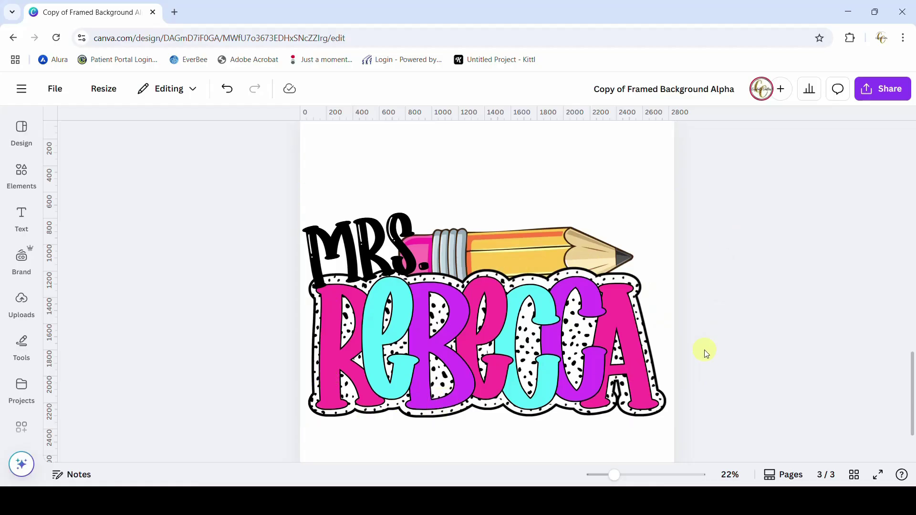
# Ungroup the pink letter A on page 1 from its picture frame and pull it off.
pyautogui.scroll(15, 704, 350)
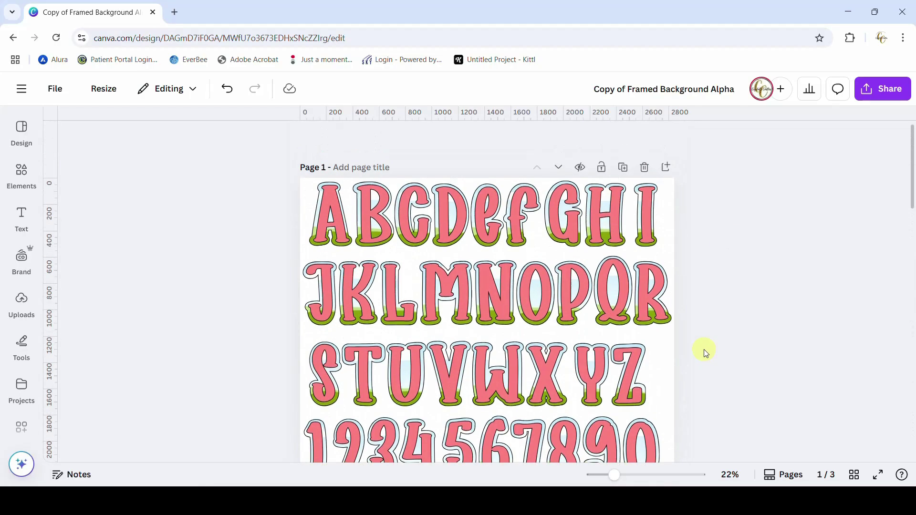
pyautogui.click(329, 218)
pyautogui.moveTo(330, 217); pyautogui.dragTo(328, 256)
pyautogui.click(304, 160)
pyautogui.click(268, 224)
pyautogui.click(338, 195)
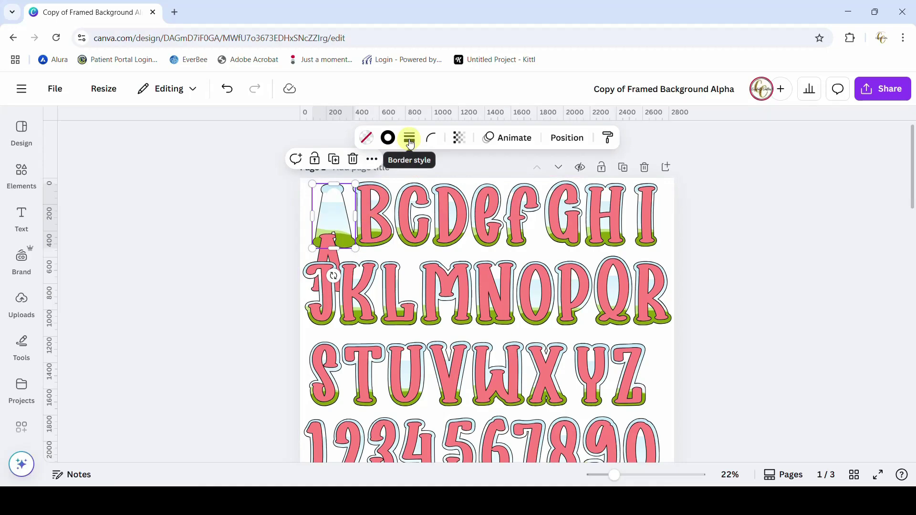
# Move the letter A back over its frame and deselect it.
pyautogui.moveTo(327, 304); pyautogui.dragTo(333, 201)
pyautogui.click(385, 284)
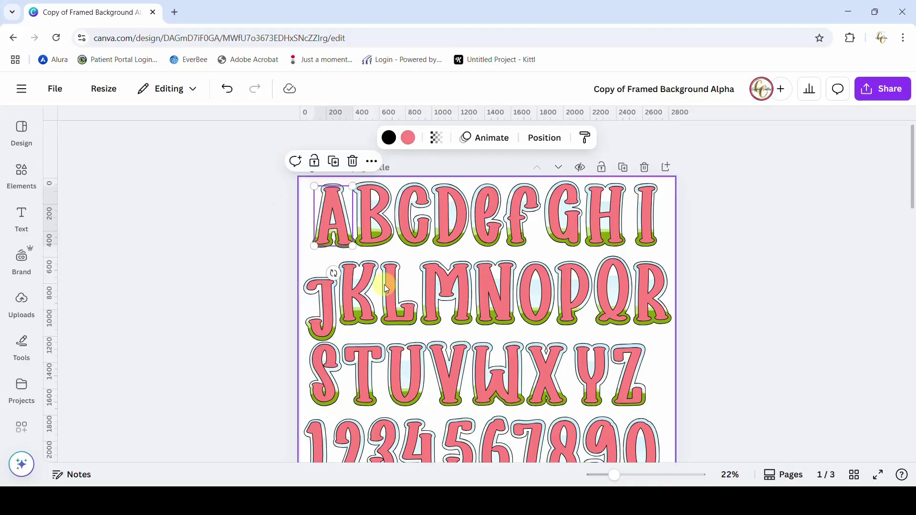
pyautogui.scroll(-5, 388, 295)
pyautogui.scroll(-5, 387, 295)
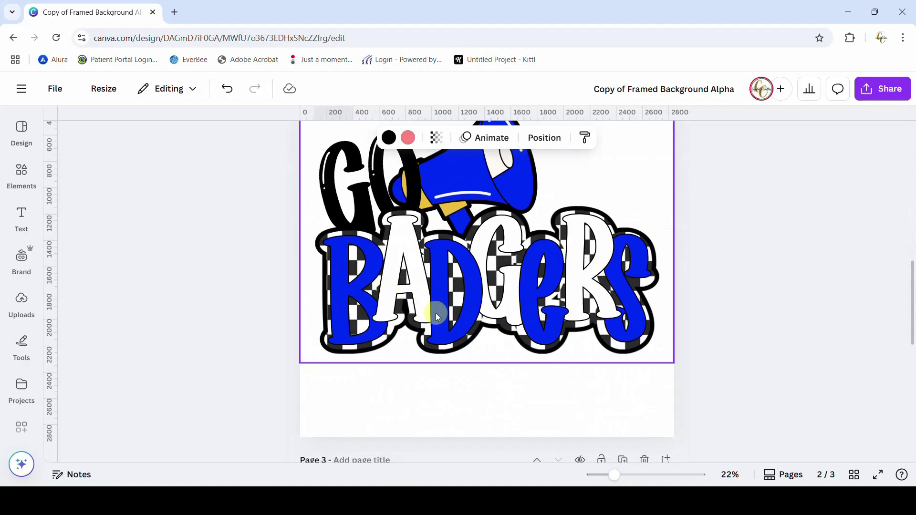
pyautogui.scroll(-6, 436, 313)
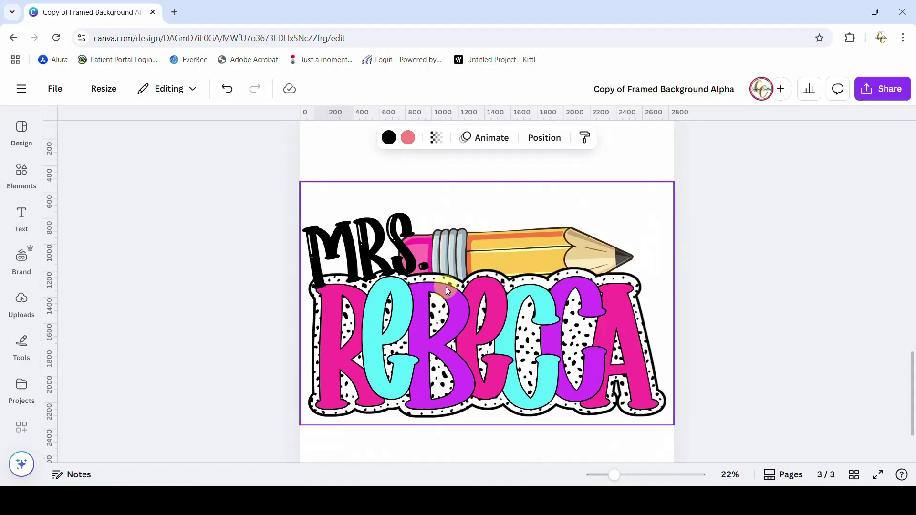
pyautogui.click(457, 281)
pyautogui.hotkey('ctrl', 'shift', 'g')
pyautogui.click(720, 256)
pyautogui.moveTo(373, 245); pyautogui.dragTo(372, 181)
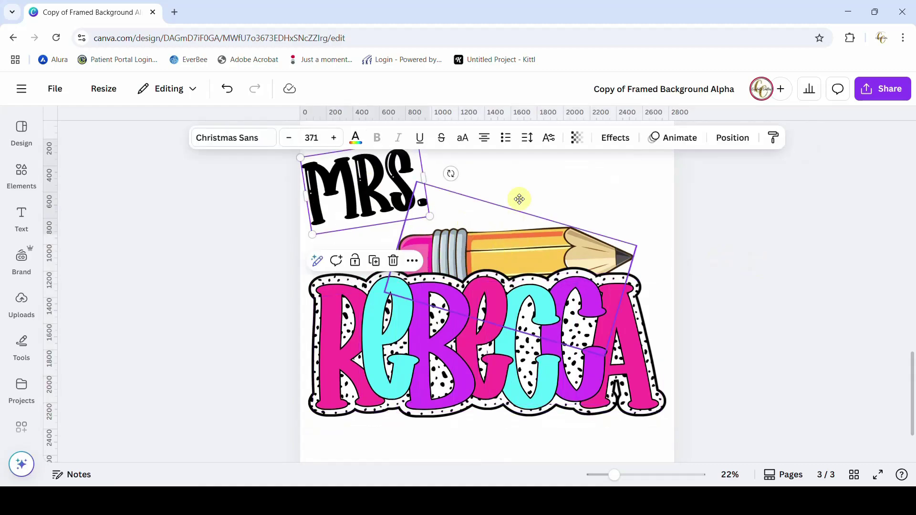
pyautogui.moveTo(519, 199); pyautogui.dragTo(527, 239)
pyautogui.click(522, 330)
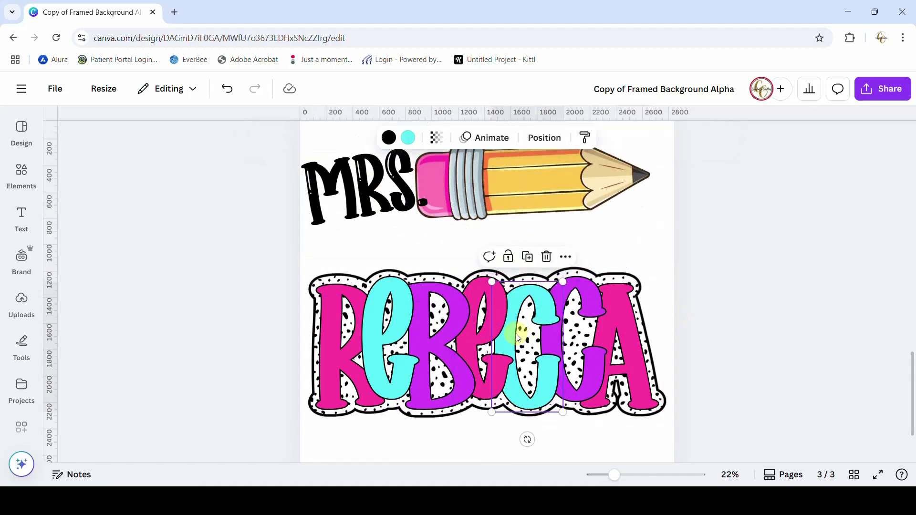
pyautogui.moveTo(334, 349); pyautogui.dragTo(328, 403)
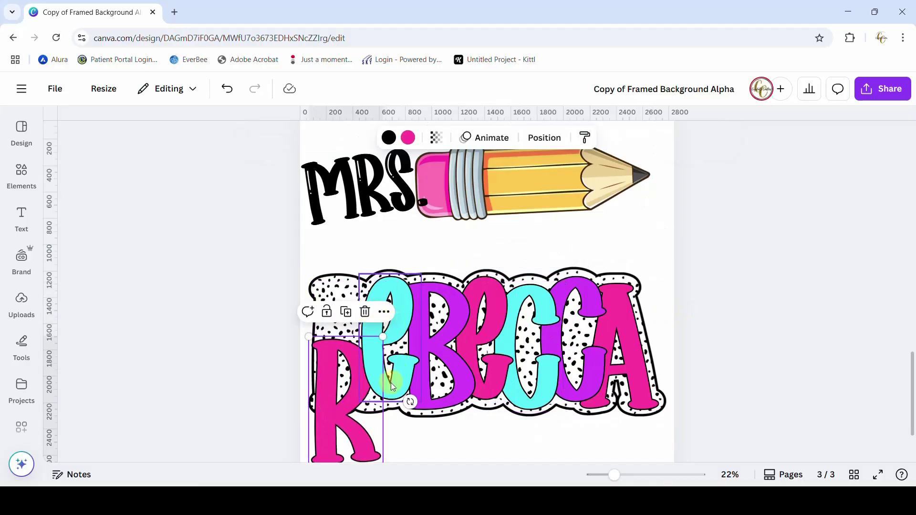
pyautogui.moveTo(411, 308); pyautogui.dragTo(409, 368)
pyautogui.moveTo(461, 310); pyautogui.dragTo(466, 361)
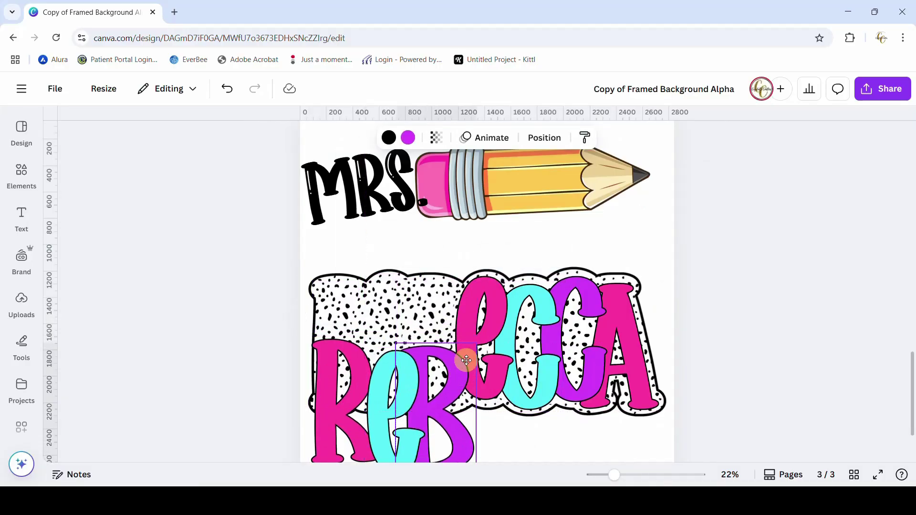
pyautogui.moveTo(491, 291); pyautogui.dragTo(492, 362)
pyautogui.moveTo(534, 310); pyautogui.dragTo(546, 369)
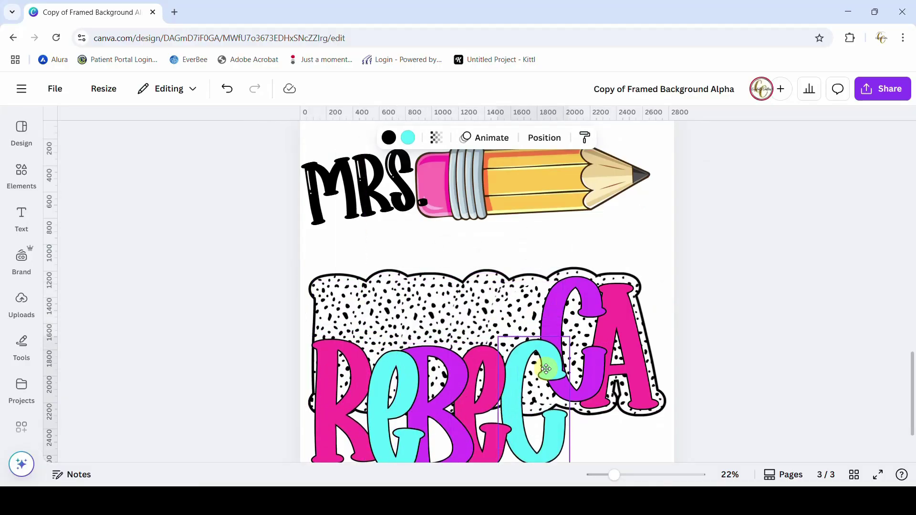
pyautogui.moveTo(579, 293); pyautogui.dragTo(583, 372)
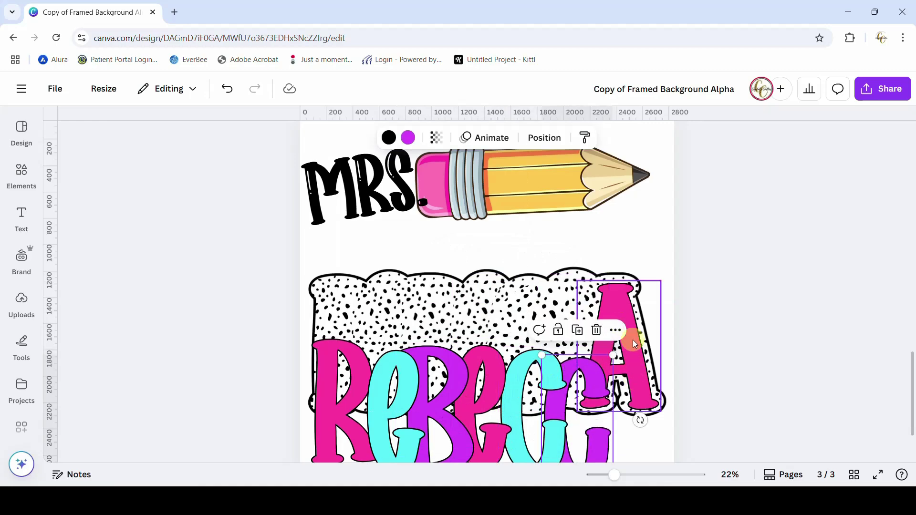
pyautogui.moveTo(633, 340); pyautogui.dragTo(647, 434)
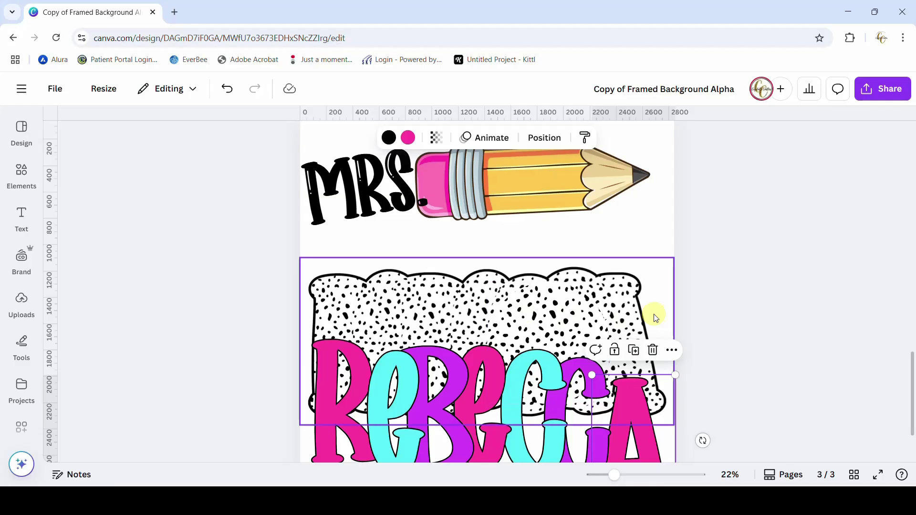
pyautogui.hotkey('ctrl', 'z')
pyautogui.hotkey('ctrl', 'z')
pyautogui.hotkey('ctrl', 'z')
pyautogui.hotkey('ctrl', 'z')
pyautogui.hotkey('ctrl', 'z')
pyautogui.hotkey('ctrl', 'z')
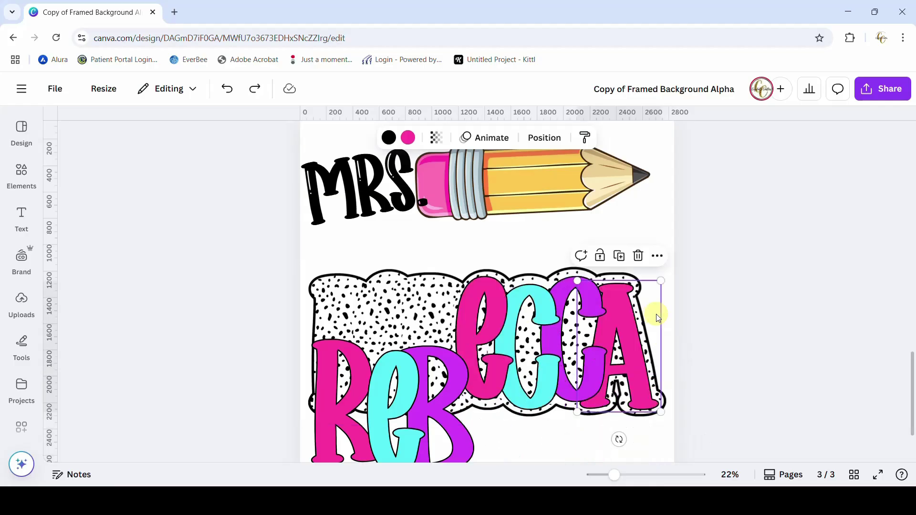
pyautogui.hotkey('ctrl', 'z')
pyautogui.hotkey('ctrl', 'z')
pyautogui.hotkey('ctrl', 'z')
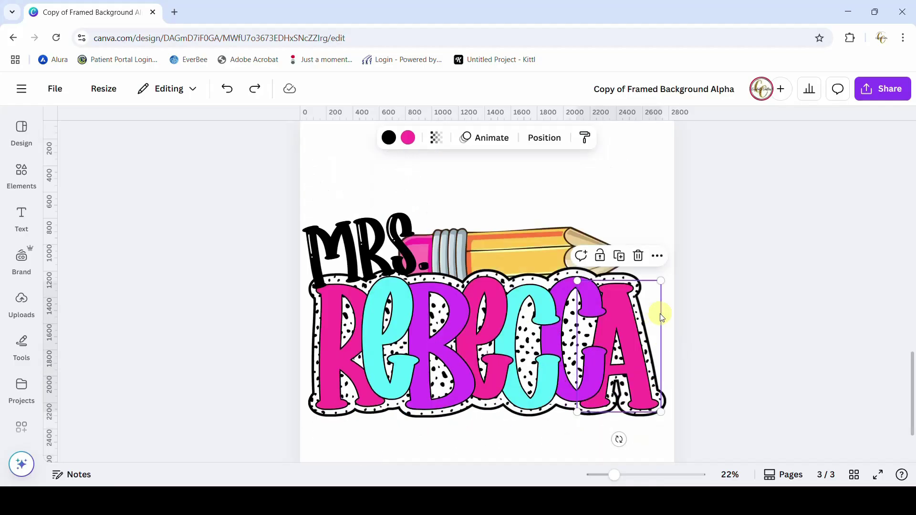
pyautogui.moveTo(262, 181); pyautogui.dragTo(707, 442)
pyautogui.hotkey('ctrl', 'g')
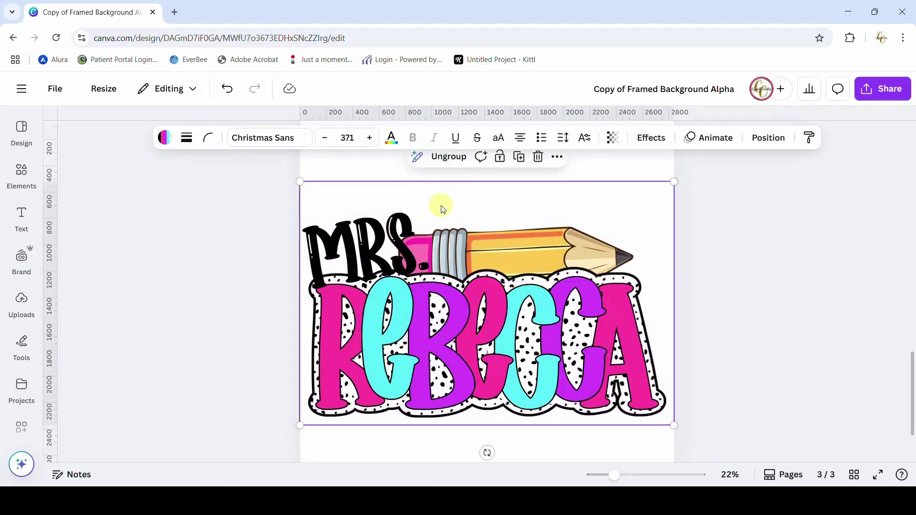
# Add a blank page after GO BADGERS and move it up to position 2.
pyautogui.scroll(10, 442, 221)
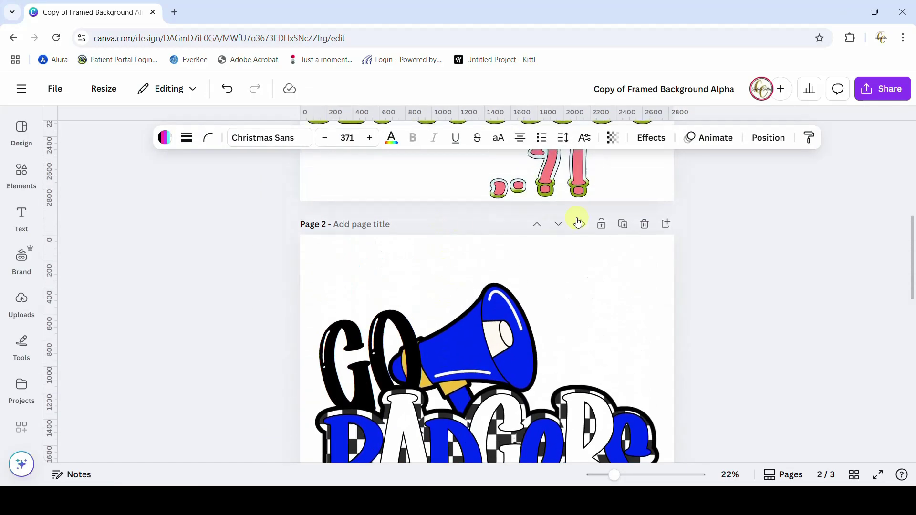
pyautogui.scroll(4, 659, 236)
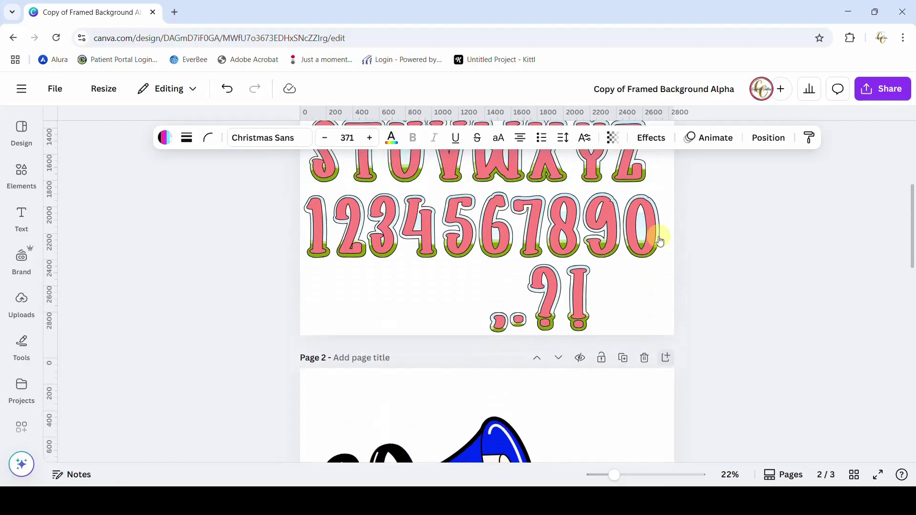
pyautogui.scroll(-3, 658, 236)
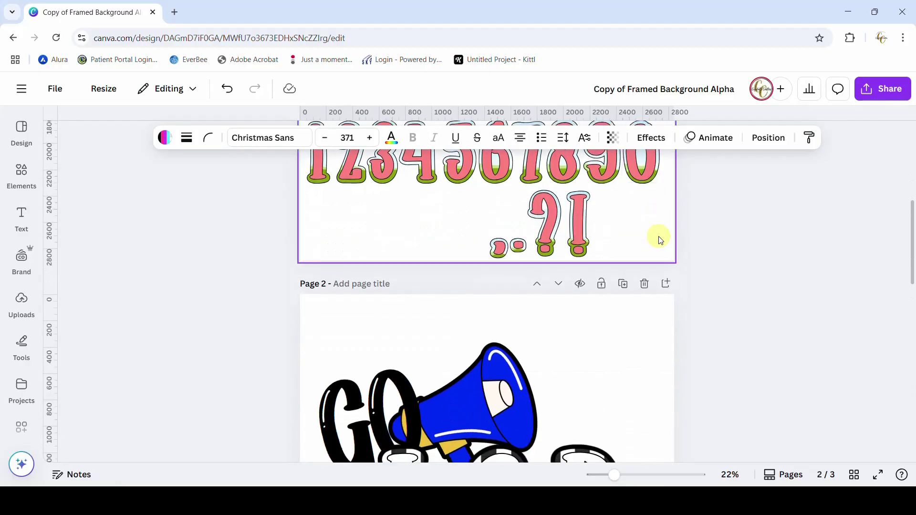
pyautogui.click(666, 285)
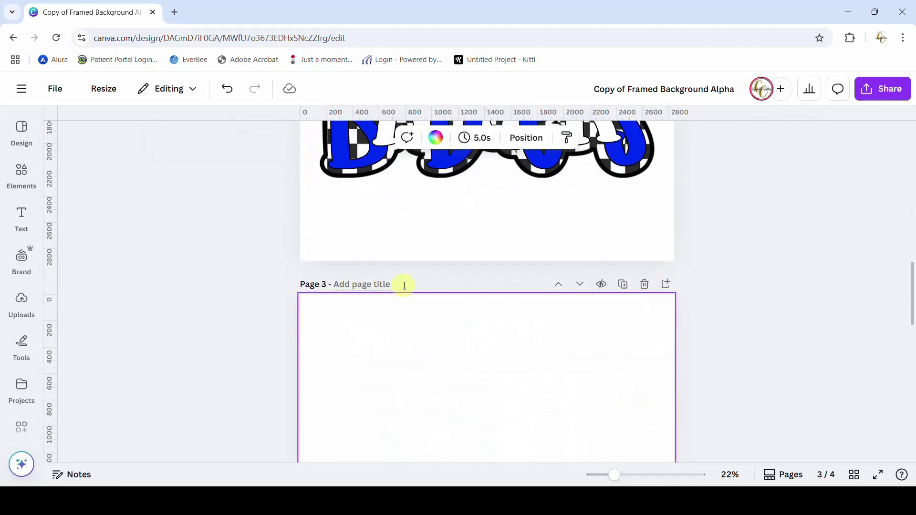
pyautogui.click(560, 287)
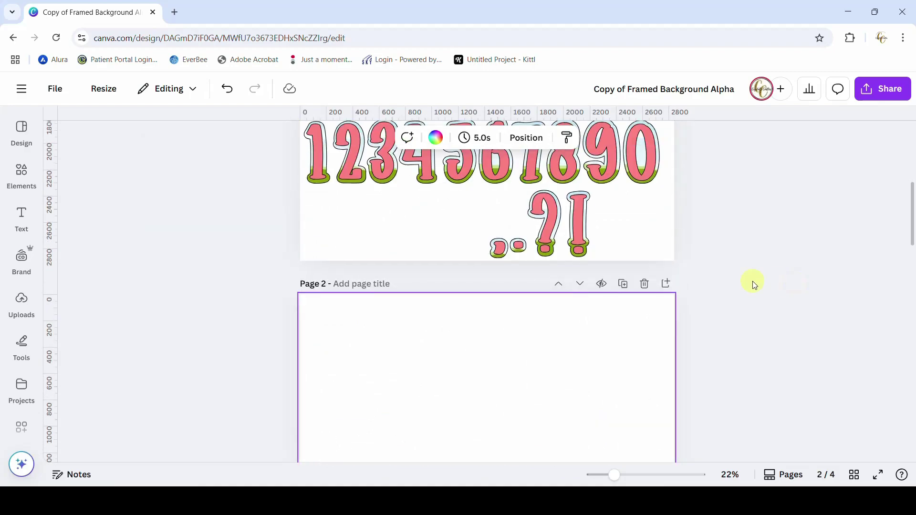
# On the alphabet page, nudge the letter J and bring up the letter B's actions.
pyautogui.scroll(-5, 753, 284)
pyautogui.scroll(-6, 753, 283)
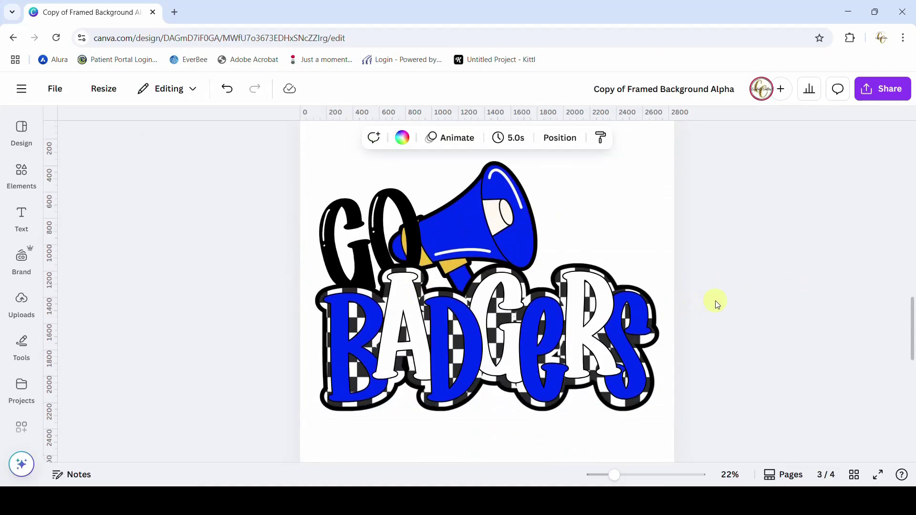
pyautogui.scroll(5, 716, 301)
pyautogui.scroll(6, 717, 300)
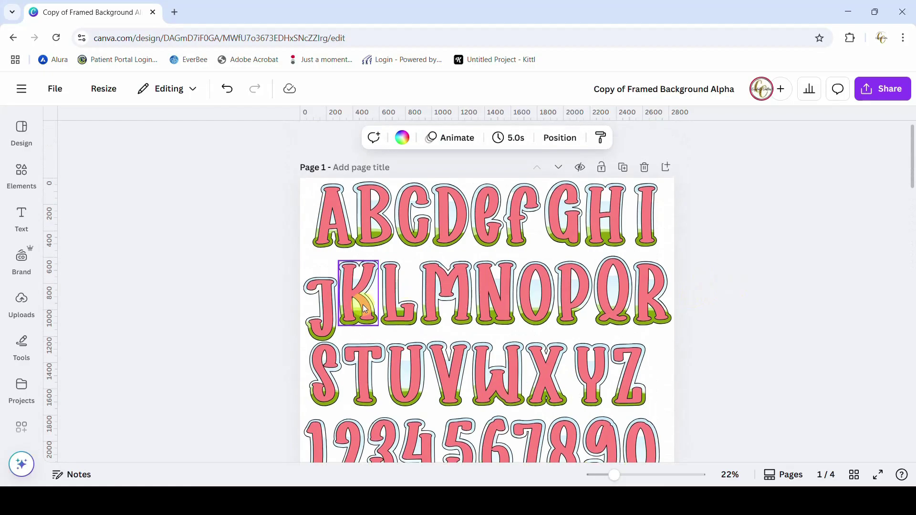
pyautogui.moveTo(321, 321)
pyautogui.mouseDown()
pyautogui.moveTo(325, 304)
pyautogui.moveTo(321, 310)
pyautogui.mouseUp()
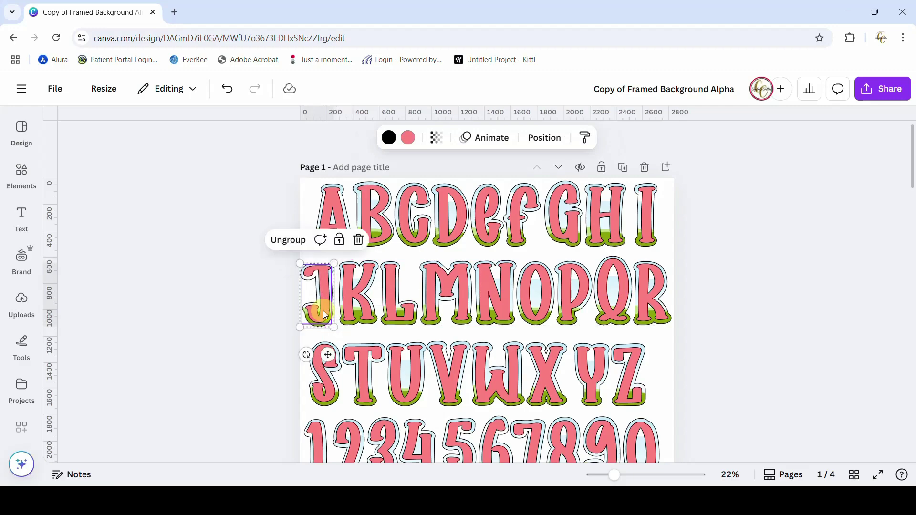
pyautogui.rightClick(379, 213)
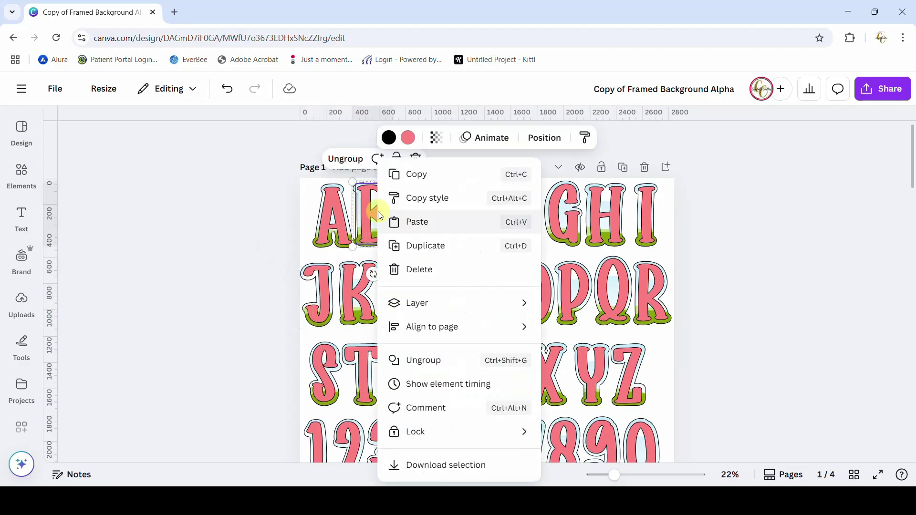
# Copy the letter B from the alphabet page and paste it onto blank page 2.
pyautogui.click(419, 177)
pyautogui.scroll(-3, 422, 184)
pyautogui.scroll(-10, 420, 185)
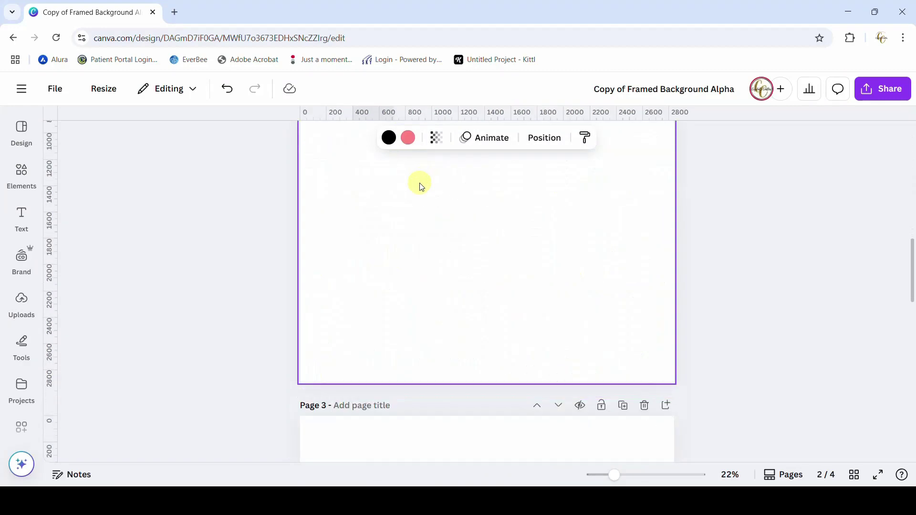
pyautogui.scroll(3, 420, 185)
pyautogui.rightClick(420, 185)
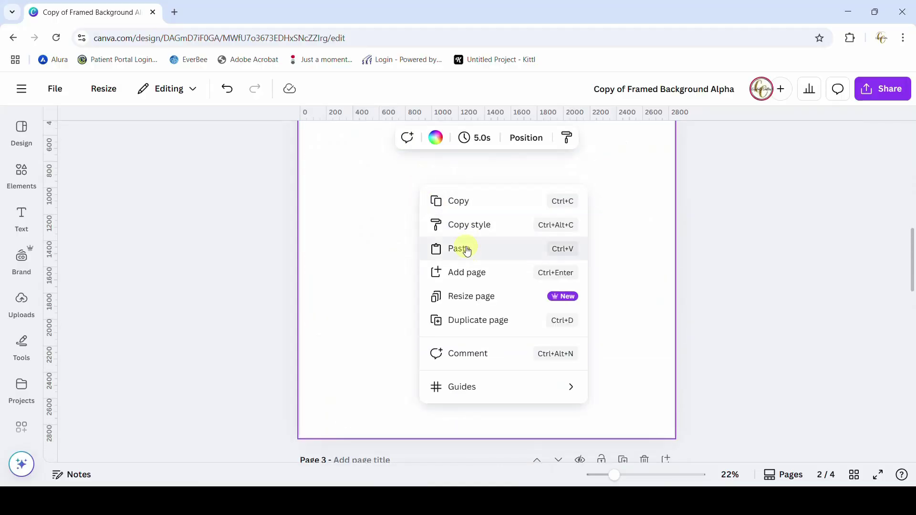
pyautogui.click(467, 251)
pyautogui.scroll(4, 490, 265)
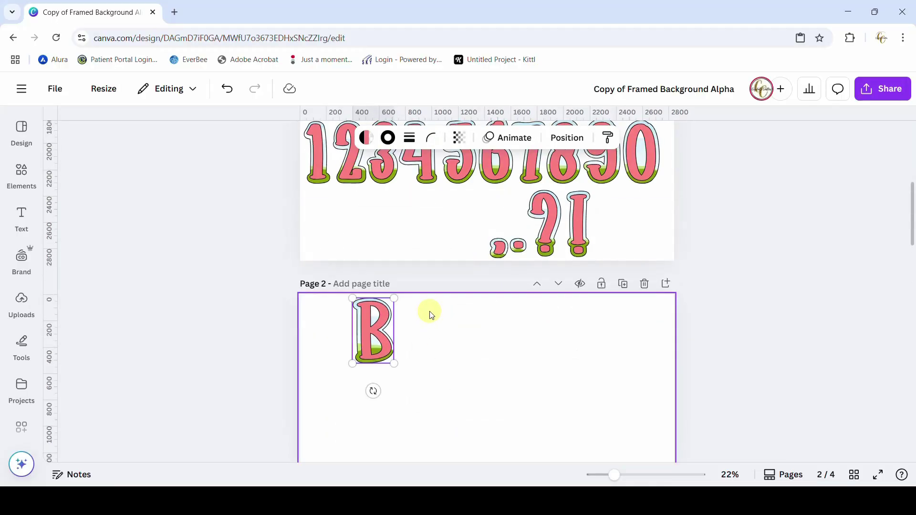
pyautogui.scroll(8, 431, 315)
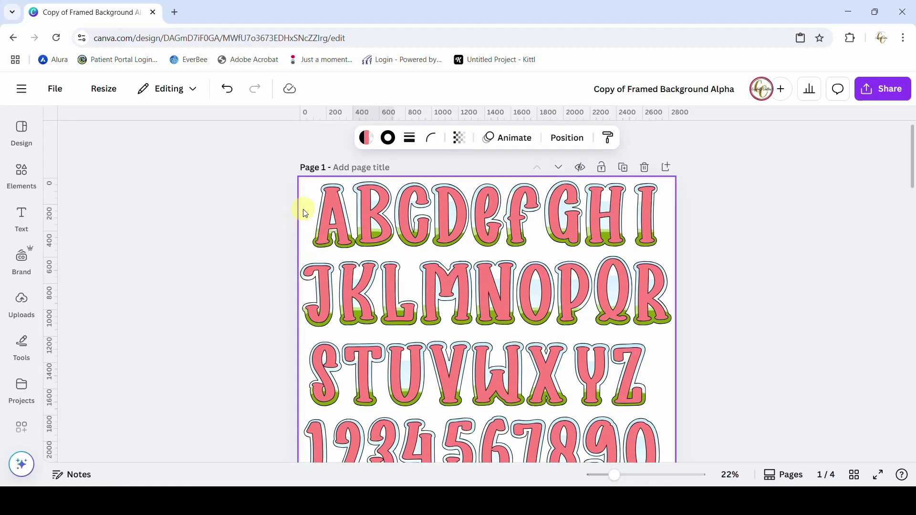
# Copy more alphabet letters, including R, and paste them onto page 2.
pyautogui.rightClick(330, 184)
pyautogui.click(359, 178)
pyautogui.scroll(-10, 542, 307)
pyautogui.hotkey('ctrl', 'v')
pyautogui.scroll(10, 528, 225)
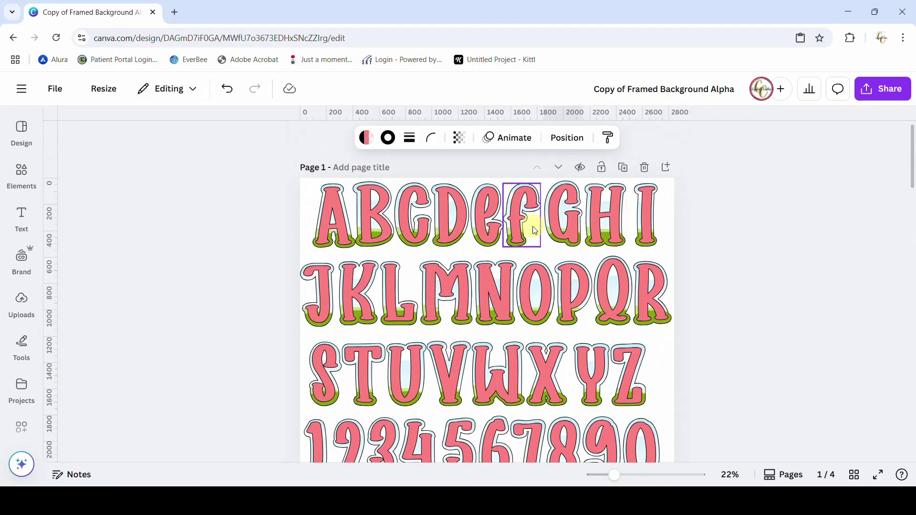
pyautogui.scroll(-3, 654, 198)
pyautogui.rightClick(654, 198)
pyautogui.click(653, 198)
pyautogui.scroll(-10, 458, 286)
pyautogui.rightClick(414, 239)
pyautogui.scroll(3, 549, 288)
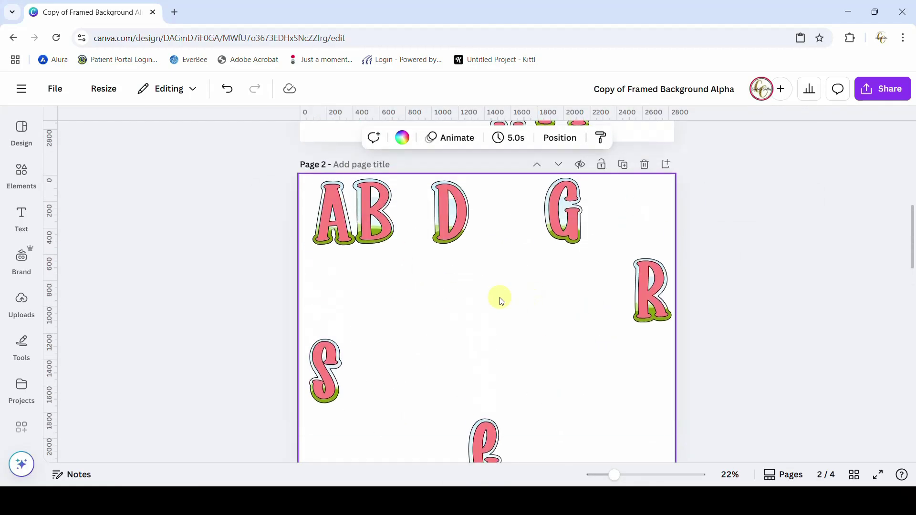
# Line up B, A, D, G, e, R and S in a row and select all seven.
pyautogui.moveTo(374, 212); pyautogui.dragTo(377, 319)
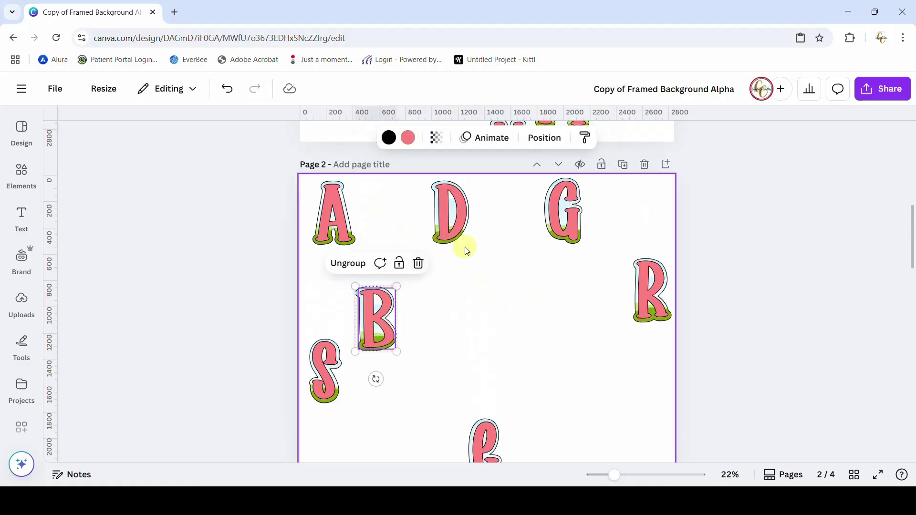
pyautogui.moveTo(358, 221); pyautogui.dragTo(429, 326)
pyautogui.moveTo(480, 431); pyautogui.dragTo(483, 308)
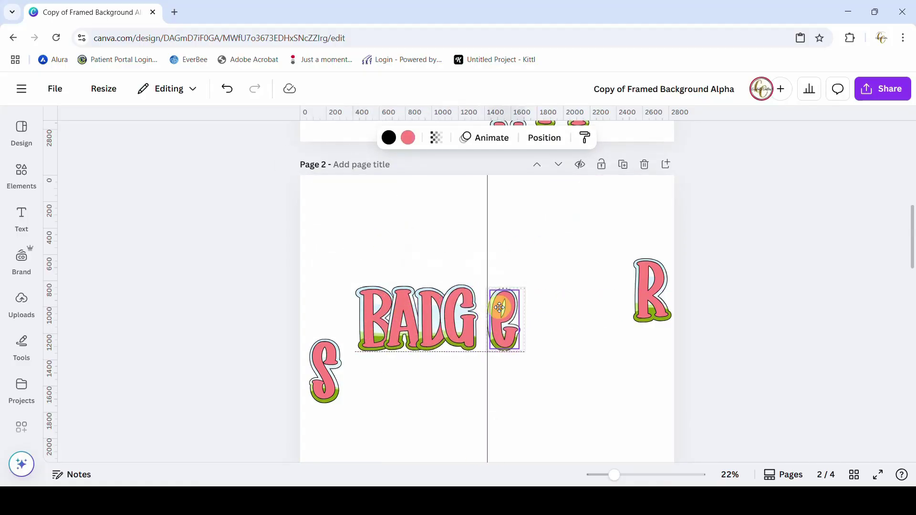
pyautogui.moveTo(652, 292); pyautogui.dragTo(513, 317)
pyautogui.moveTo(318, 376); pyautogui.dragTo(534, 322)
pyautogui.moveTo(328, 254); pyautogui.dragTo(589, 375)
pyautogui.click(595, 142)
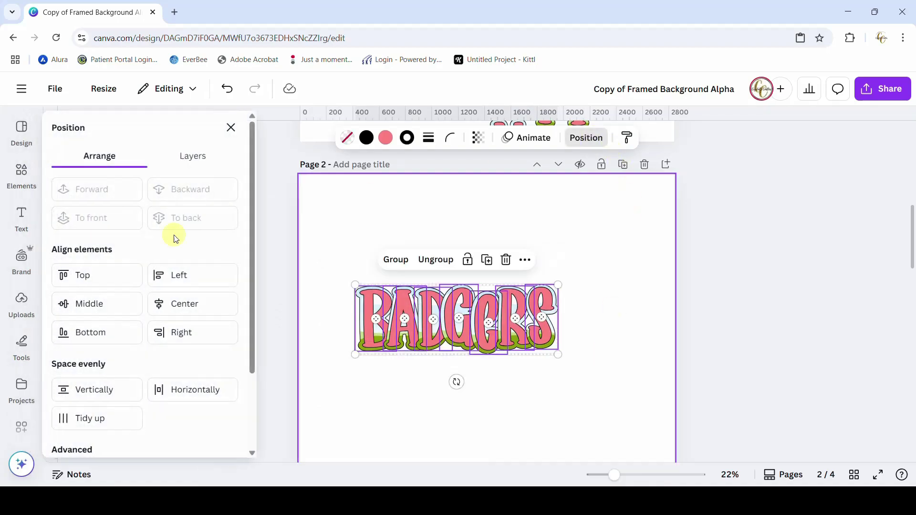
# Align the BADGERS letters along their bottom edges, adjusting the A and G.
pyautogui.click(95, 339)
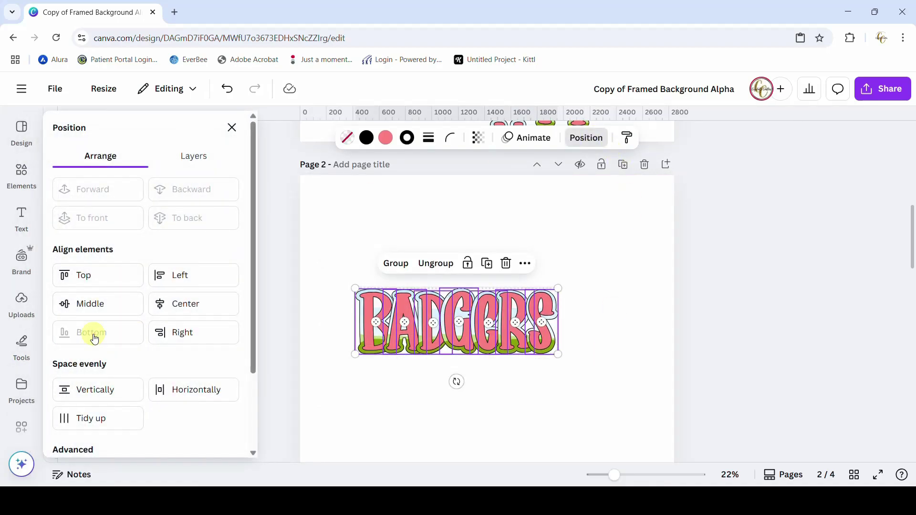
pyautogui.click(432, 426)
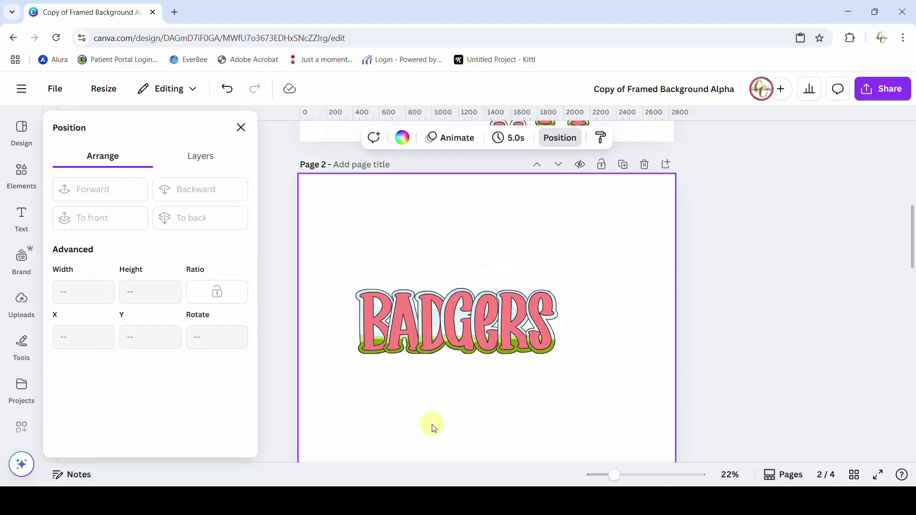
pyautogui.click(402, 340)
pyautogui.moveTo(402, 341)
pyautogui.mouseDown()
pyautogui.moveTo(402, 311)
pyautogui.moveTo(400, 323)
pyautogui.mouseUp()
pyautogui.moveTo(461, 346)
pyautogui.mouseDown()
pyautogui.moveTo(454, 335)
pyautogui.moveTo(463, 339)
pyautogui.mouseUp()
pyautogui.click(404, 330)
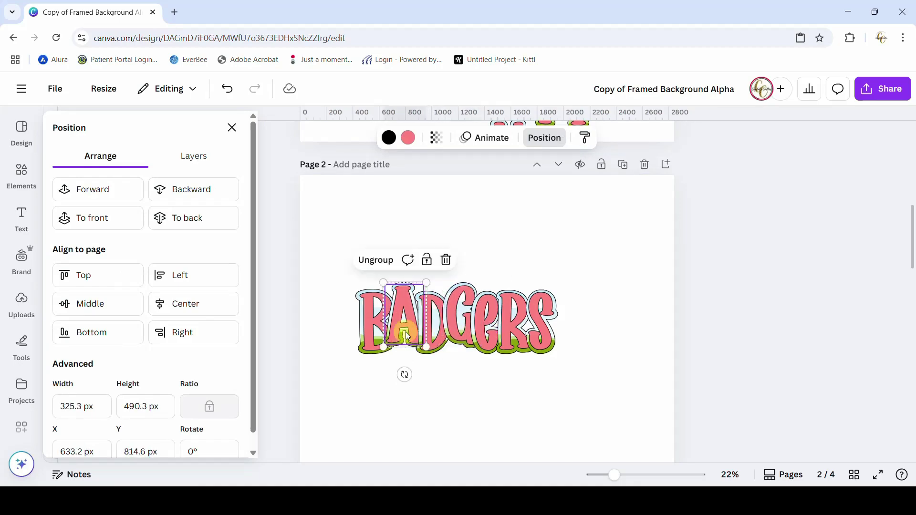
pyautogui.moveTo(347, 271); pyautogui.dragTo(625, 391)
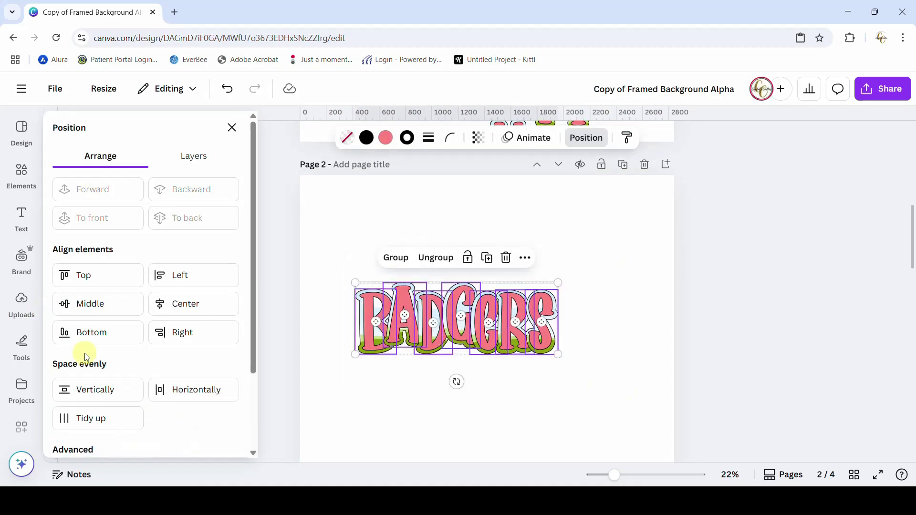
pyautogui.click(105, 335)
# Raise B, D, e and S and align them along a shared top edge.
pyautogui.moveTo(372, 336); pyautogui.dragTo(373, 328)
pyautogui.moveTo(432, 320); pyautogui.dragTo(423, 324)
pyautogui.moveTo(482, 331); pyautogui.dragTo(535, 309)
pyautogui.click(599, 333)
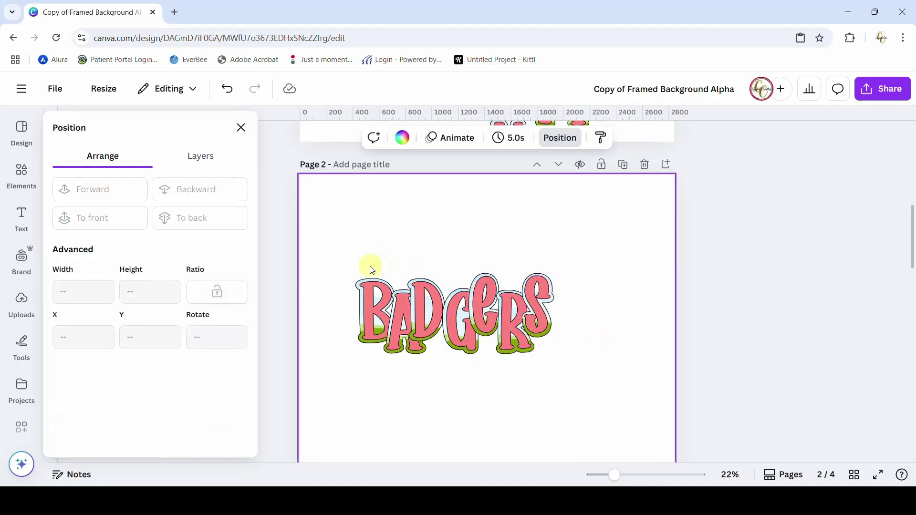
pyautogui.click(363, 283)
pyautogui.keyDown('shift'); pyautogui.click(432, 288); pyautogui.keyUp('shift')
pyautogui.keyDown('shift'); pyautogui.click(486, 300); pyautogui.keyUp('shift')
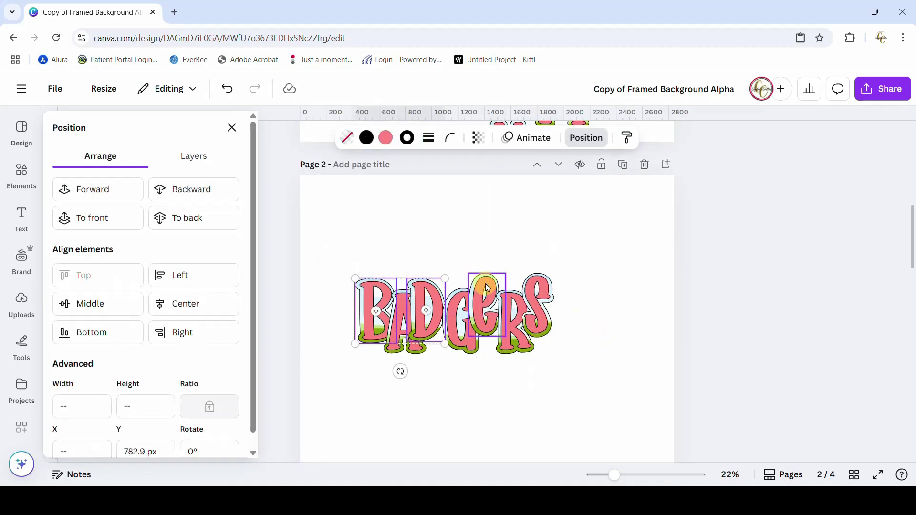
pyautogui.keyDown('shift'); pyautogui.click(531, 289); pyautogui.keyUp('shift')
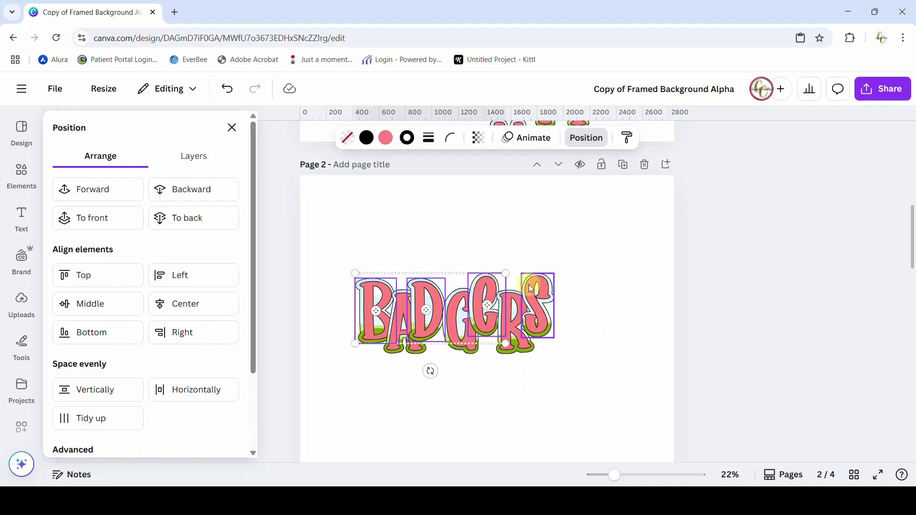
pyautogui.click(116, 283)
pyautogui.click(347, 396)
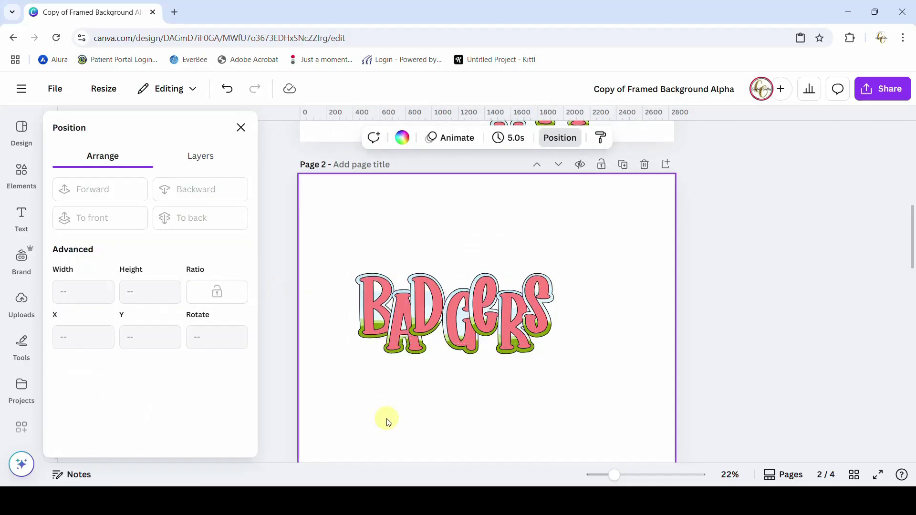
pyautogui.moveTo(453, 334); pyautogui.dragTo(456, 344)
# Nudge the e and R closer to their neighbouring letters.
pyautogui.click(485, 310)
pyautogui.moveTo(485, 310); pyautogui.dragTo(482, 311)
pyautogui.moveTo(519, 335); pyautogui.dragTo(542, 322)
pyautogui.click(577, 329)
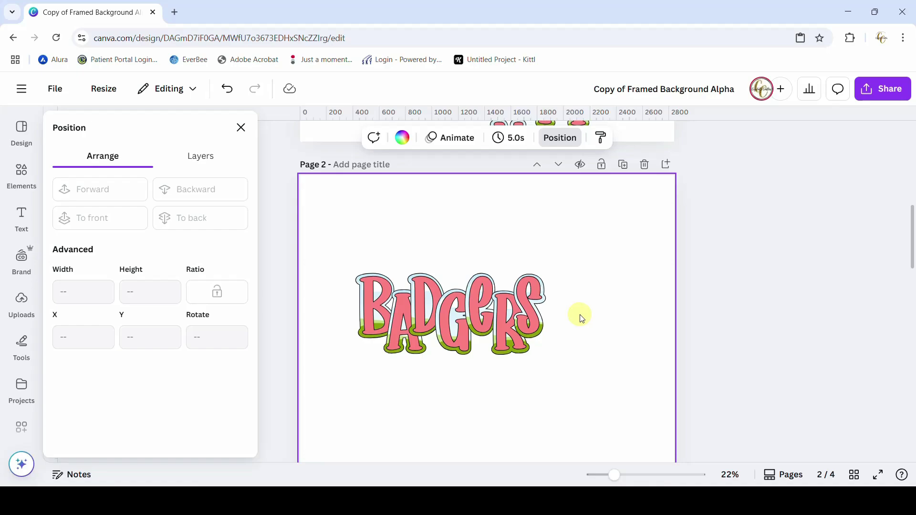
# Ungroup the whole BADGERS word, then reselect B, A, D, G and e.
pyautogui.moveTo(334, 252); pyautogui.dragTo(602, 398)
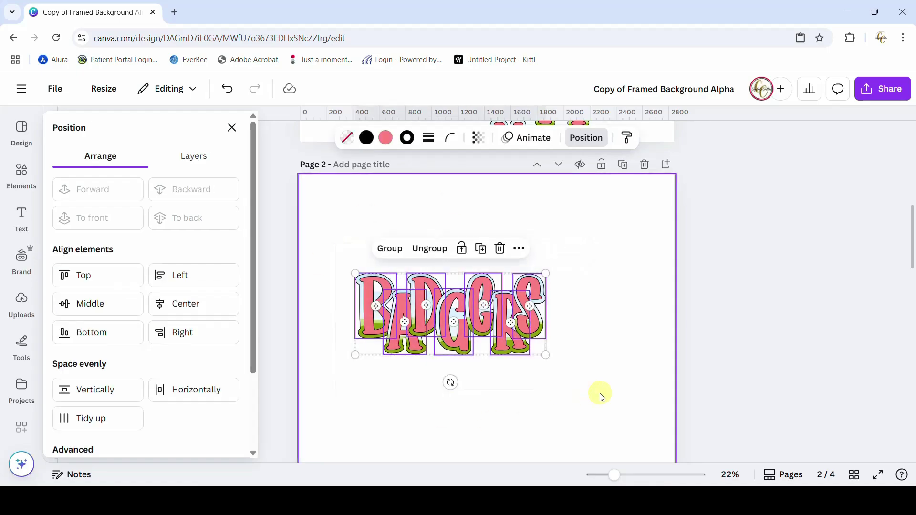
pyautogui.click(429, 248)
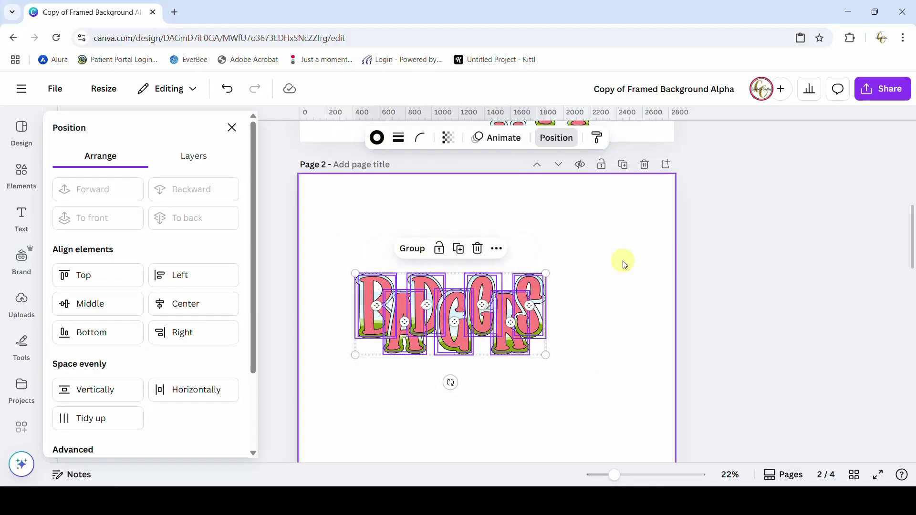
pyautogui.click(602, 265)
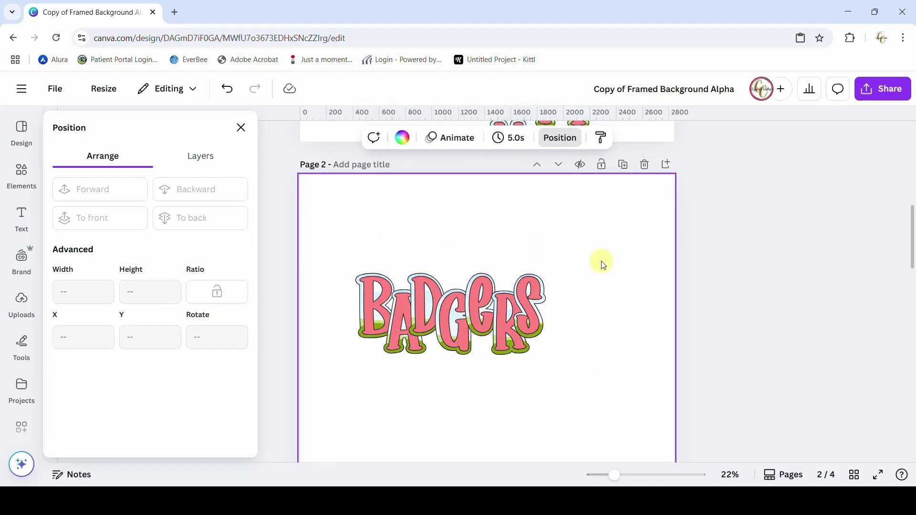
pyautogui.click(374, 307)
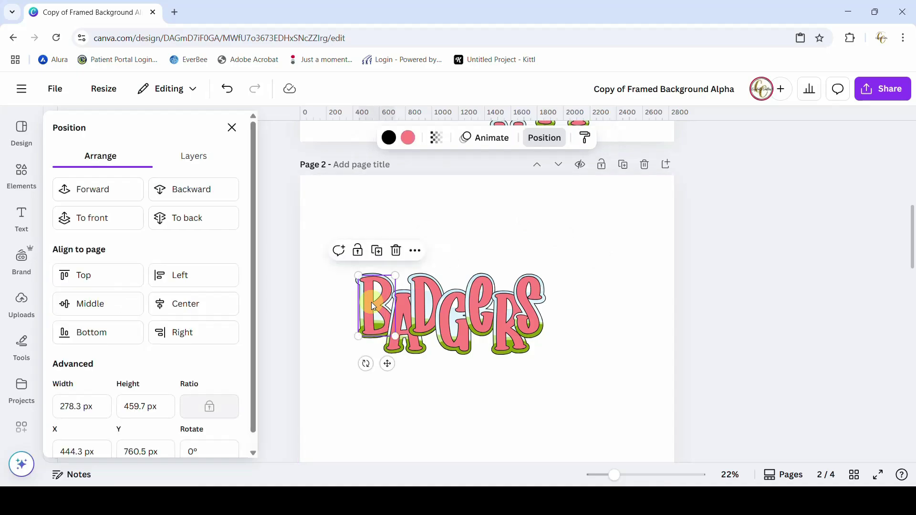
pyautogui.keyDown('shift'); pyautogui.click(401, 303); pyautogui.keyUp('shift')
pyautogui.keyDown('shift'); pyautogui.click(424, 308); pyautogui.keyUp('shift')
pyautogui.keyDown('shift'); pyautogui.click(457, 305); pyautogui.keyUp('shift')
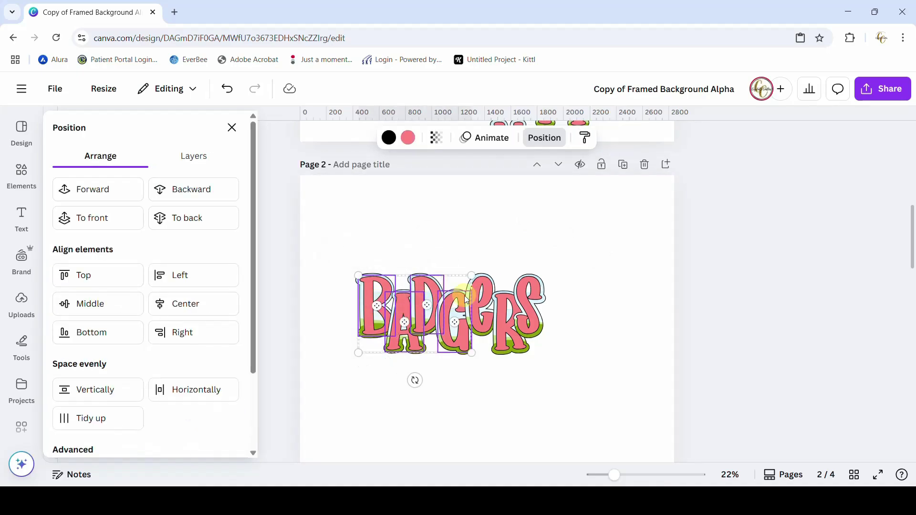
pyautogui.keyDown('shift'); pyautogui.click(483, 289); pyautogui.keyUp('shift')
# Add R and S to the selection and move BADGERS below the sky-filled letters.
pyautogui.keyDown('shift'); pyautogui.click(509, 313); pyautogui.keyUp('shift')
pyautogui.keyDown('shift'); pyautogui.click(528, 293); pyautogui.keyUp('shift')
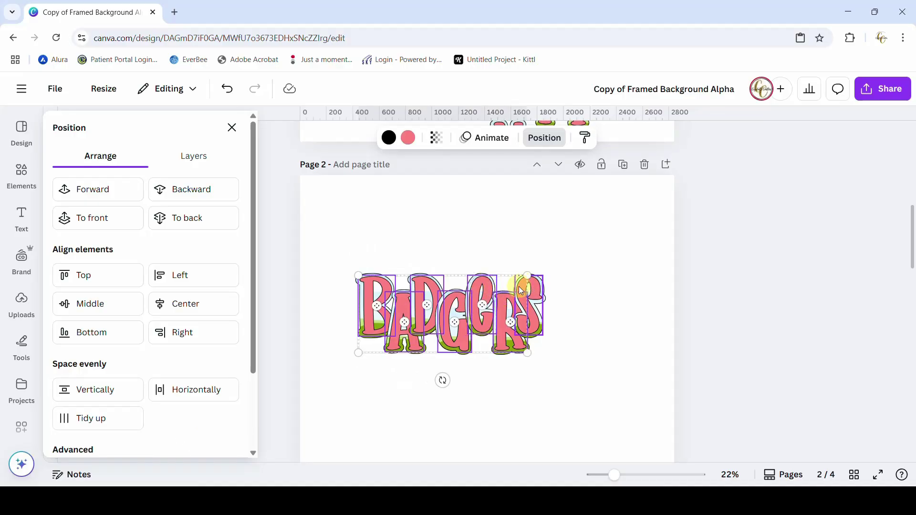
pyautogui.moveTo(520, 334); pyautogui.dragTo(522, 432)
pyautogui.scroll(-4, 525, 317)
pyautogui.moveTo(506, 266); pyautogui.dragTo(504, 295)
# Group the seven BADGERS letters into one element.
pyautogui.click(414, 200)
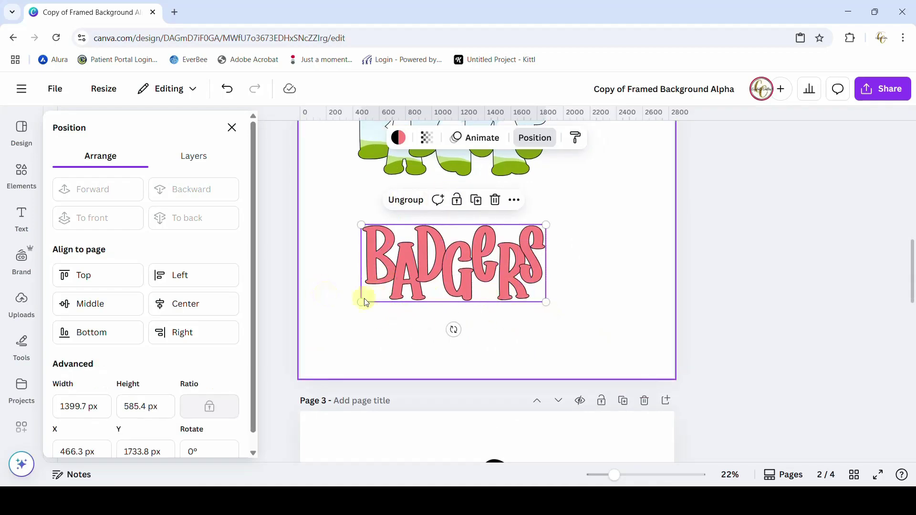
pyautogui.scroll(3, 610, 319)
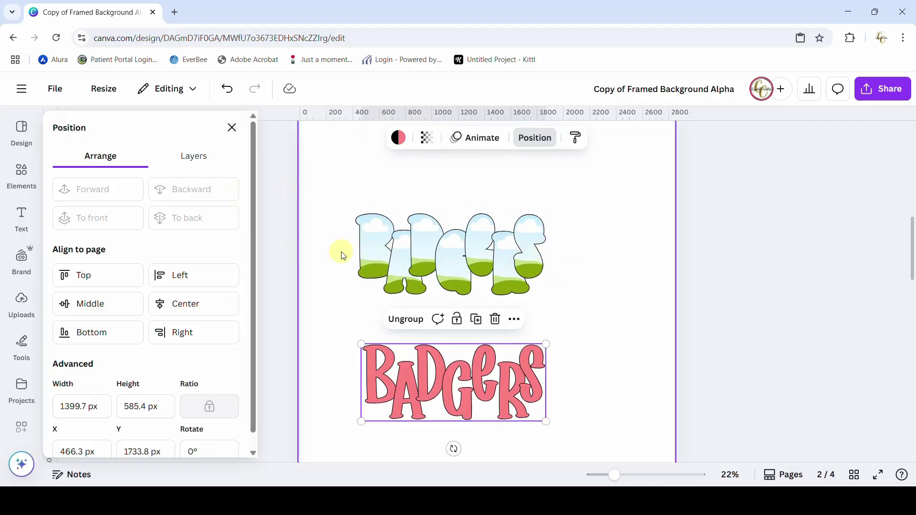
pyautogui.click(20, 182)
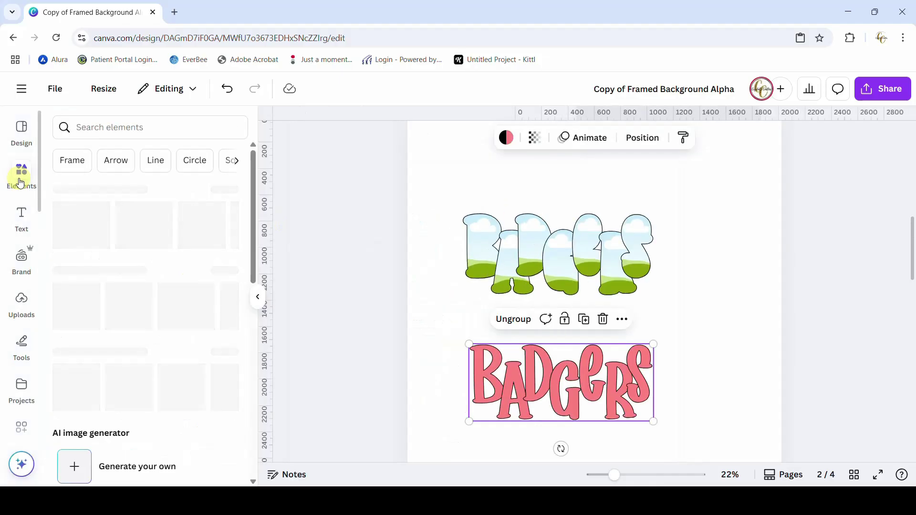
# Search Elements for 'checkered' backgrounds, filtered to Graphics.
pyautogui.click(92, 122)
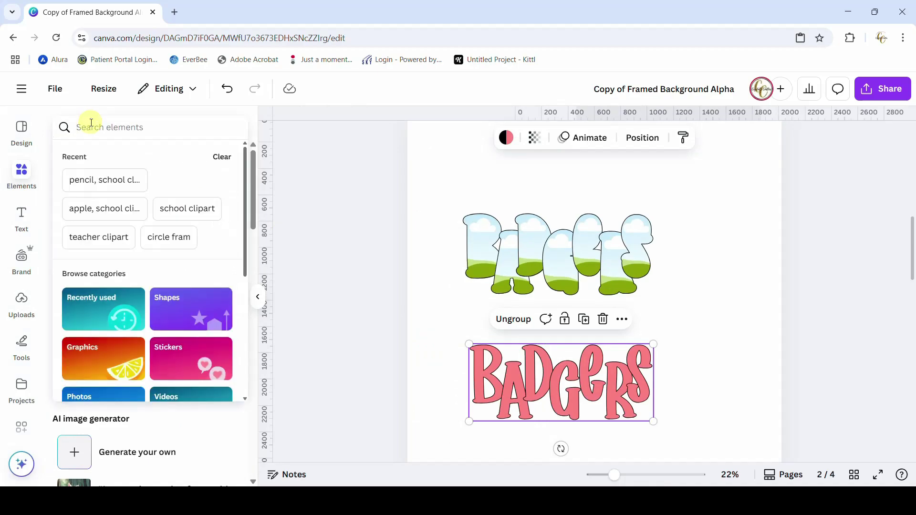
pyautogui.write('checkered')
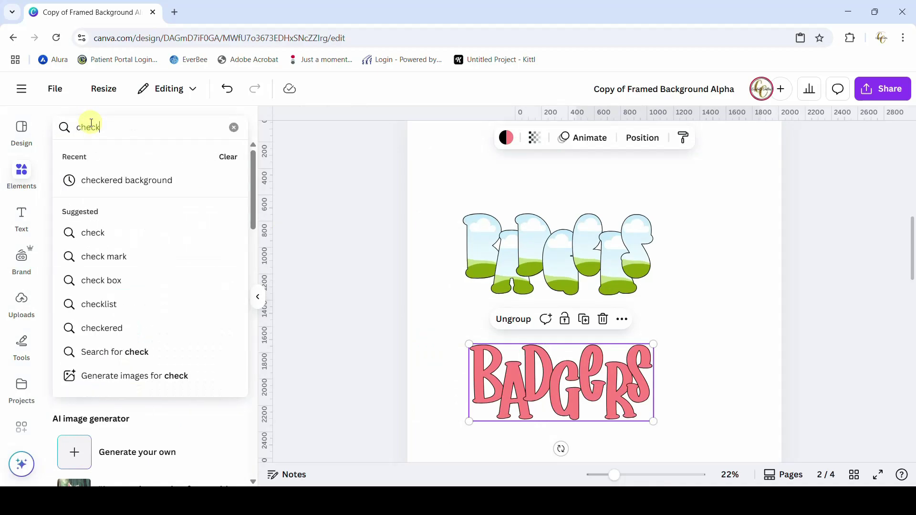
pyautogui.click(98, 179)
pyautogui.scroll(-1, 127, 256)
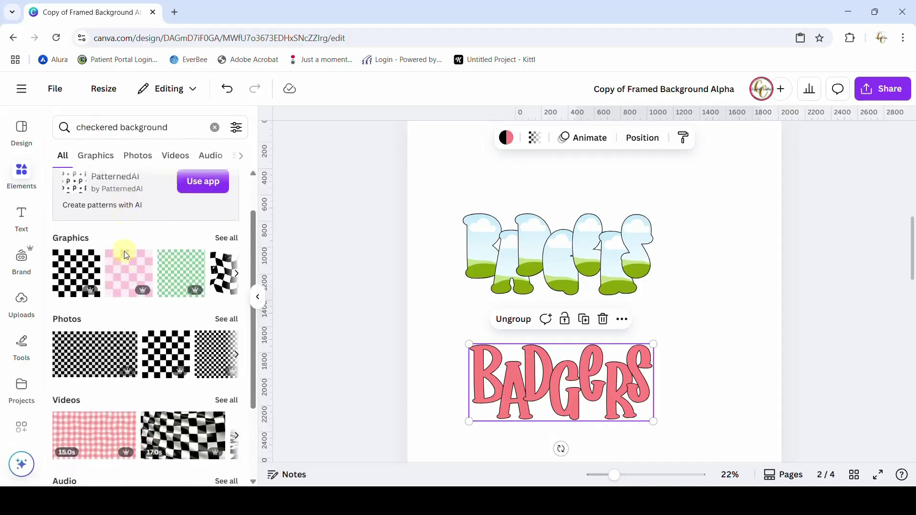
pyautogui.scroll(-2, 124, 251)
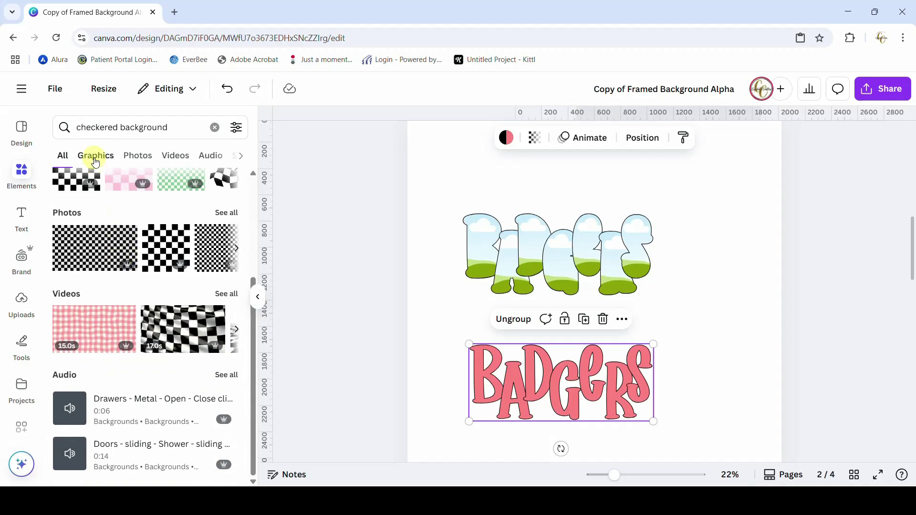
pyautogui.click(95, 158)
# Fill the B frame with the black-and-white checker pattern, keeping the page background white.
pyautogui.click(447, 163)
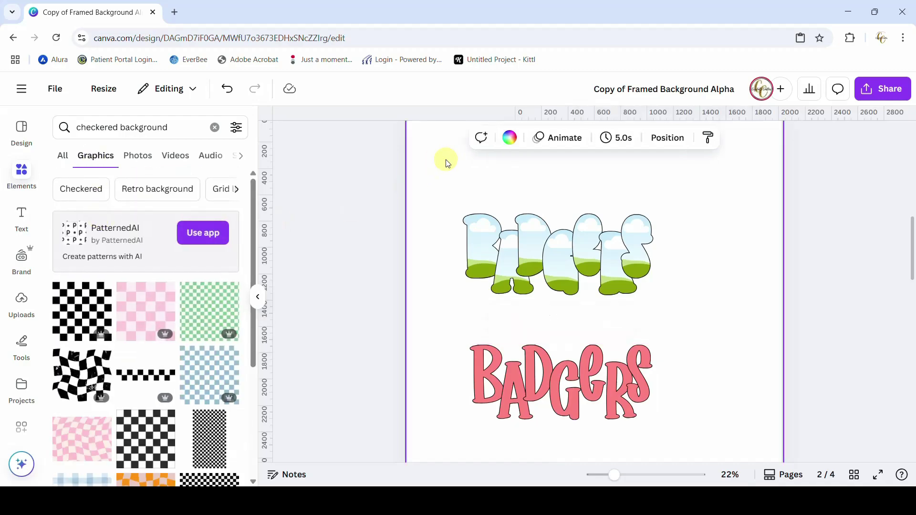
pyautogui.click(509, 138)
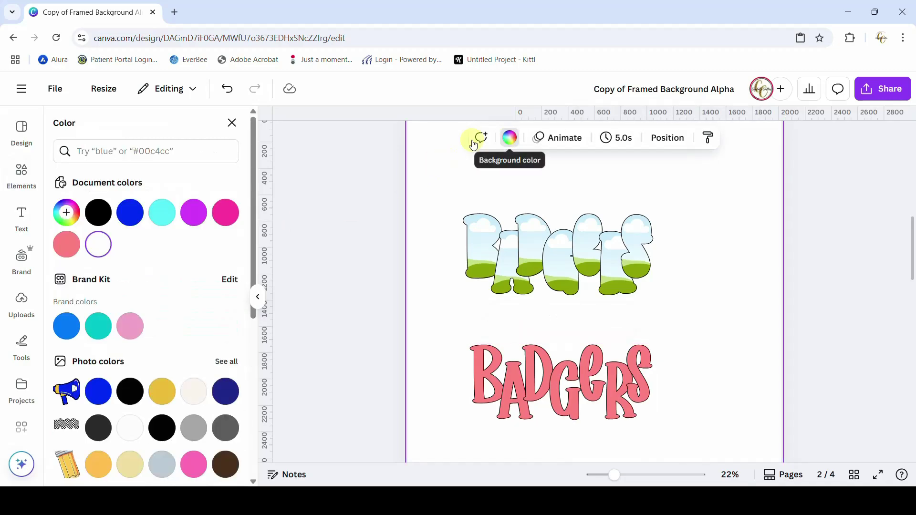
pyautogui.click(160, 396)
pyautogui.press('Escape')
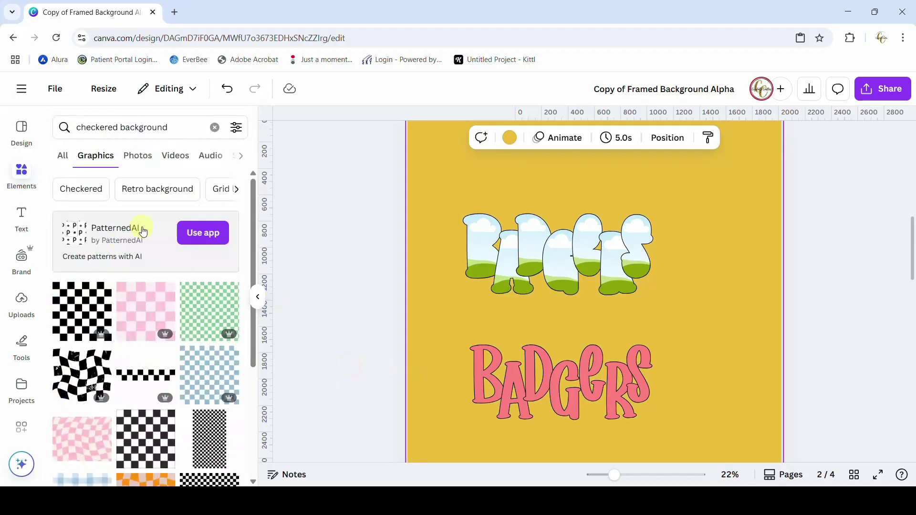
pyautogui.moveTo(89, 328); pyautogui.dragTo(471, 250)
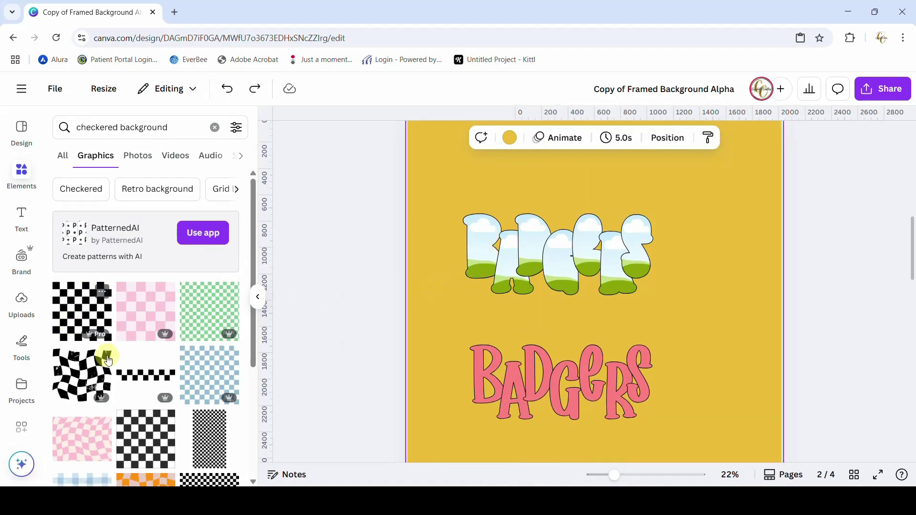
pyautogui.moveTo(129, 434); pyautogui.dragTo(471, 247)
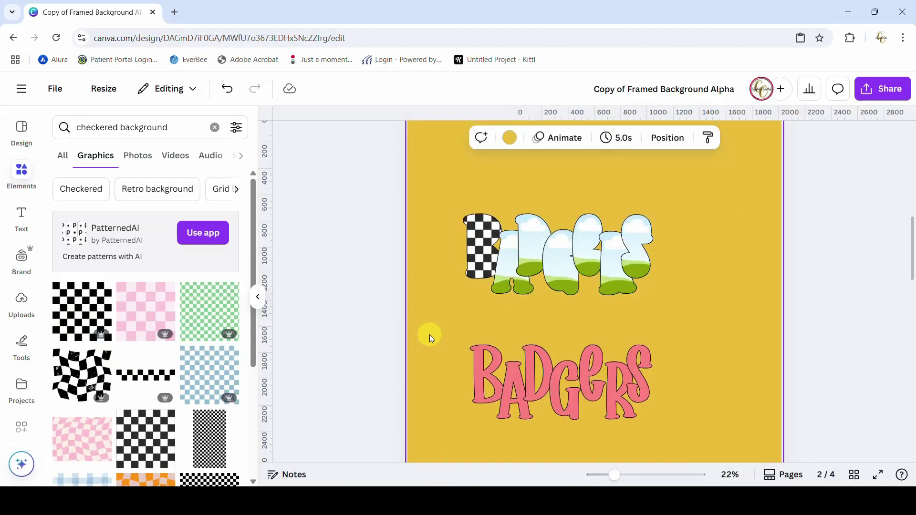
pyautogui.click(480, 143)
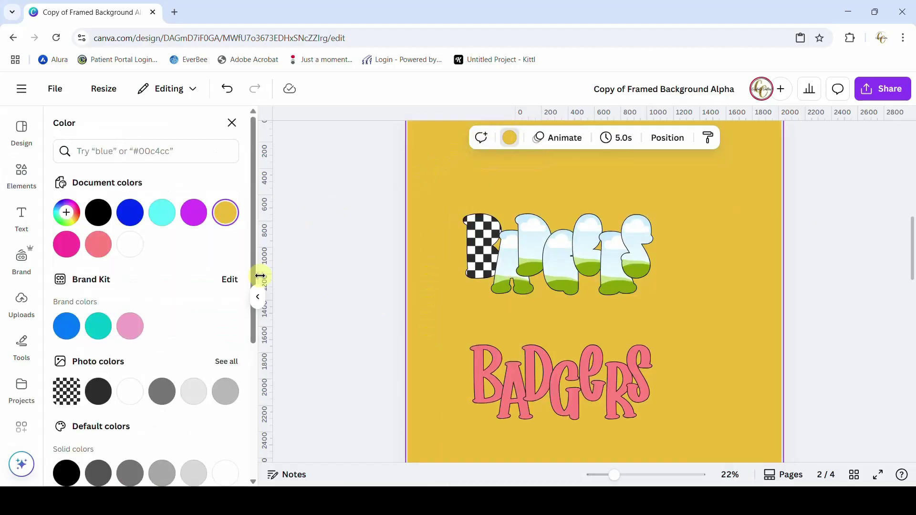
pyautogui.click(130, 246)
pyautogui.click(345, 317)
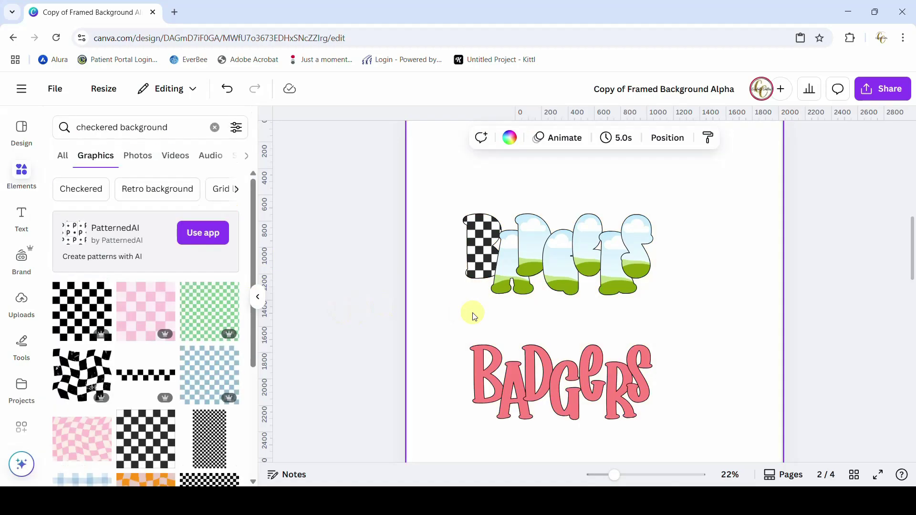
# Drag the checker graphic into the remaining letter frames, deleting a stray copy.
pyautogui.moveTo(135, 438); pyautogui.dragTo(539, 219)
pyautogui.moveTo(646, 261); pyautogui.dragTo(546, 241)
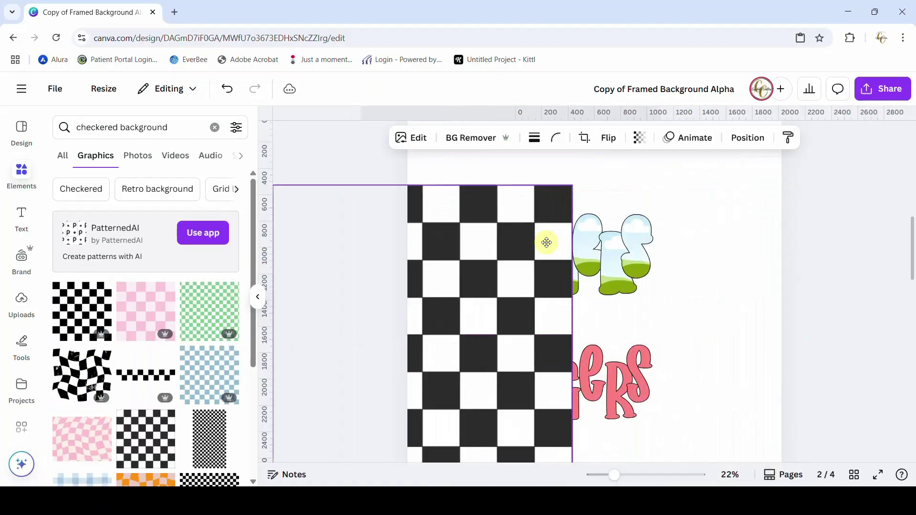
pyautogui.press('Delete')
pyautogui.moveTo(145, 439); pyautogui.dragTo(561, 267)
pyautogui.moveTo(145, 440); pyautogui.dragTo(290, 394)
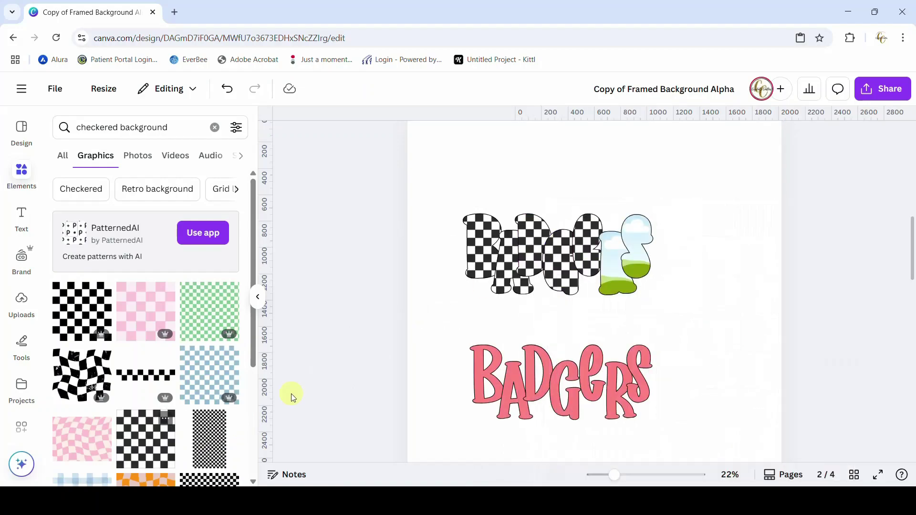
pyautogui.moveTo(153, 434); pyautogui.dragTo(446, 334)
pyautogui.click(435, 332)
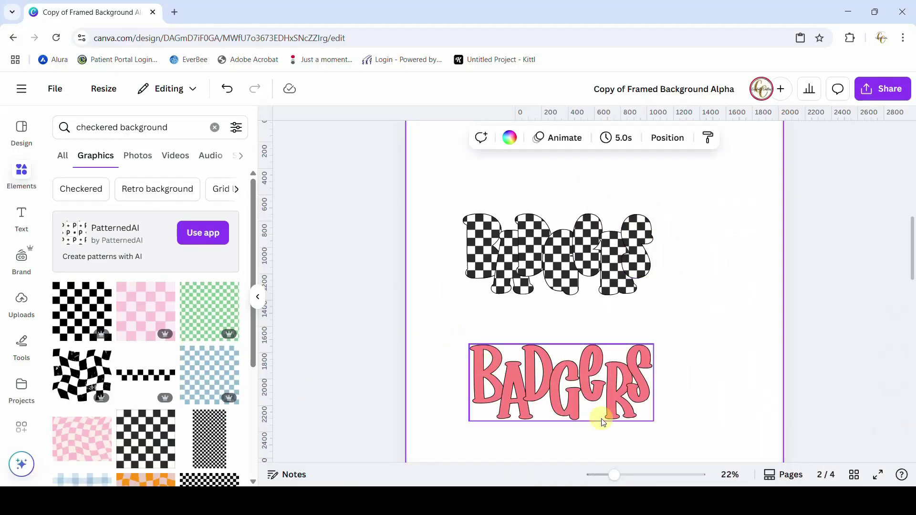
pyautogui.click(258, 297)
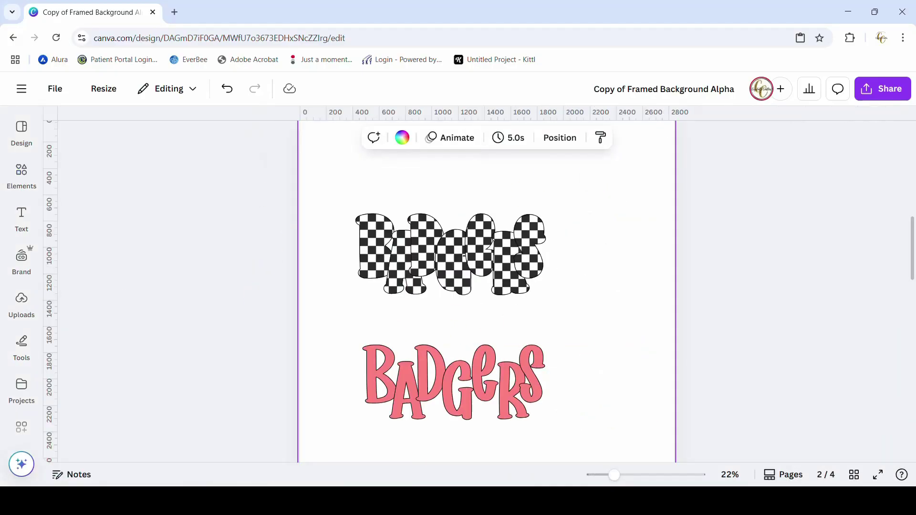
# Zoom to 38% and move the pink BADGERS over the checkered letters.
pyautogui.moveTo(615, 477); pyautogui.dragTo(630, 477)
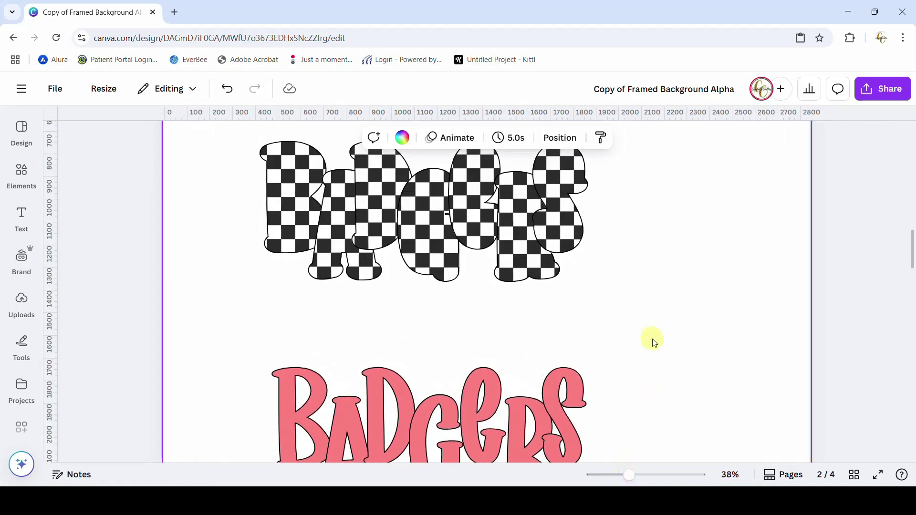
pyautogui.moveTo(477, 456); pyautogui.dragTo(468, 231)
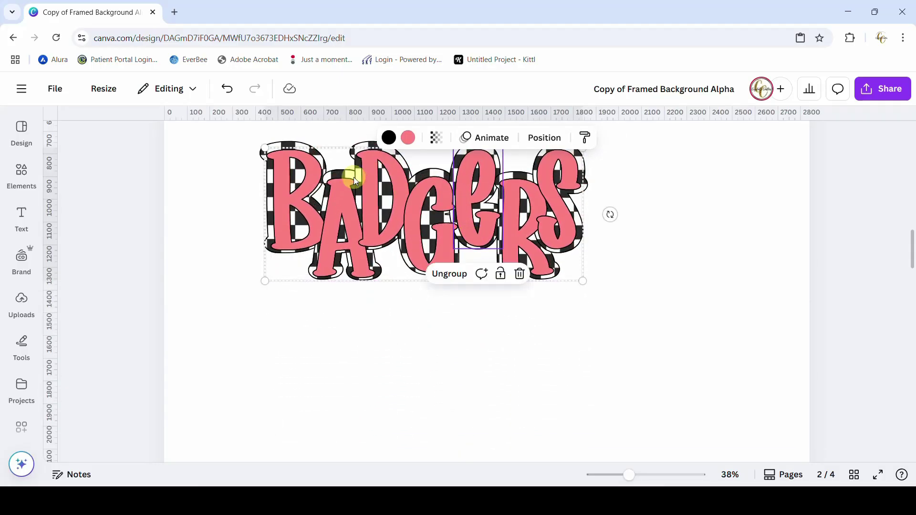
pyautogui.click(514, 415)
pyautogui.scroll(2, 592, 372)
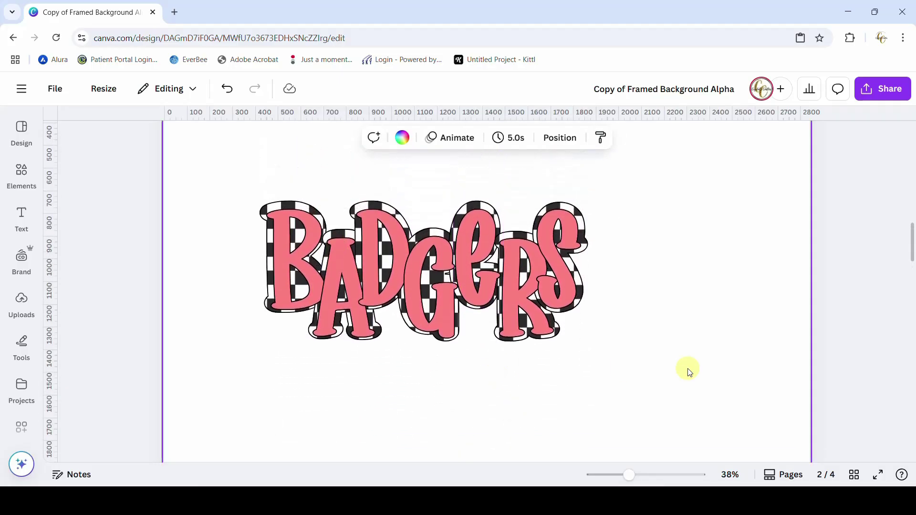
# Move the pink BADGERS back below and select all checkered letters for border styling.
pyautogui.click(531, 314)
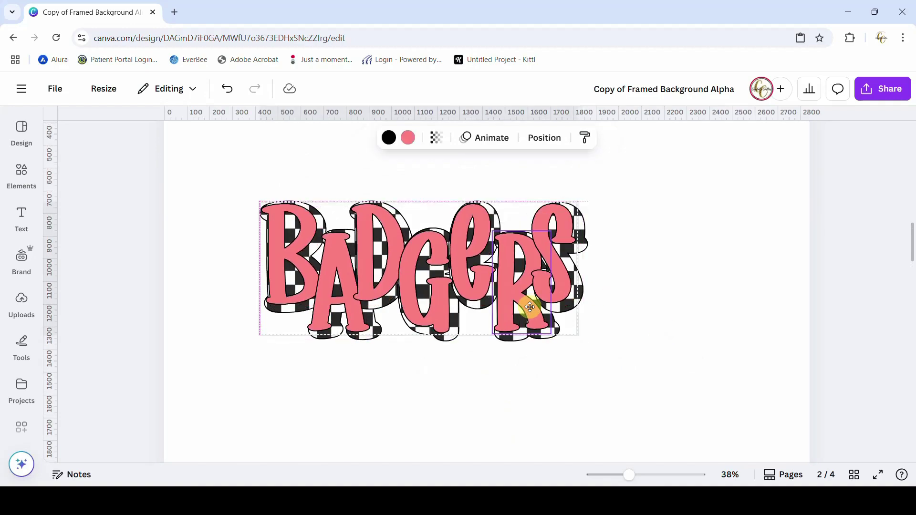
pyautogui.moveTo(531, 309); pyautogui.dragTo(540, 474)
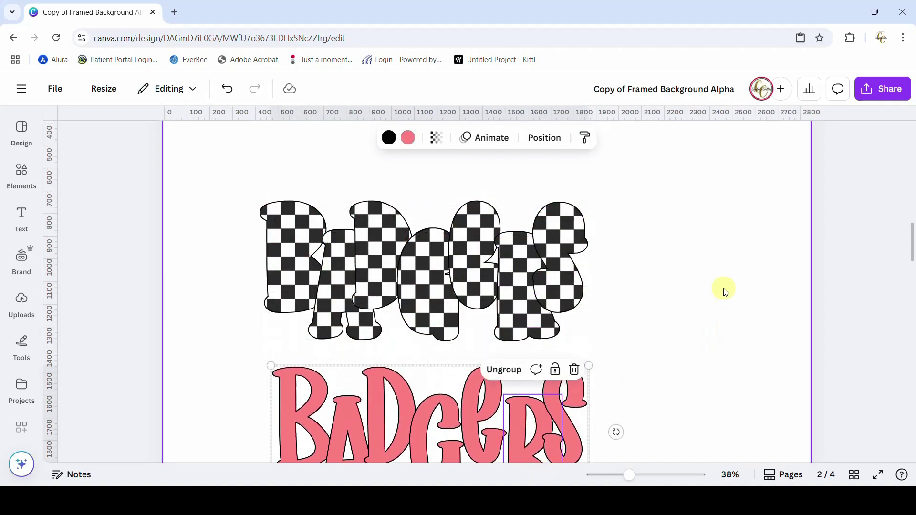
pyautogui.moveTo(224, 168); pyautogui.dragTo(644, 334)
pyautogui.click(398, 138)
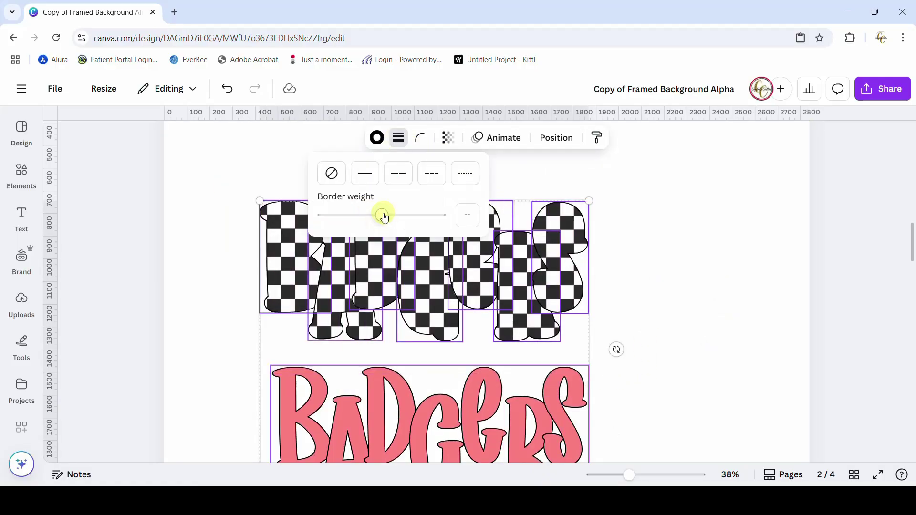
# Preview thick outlines on the checkered letters, then set their border to none (weight 0).
pyautogui.moveTo(384, 217); pyautogui.dragTo(365, 223)
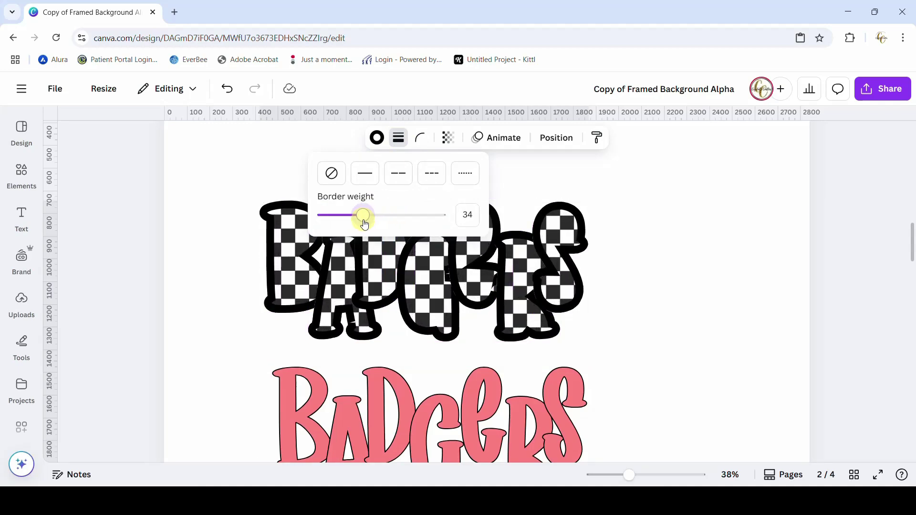
pyautogui.click(660, 299)
pyautogui.click(541, 410)
pyautogui.moveTo(541, 410); pyautogui.dragTo(540, 436)
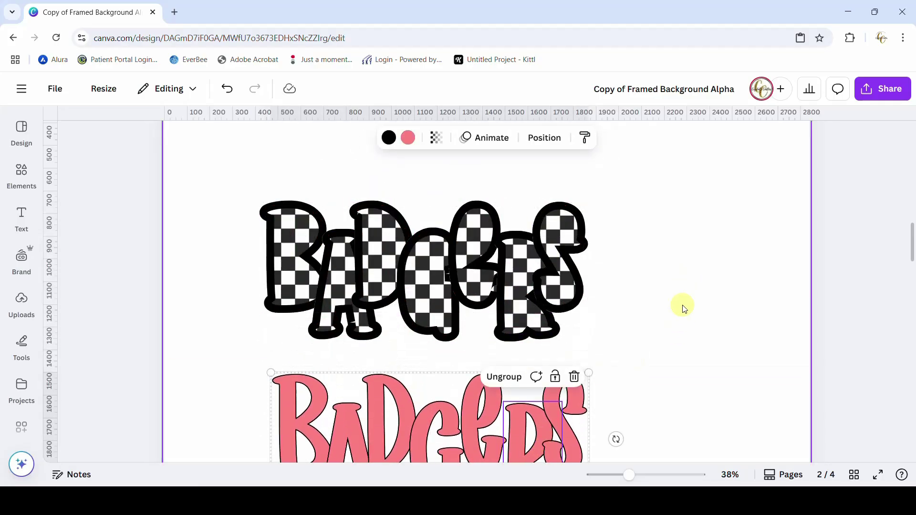
pyautogui.moveTo(223, 178); pyautogui.dragTo(630, 357)
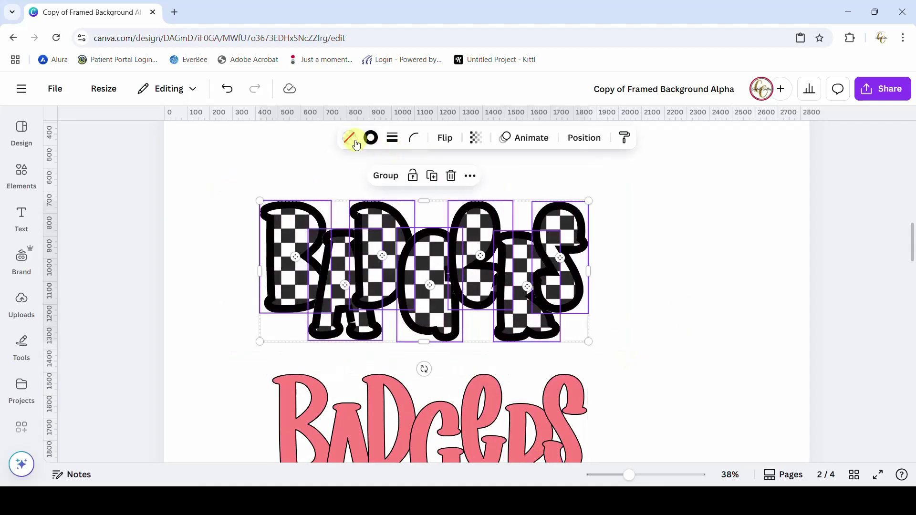
pyautogui.click(399, 142)
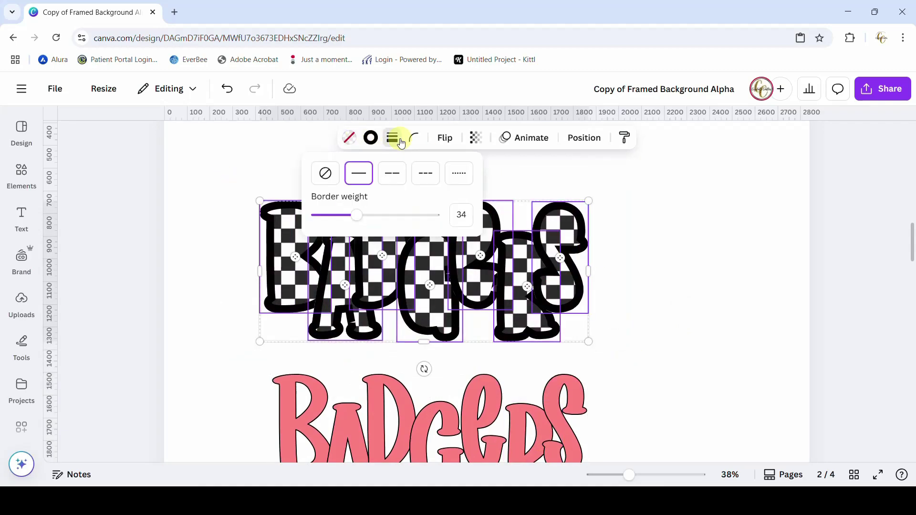
pyautogui.click(324, 175)
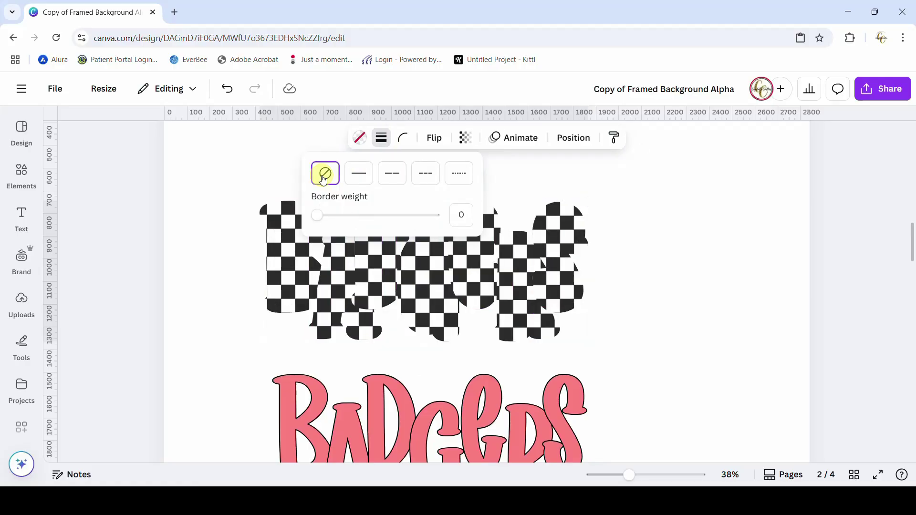
pyautogui.click(661, 307)
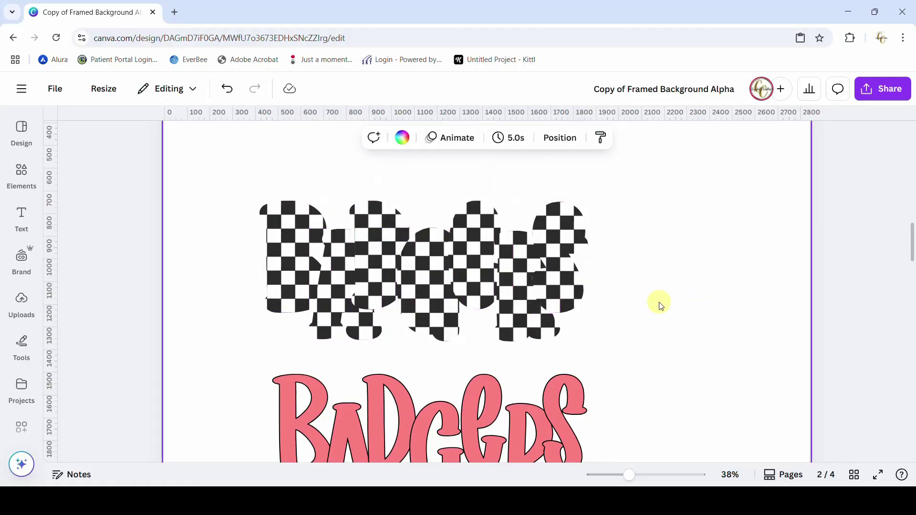
pyautogui.scroll(-12, 662, 306)
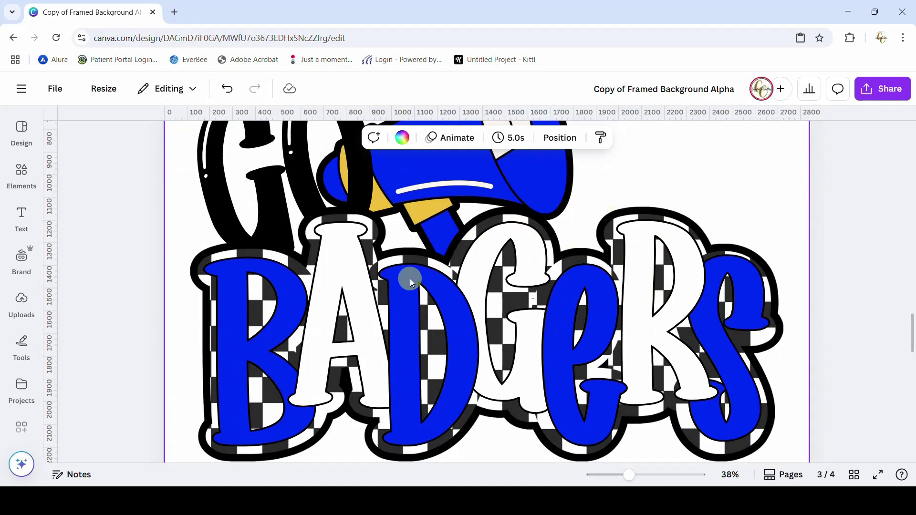
pyautogui.scroll(10, 695, 300)
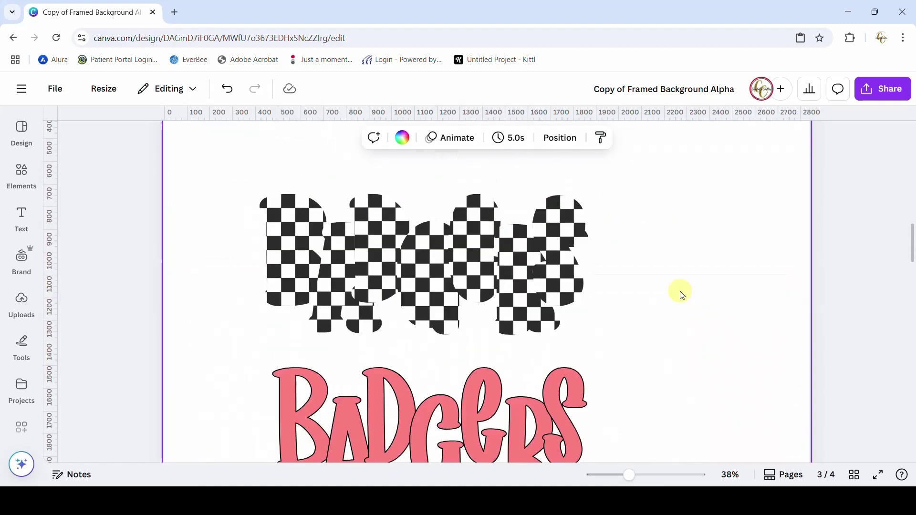
pyautogui.scroll(-2, 681, 295)
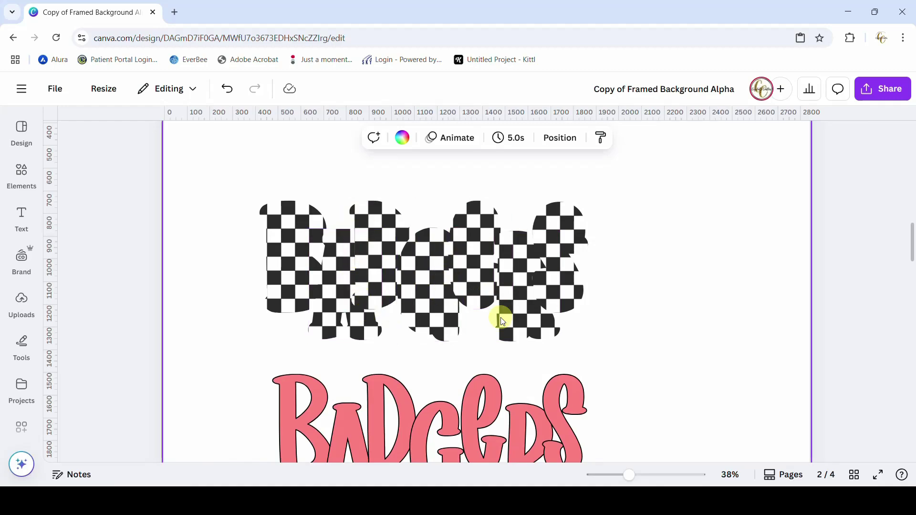
pyautogui.doubleClick(323, 327)
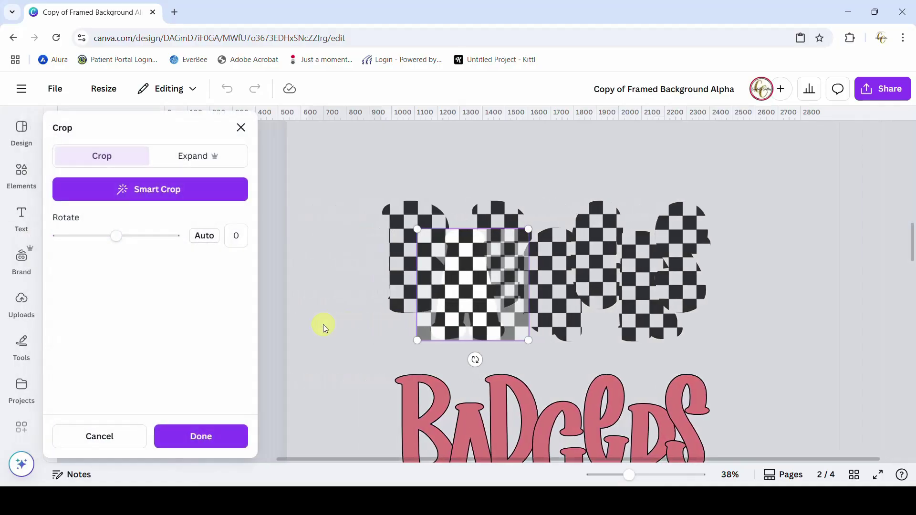
# Reposition the checker patterns inside the A, D and G letter frames, nudging D and G slightly left.
pyautogui.moveTo(478, 334)
pyautogui.mouseDown()
pyautogui.moveTo(454, 333)
pyautogui.moveTo(499, 332)
pyautogui.moveTo(458, 339)
pyautogui.moveTo(481, 339)
pyautogui.mouseUp()
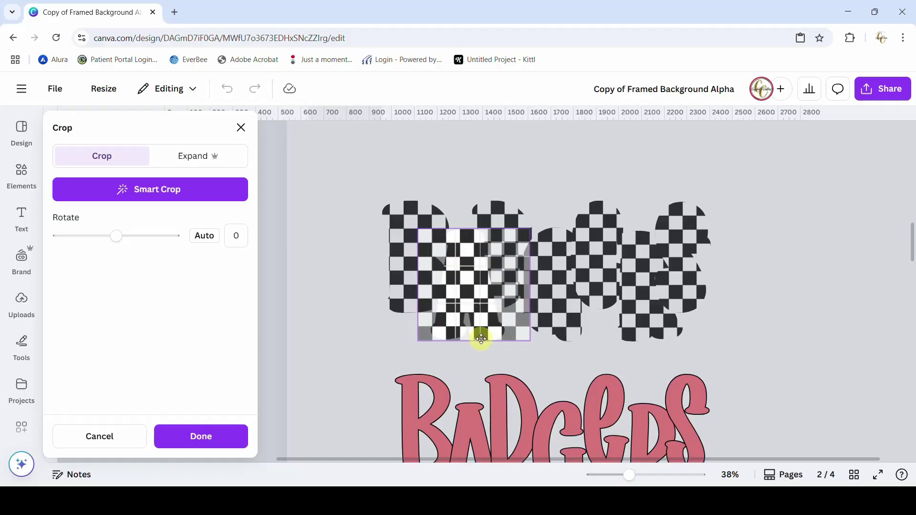
pyautogui.moveTo(481, 339); pyautogui.dragTo(482, 339)
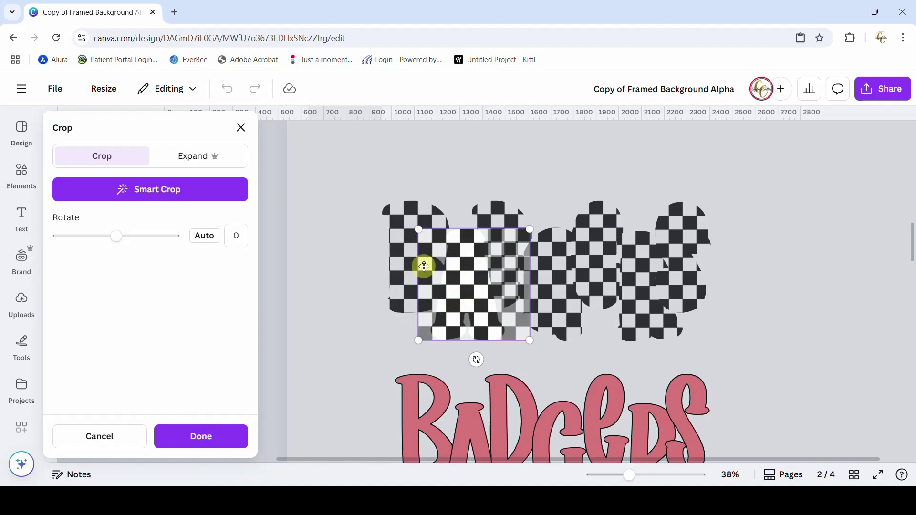
pyautogui.click(742, 325)
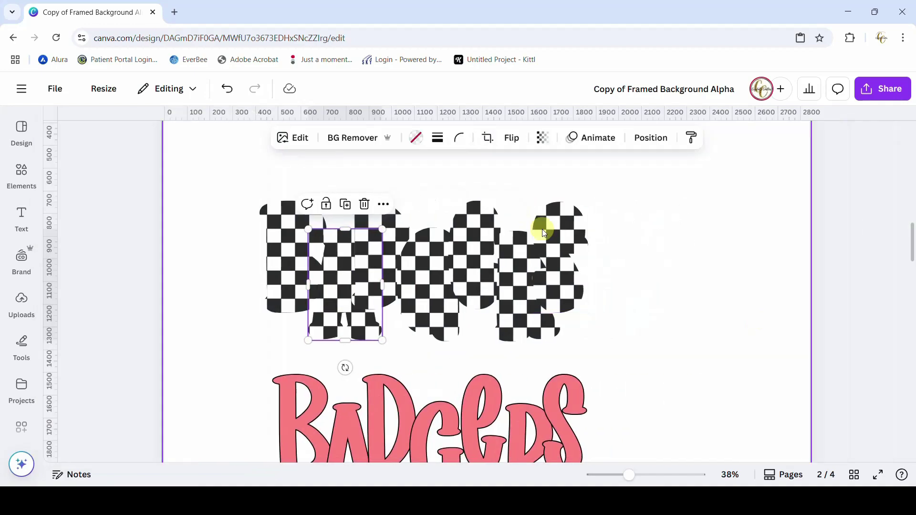
pyautogui.click(413, 180)
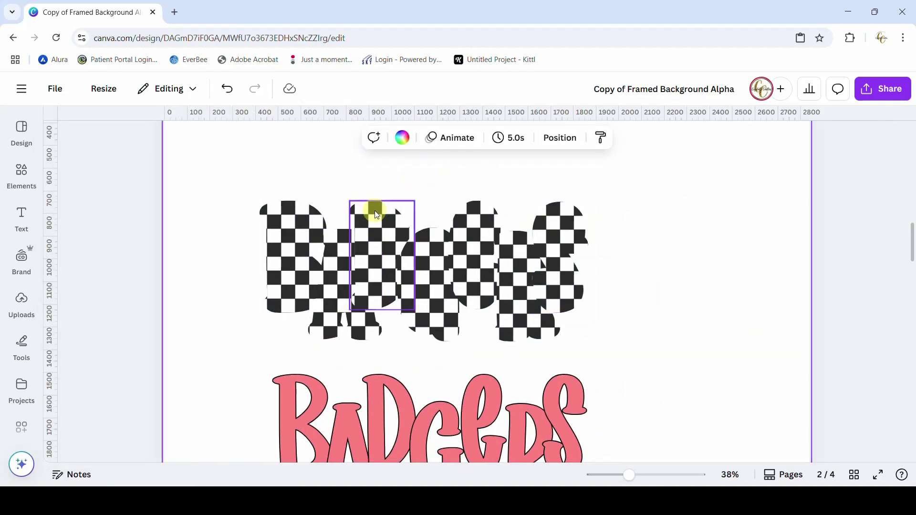
pyautogui.doubleClick(377, 215)
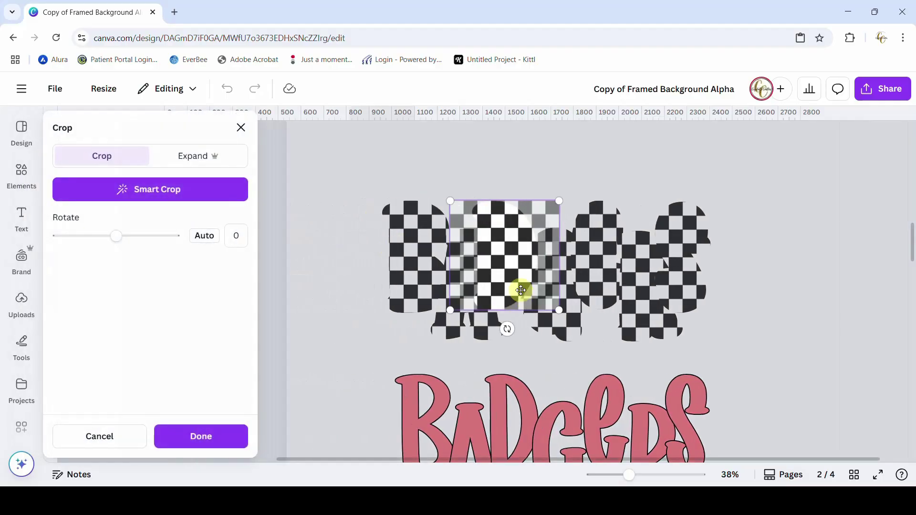
pyautogui.moveTo(512, 279); pyautogui.dragTo(505, 286)
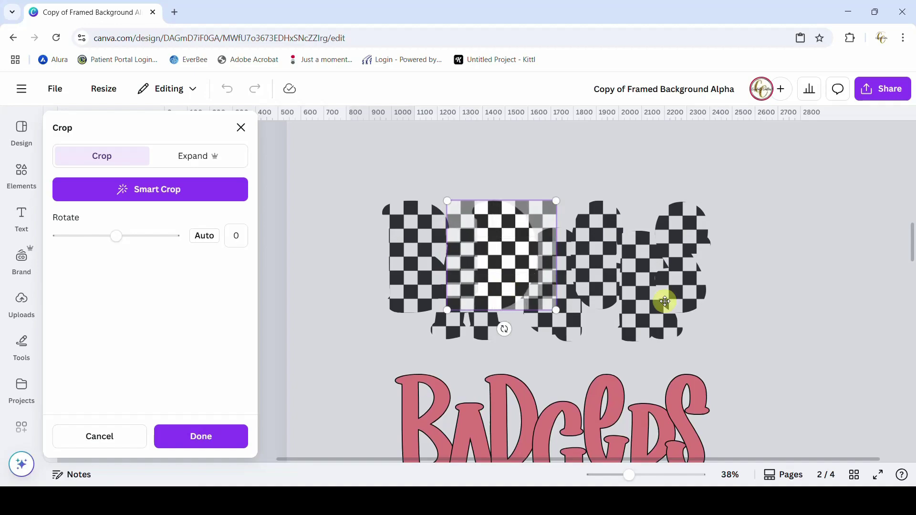
pyautogui.click(768, 315)
pyautogui.click(434, 264)
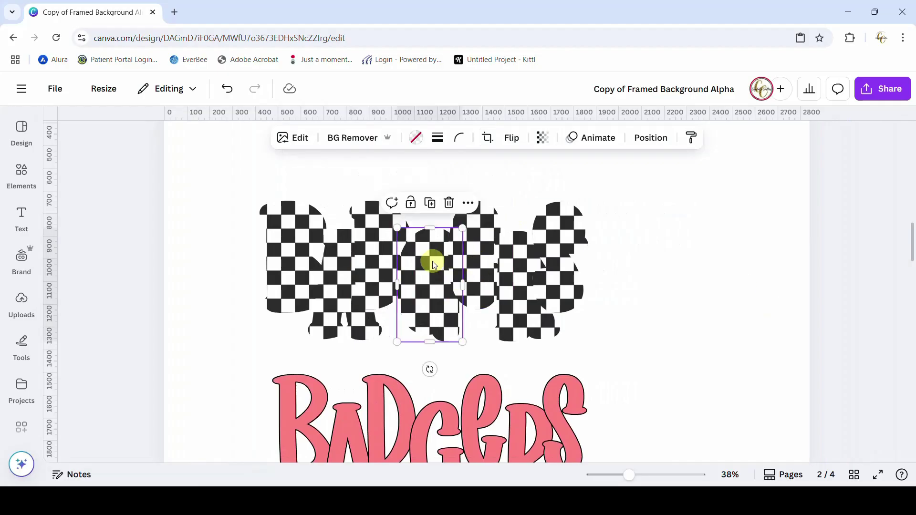
pyautogui.doubleClick(434, 264)
pyautogui.moveTo(561, 292); pyautogui.dragTo(504, 286)
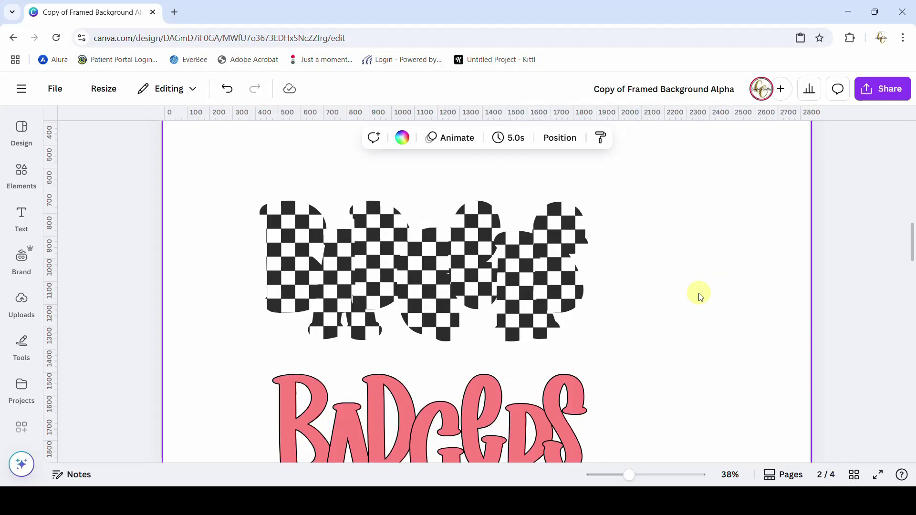
pyautogui.click(563, 454)
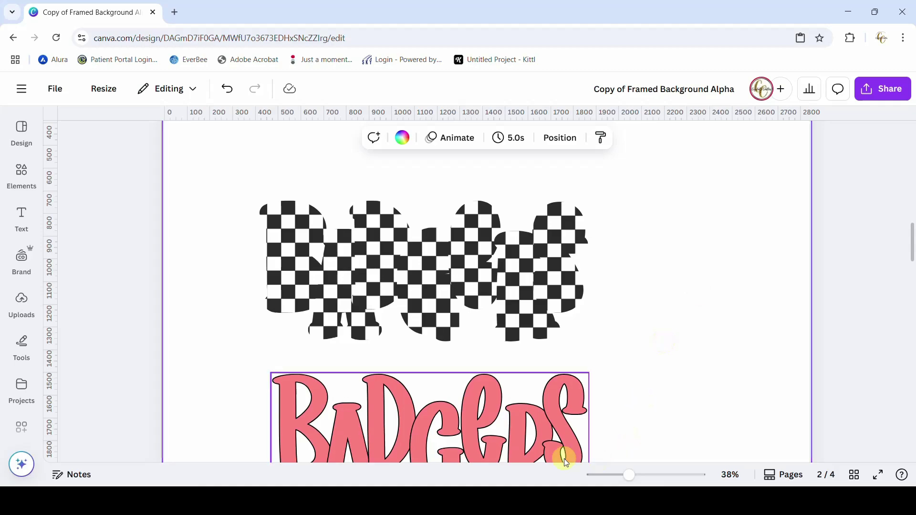
# Drag the pink BADGERS over the checkered letters and add a blank third page.
pyautogui.moveTo(563, 454); pyautogui.dragTo(560, 282)
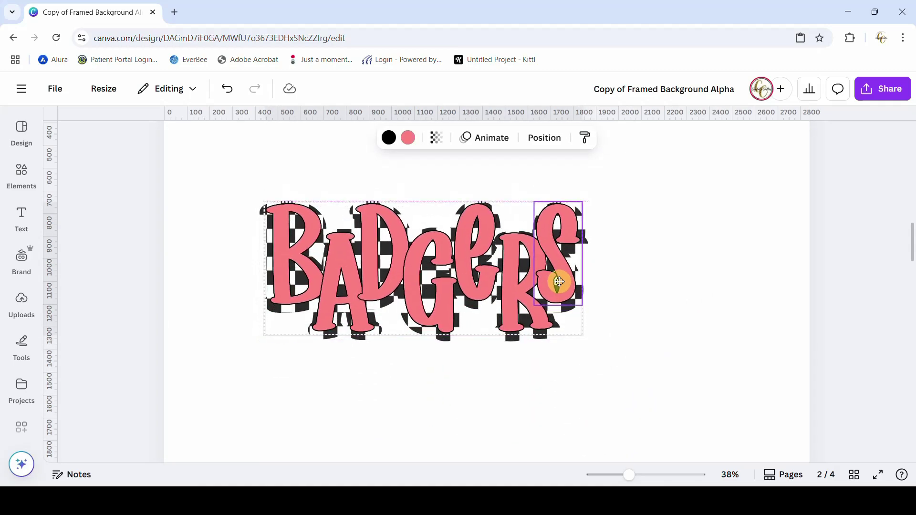
pyautogui.moveTo(559, 285); pyautogui.dragTo(565, 473)
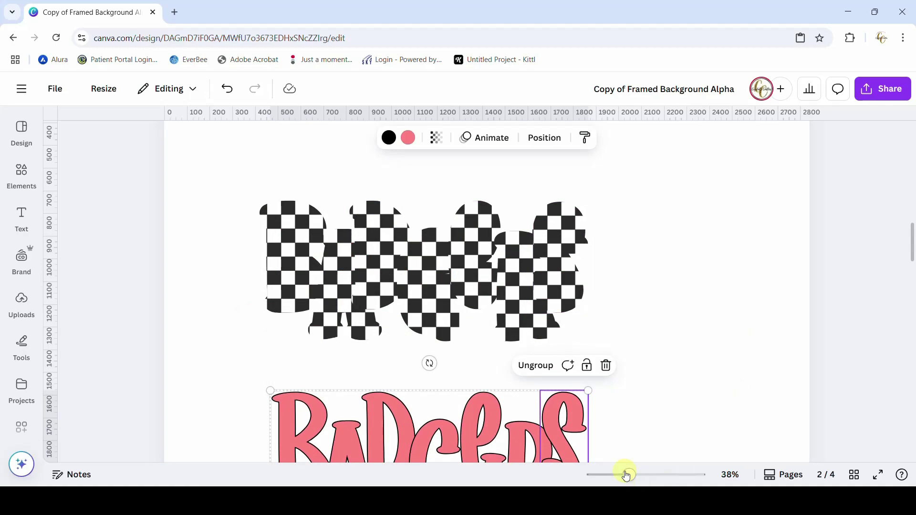
pyautogui.moveTo(629, 475); pyautogui.dragTo(611, 478)
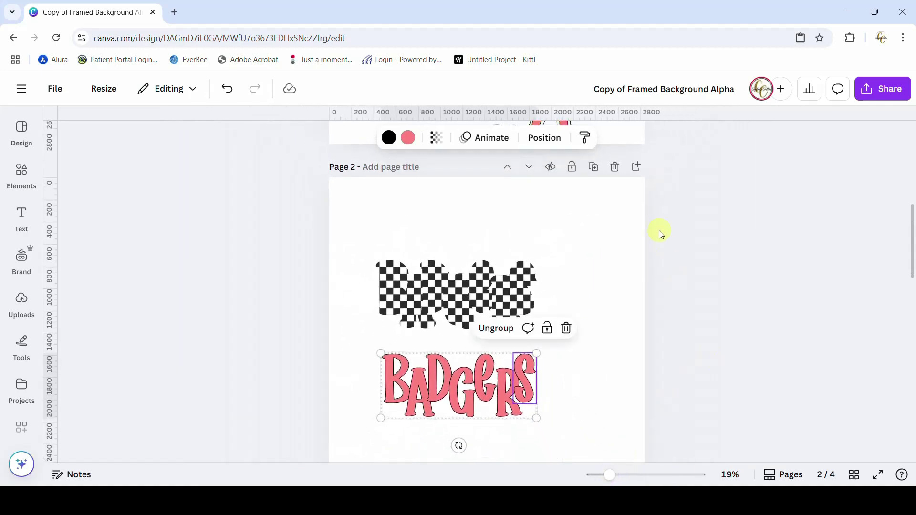
pyautogui.click(637, 167)
# Group the seven checkered letter shapes into one.
pyautogui.scroll(5, 721, 230)
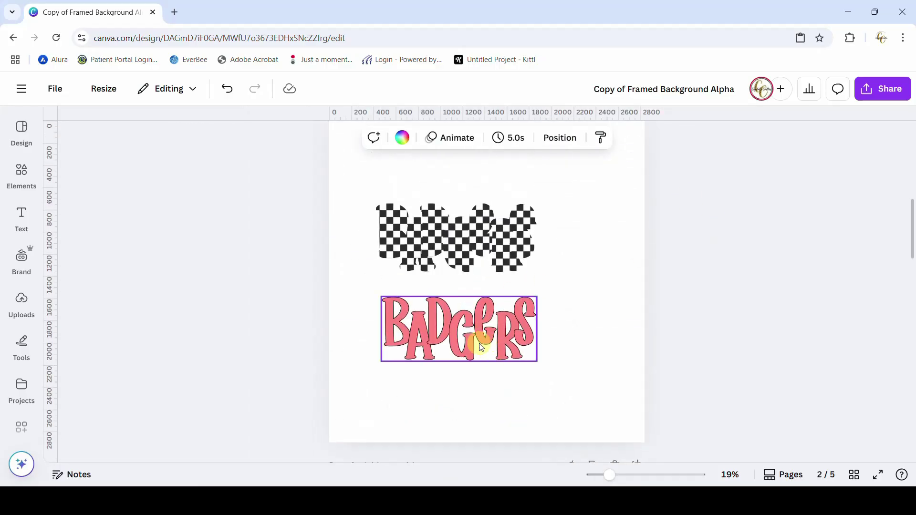
pyautogui.moveTo(355, 182); pyautogui.dragTo(406, 276)
pyautogui.moveTo(559, 277); pyautogui.dragTo(557, 285)
pyautogui.click(422, 186)
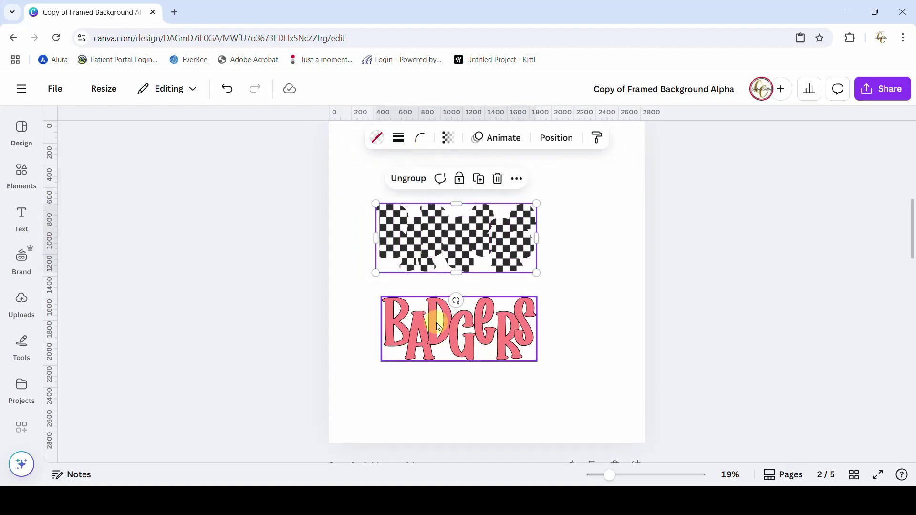
# Layer BADGERS over the checkered group and enlarge both together to about 2,716 wide.
pyautogui.moveTo(440, 340); pyautogui.dragTo(435, 245)
pyautogui.click(445, 355)
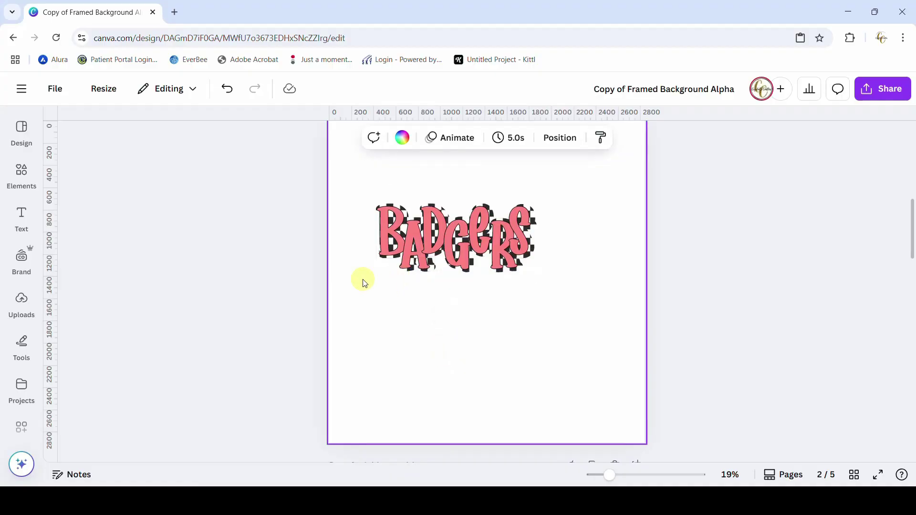
pyautogui.moveTo(351, 183); pyautogui.dragTo(592, 304)
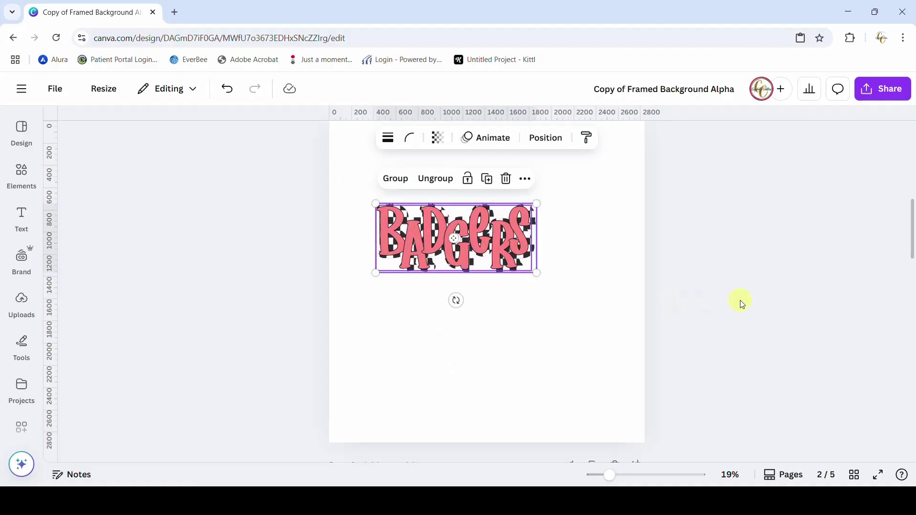
pyautogui.moveTo(408, 252); pyautogui.dragTo(367, 375)
pyautogui.moveTo(496, 330); pyautogui.dragTo(646, 277)
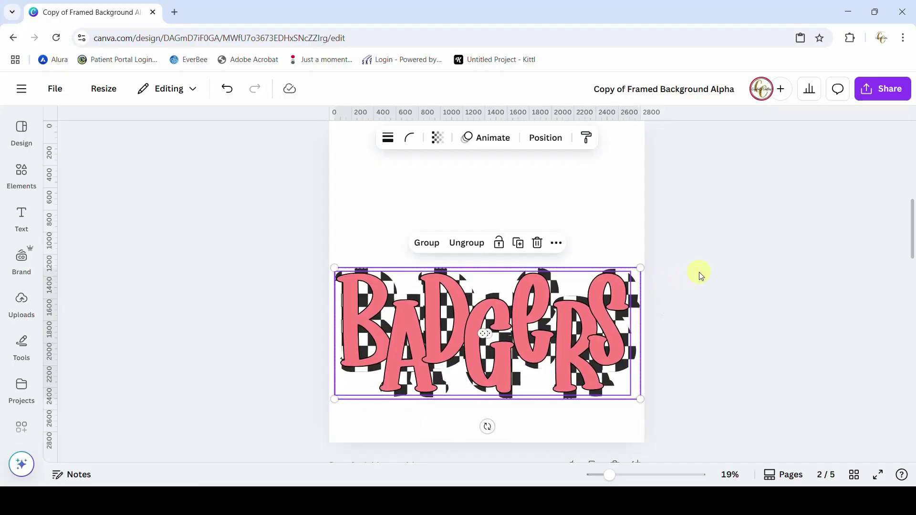
pyautogui.click(701, 275)
pyautogui.scroll(-3, 701, 275)
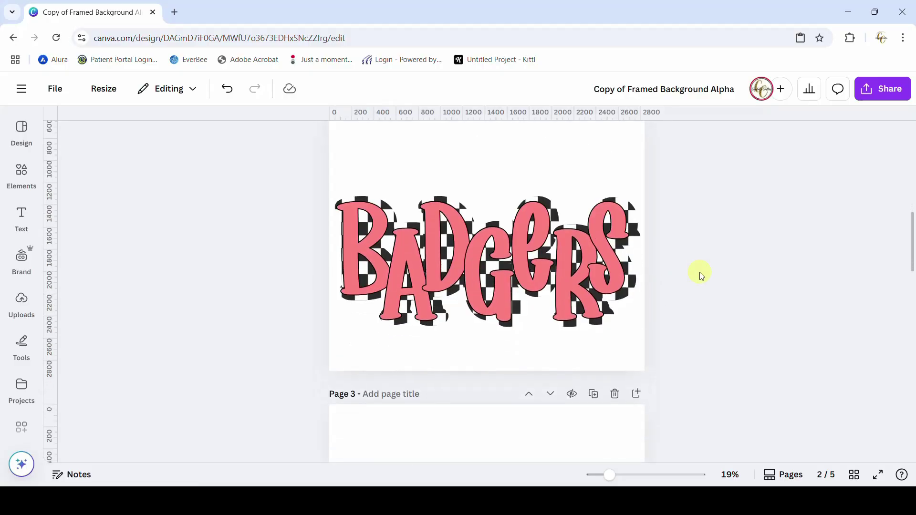
# Move the pink BADGERS letters onto page 3 and select page 2, now holding only the checkered layer.
pyautogui.moveTo(539, 185); pyautogui.dragTo(517, 409)
pyautogui.click(742, 379)
pyautogui.scroll(2, 743, 380)
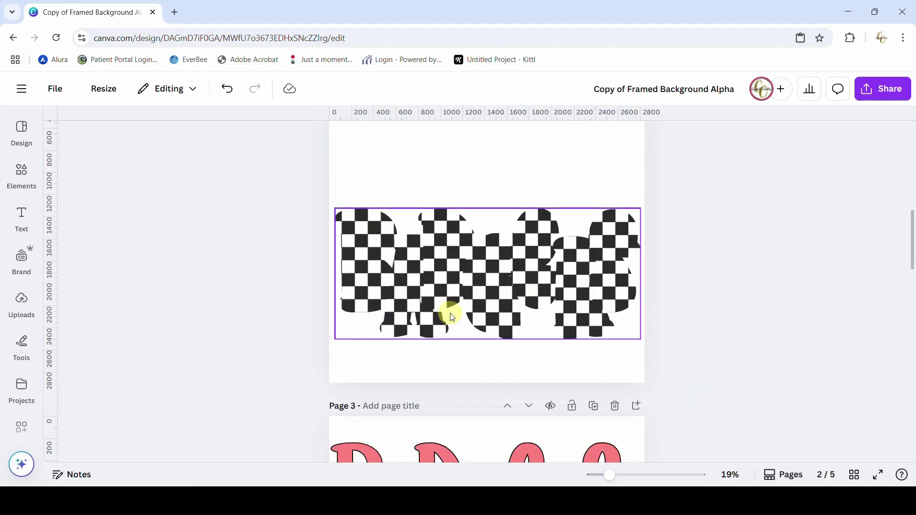
pyautogui.scroll(2, 446, 313)
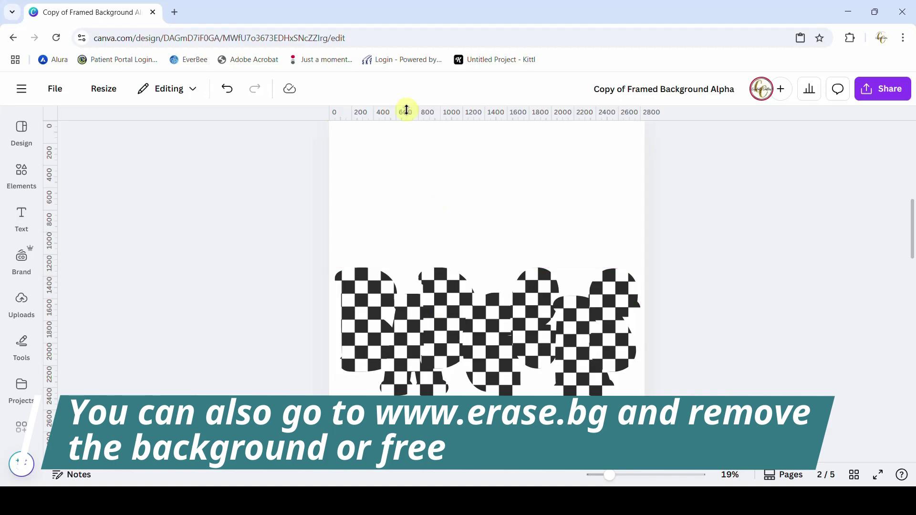
pyautogui.click(451, 194)
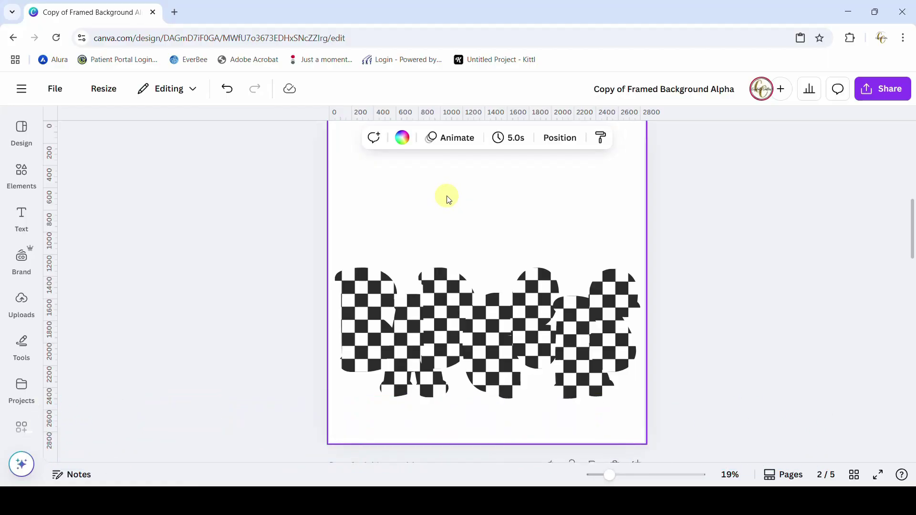
pyautogui.click(402, 137)
# Set page 2's background to solid green behind the checkered BADGERS letters.
pyautogui.scroll(-5, 176, 286)
pyautogui.click(66, 318)
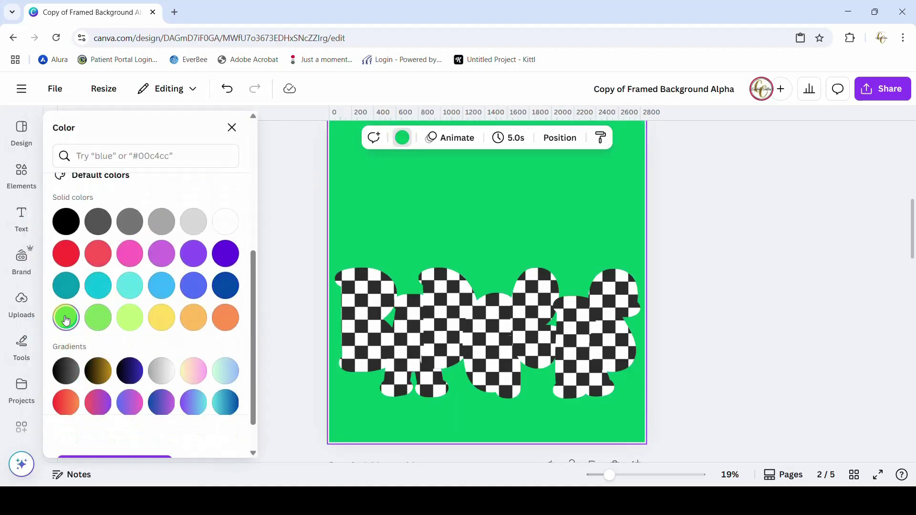
pyautogui.click(317, 325)
pyautogui.click(734, 311)
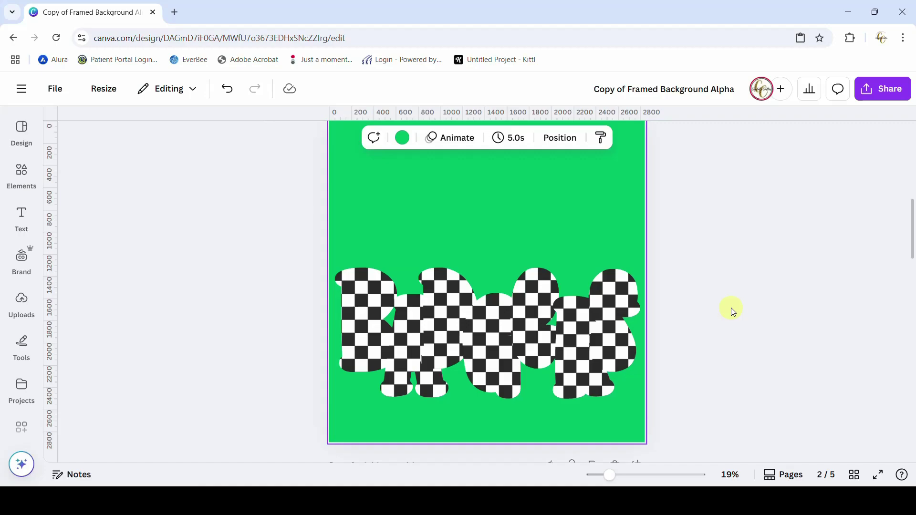
pyautogui.click(434, 289)
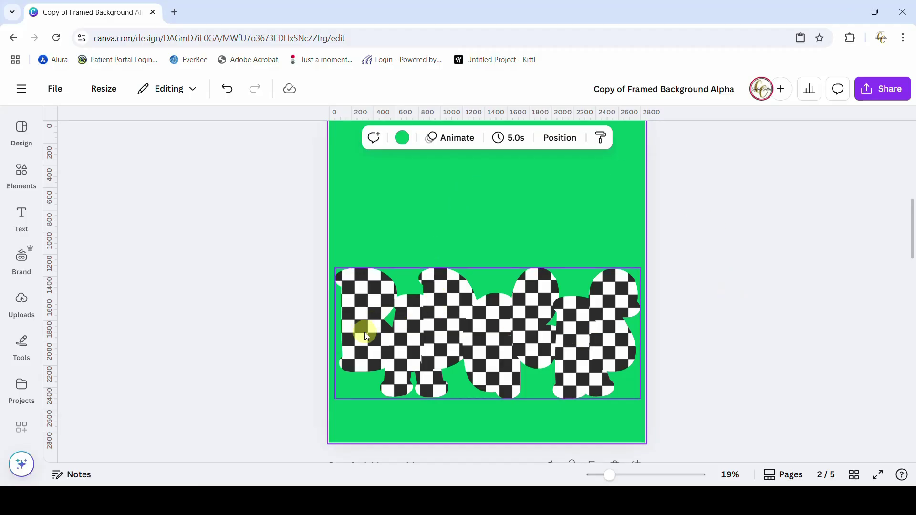
pyautogui.click(520, 222)
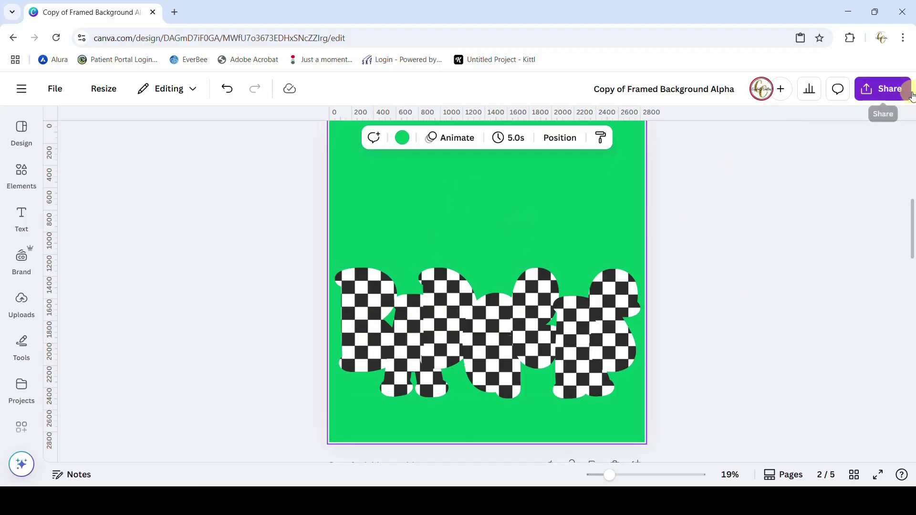
pyautogui.click(889, 95)
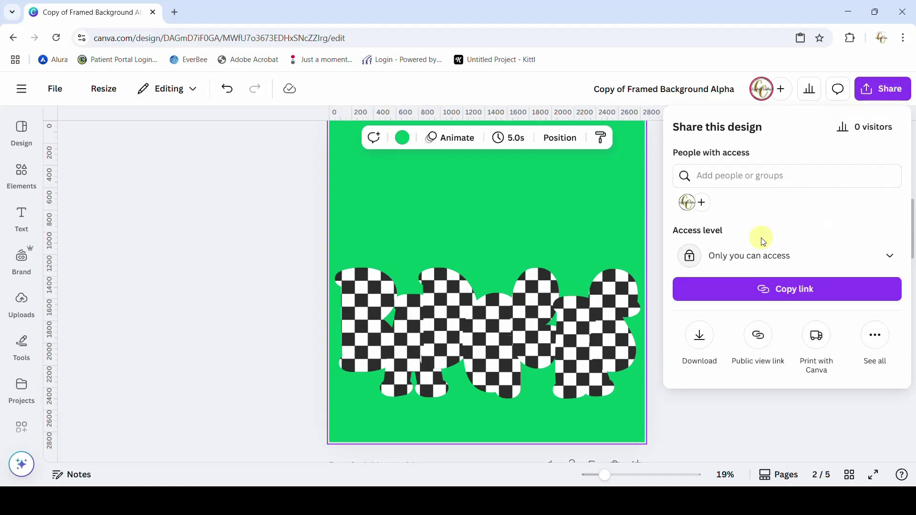
# Export page 2 alone as a transparent-background PNG (163 KB).
pyautogui.click(703, 339)
pyautogui.click(680, 296)
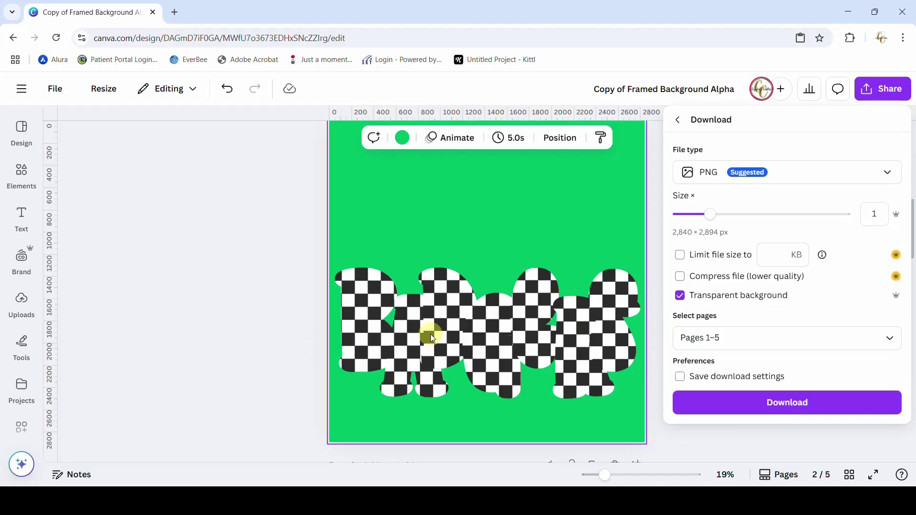
pyautogui.click(716, 338)
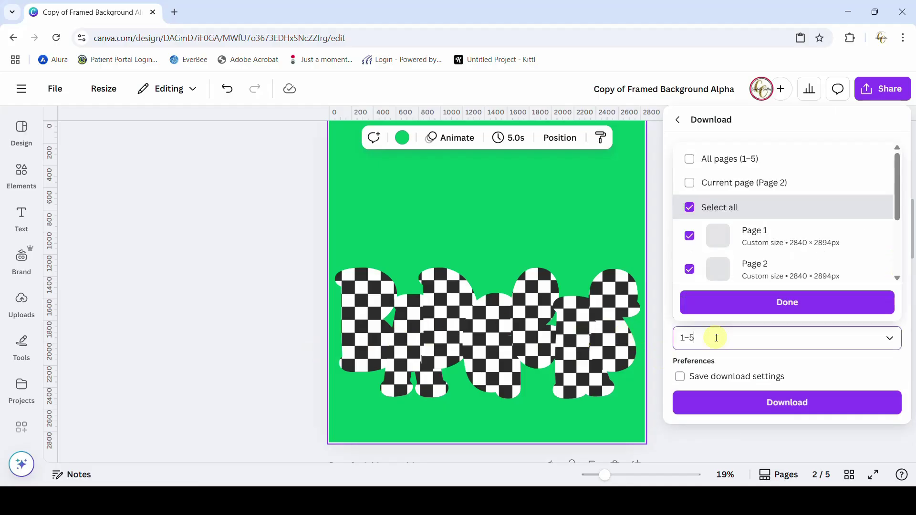
pyautogui.click(690, 209)
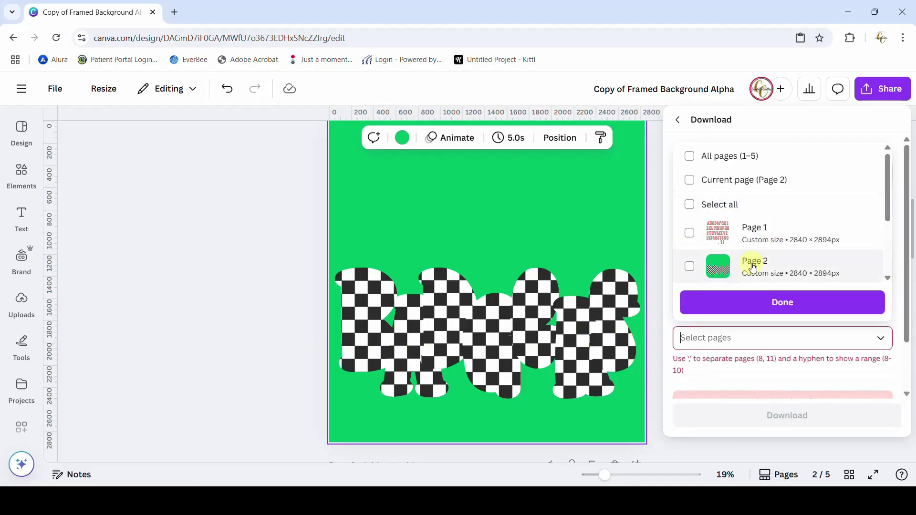
pyautogui.click(753, 267)
pyautogui.click(752, 302)
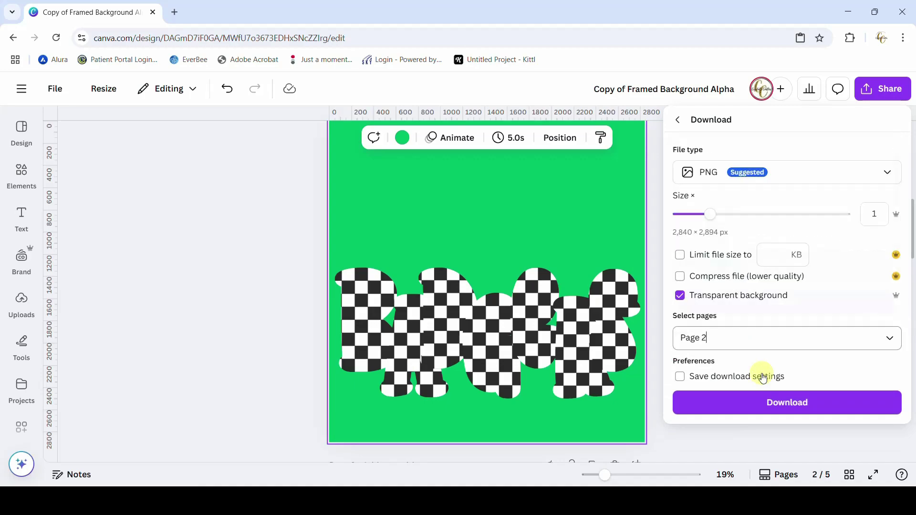
pyautogui.click(769, 411)
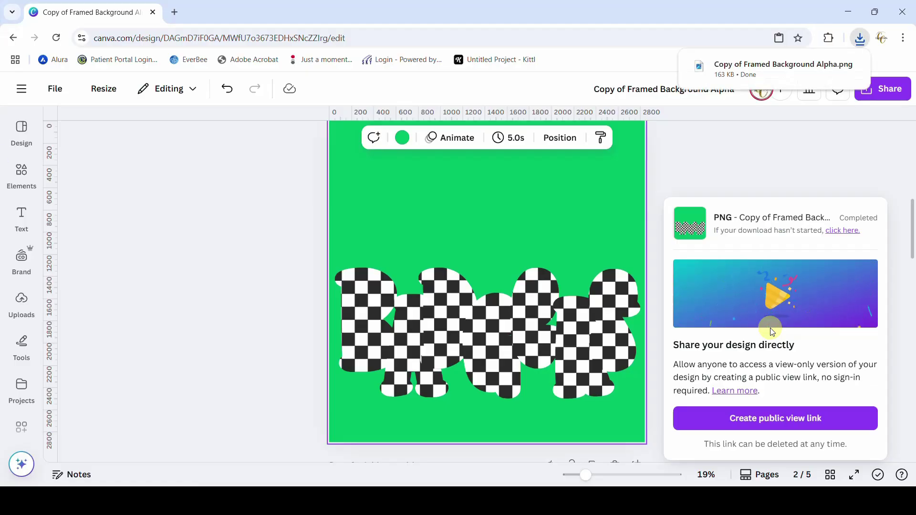
pyautogui.click(205, 310)
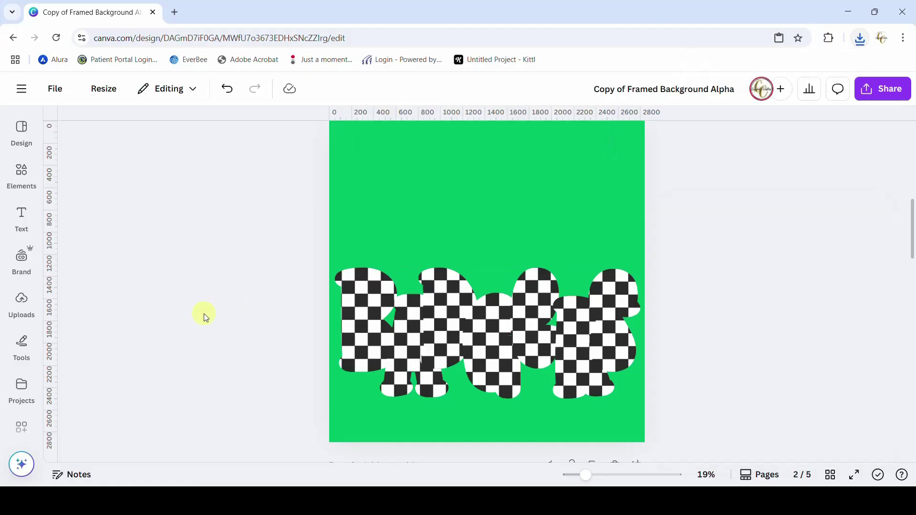
# Delete the checkered letter group from page 2.
pyautogui.click(546, 311)
pyautogui.click(546, 311)
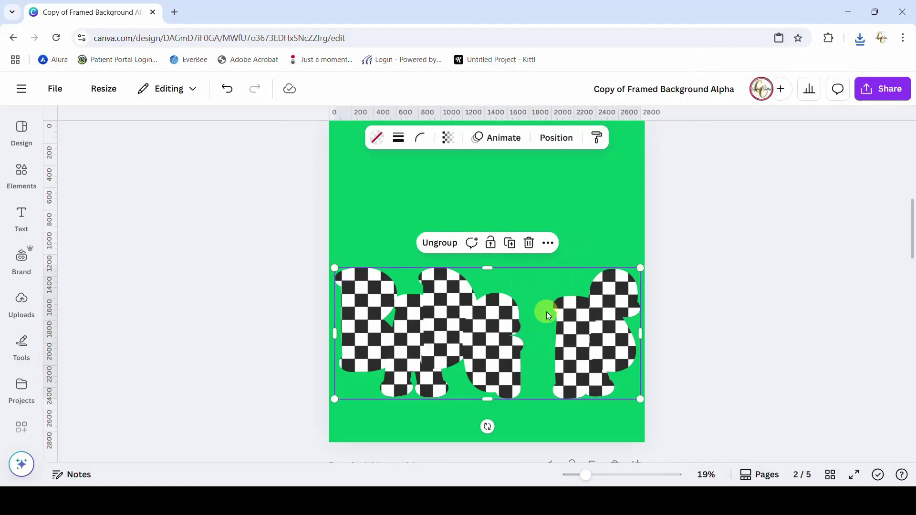
pyautogui.click(635, 313)
pyautogui.press('Delete')
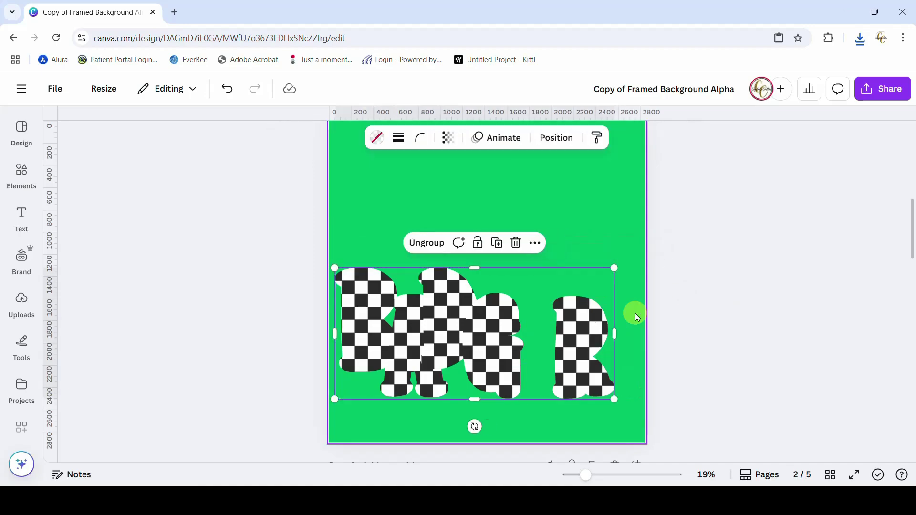
pyautogui.press('Delete')
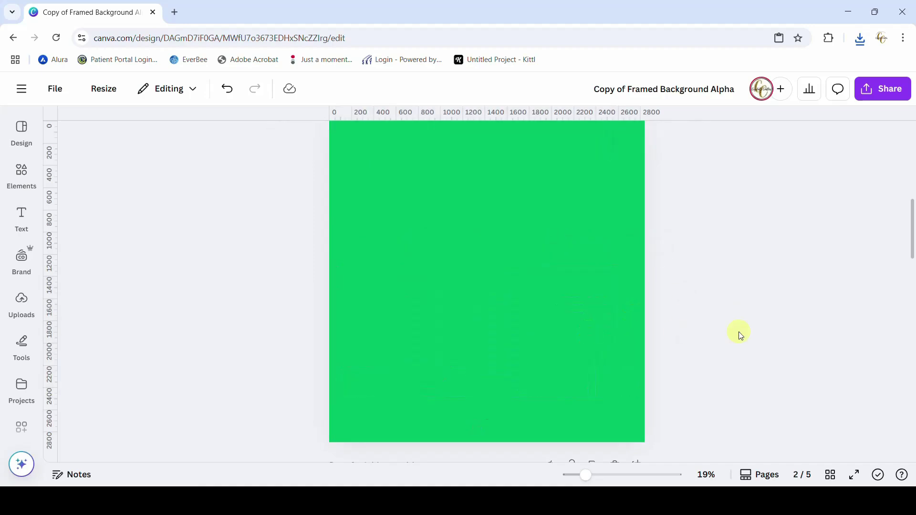
# Change page 2's background colour from green back to white.
pyautogui.click(548, 317)
pyautogui.click(436, 138)
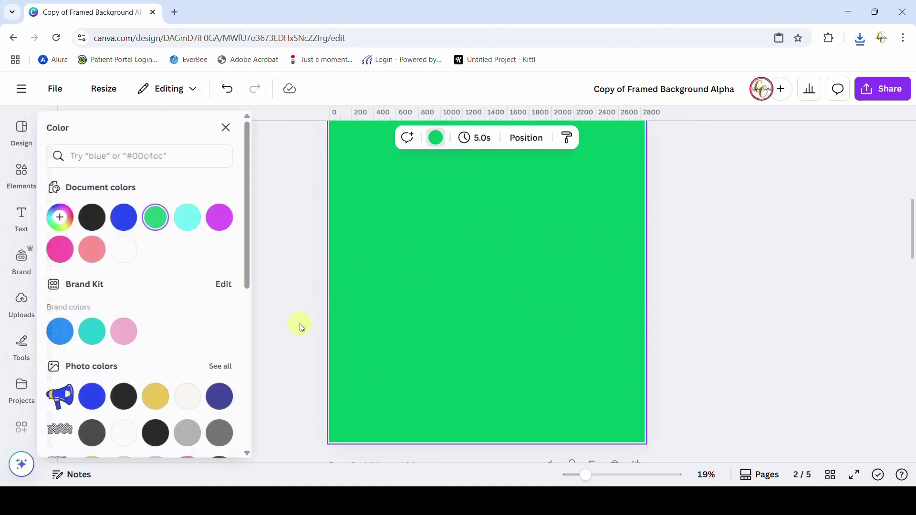
pyautogui.click(130, 249)
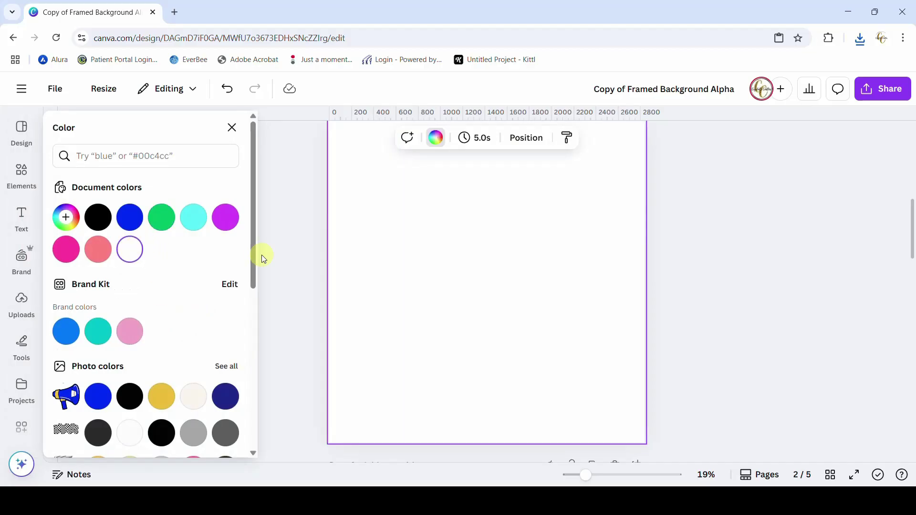
pyautogui.click(300, 259)
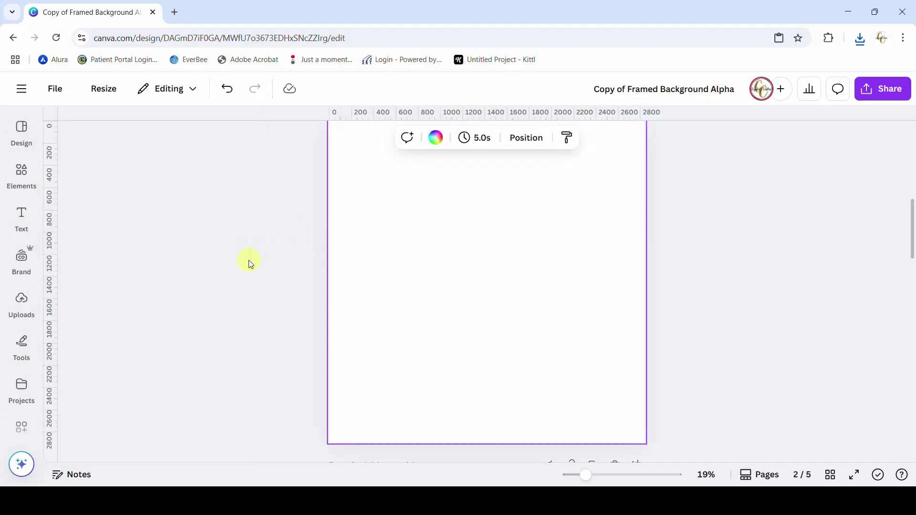
pyautogui.click(20, 305)
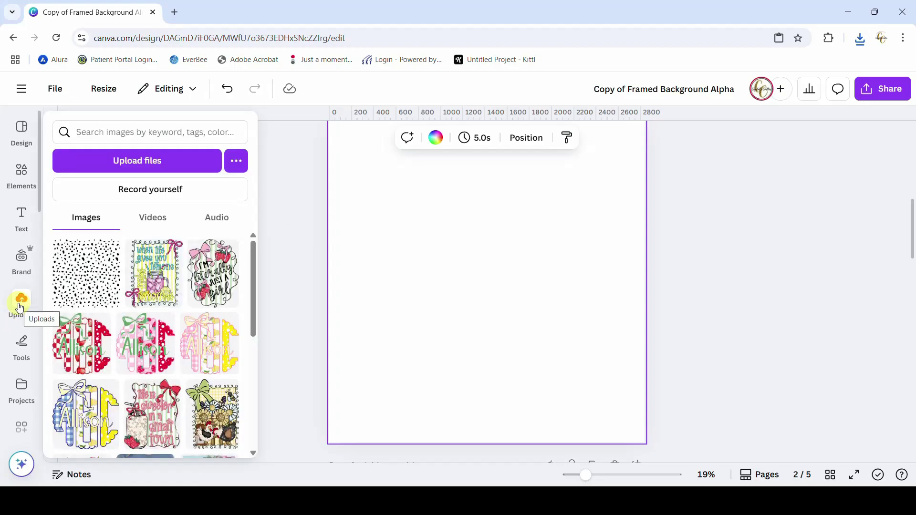
# Upload 'Copy of Framed Background Alpha' from Downloads and place the image on page 2.
pyautogui.click(118, 161)
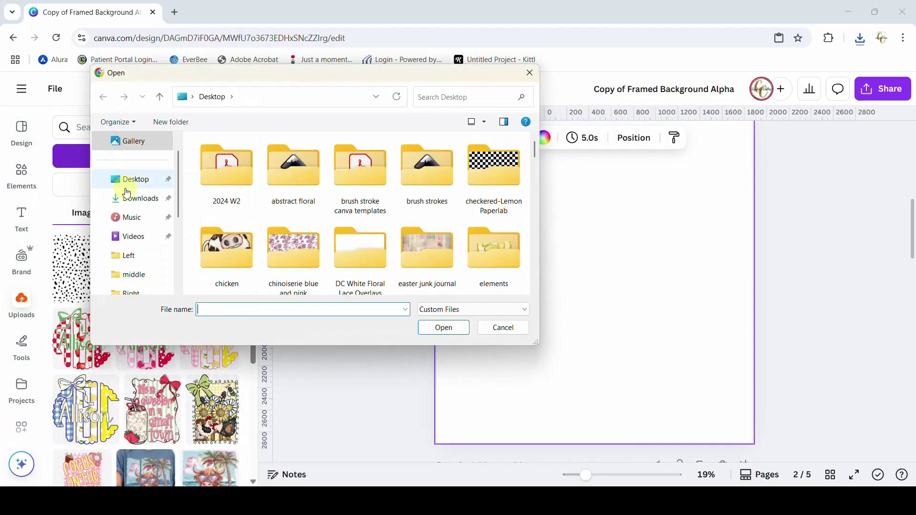
pyautogui.click(129, 201)
pyautogui.click(242, 172)
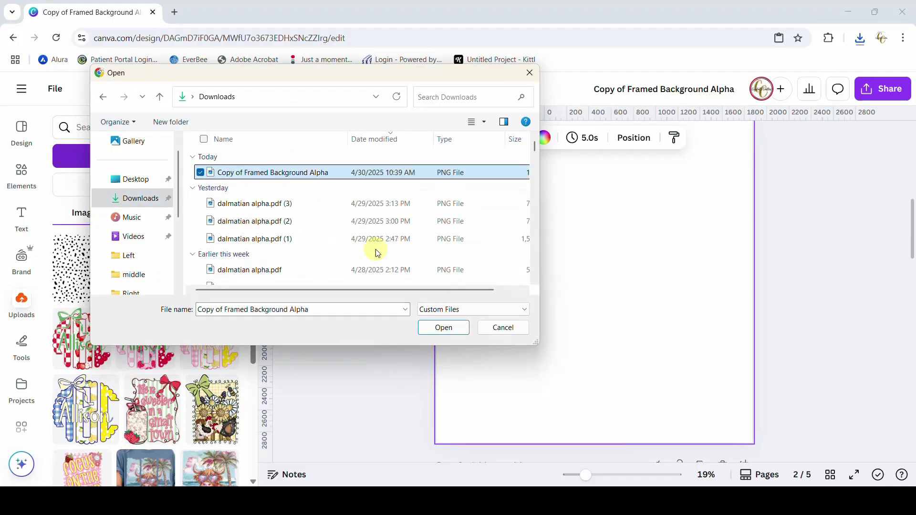
pyautogui.click(442, 327)
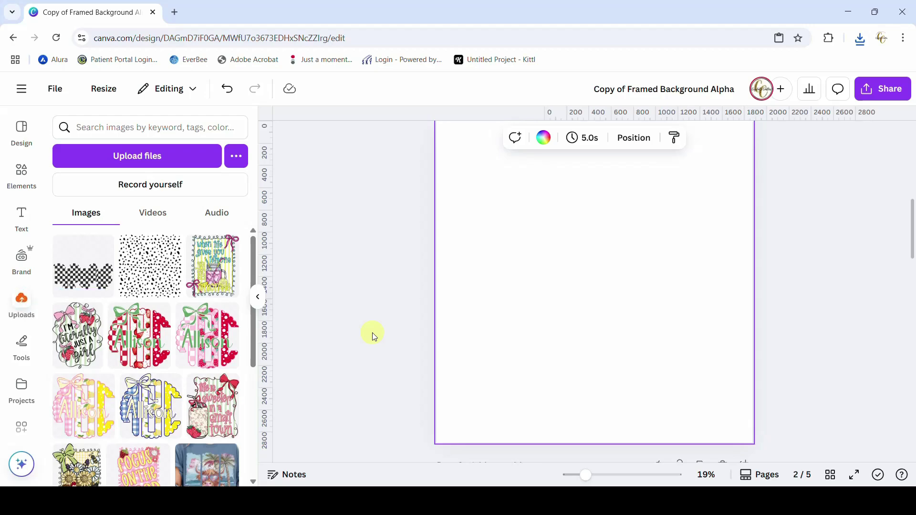
pyautogui.click(83, 283)
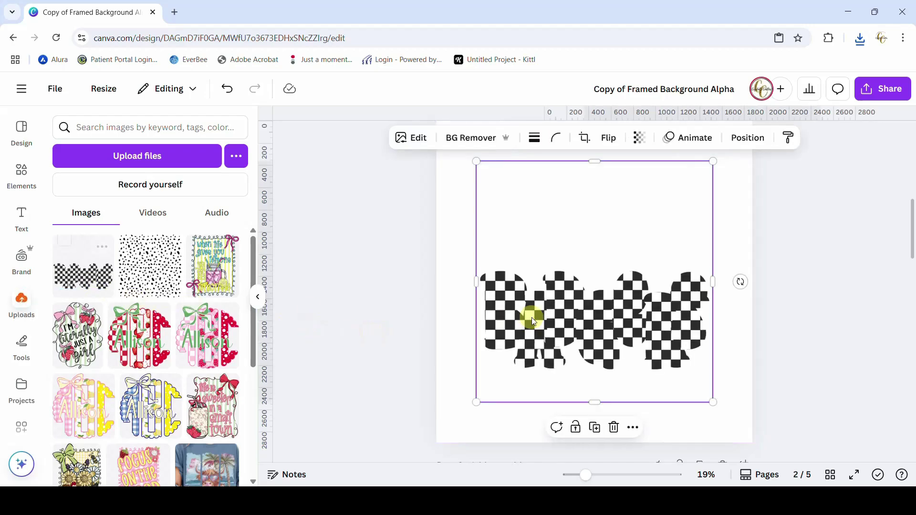
# Zoom out and move the pink BADGERS letter group down onto page 3.
pyautogui.click(257, 297)
pyautogui.moveTo(584, 475); pyautogui.dragTo(579, 475)
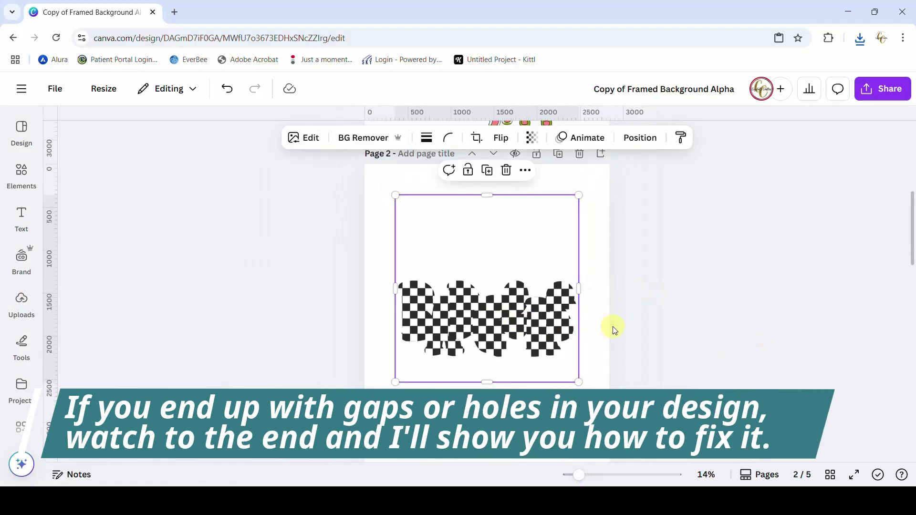
pyautogui.scroll(-2, 615, 326)
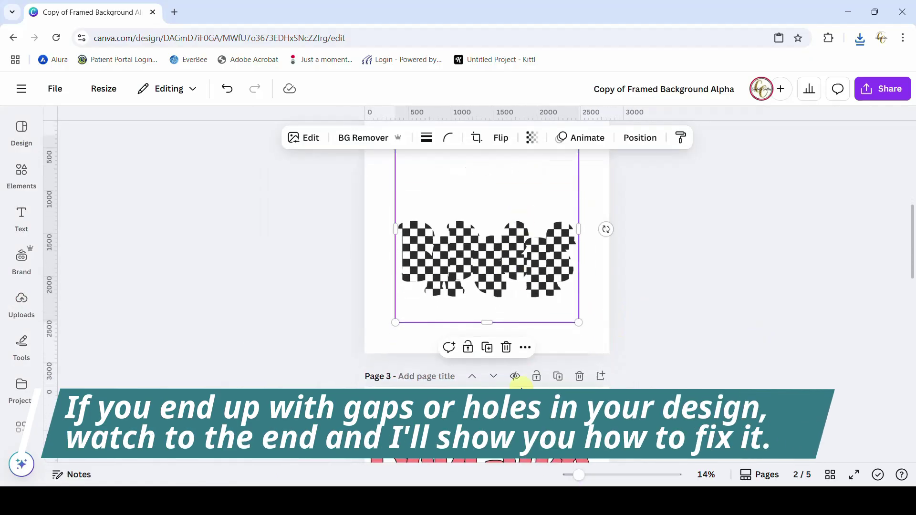
pyautogui.click(477, 461)
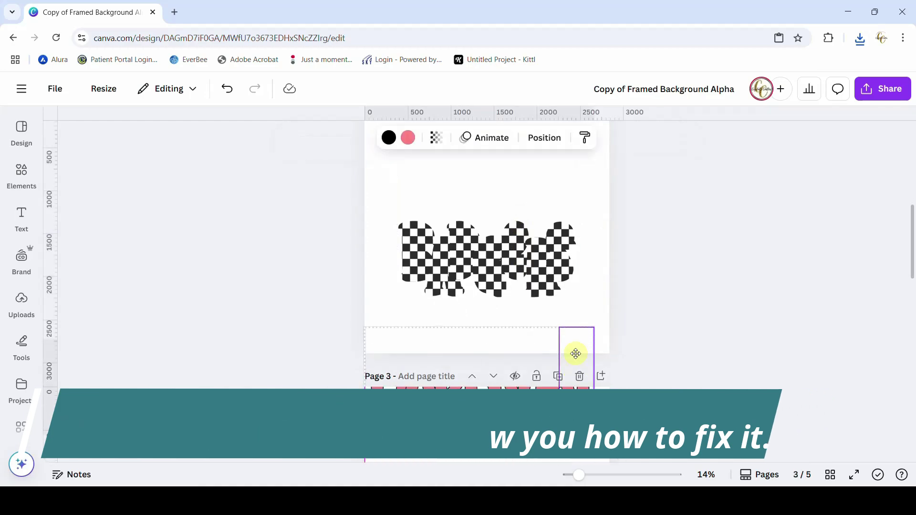
pyautogui.click(575, 253)
pyautogui.press('Escape')
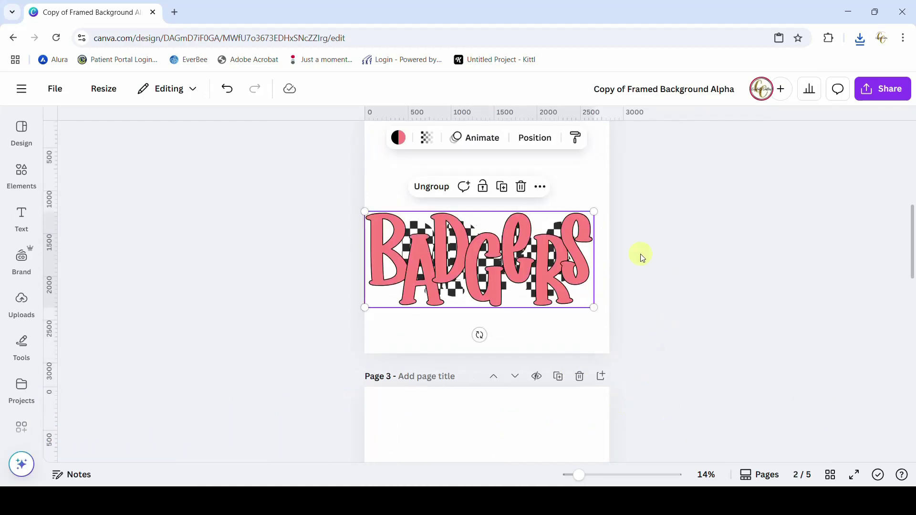
pyautogui.moveTo(541, 270); pyautogui.dragTo(538, 444)
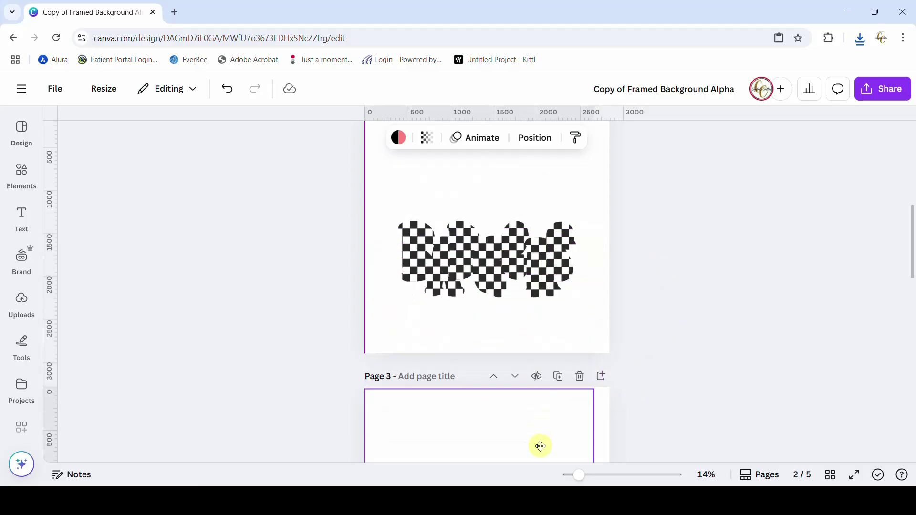
# Enlarge the uploaded checkered image until it spans nearly the full width of page 2.
pyautogui.click(528, 272)
pyautogui.moveTo(395, 322); pyautogui.dragTo(368, 354)
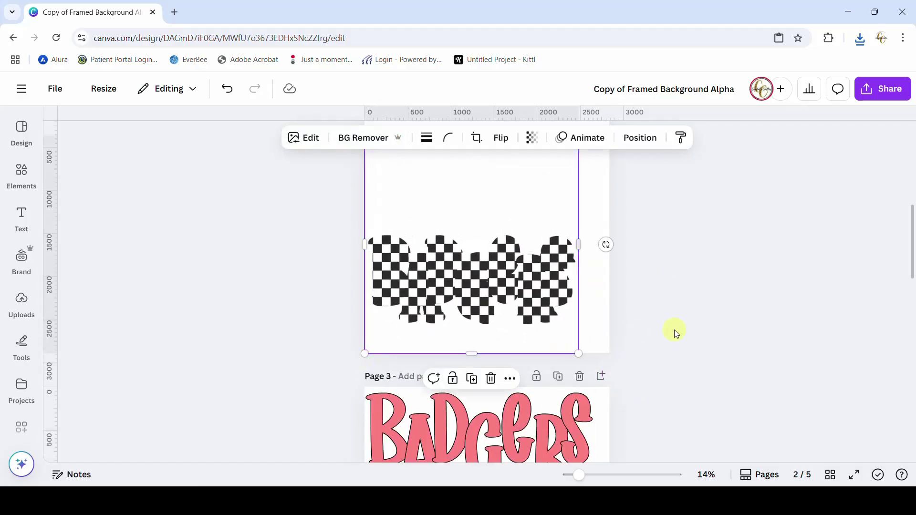
pyautogui.scroll(3, 676, 331)
pyautogui.moveTo(580, 253); pyautogui.dragTo(616, 231)
pyautogui.click(685, 260)
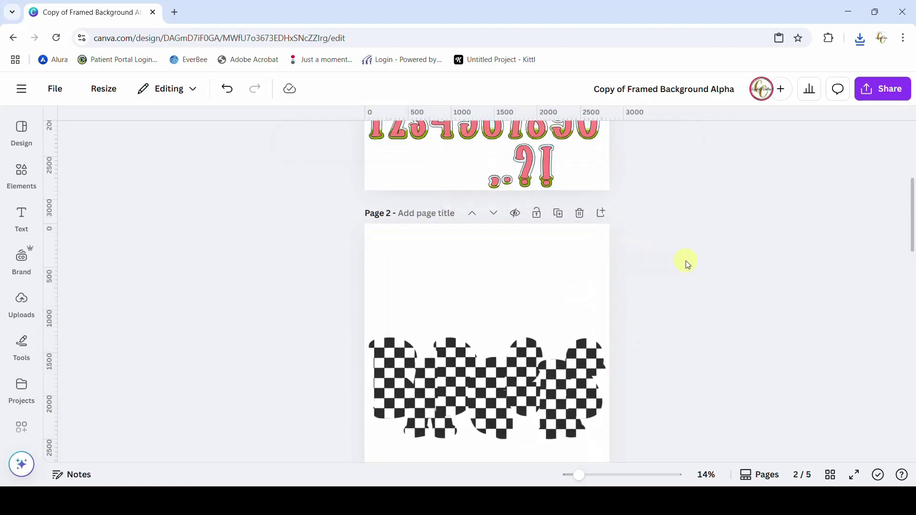
pyautogui.scroll(-3, 686, 260)
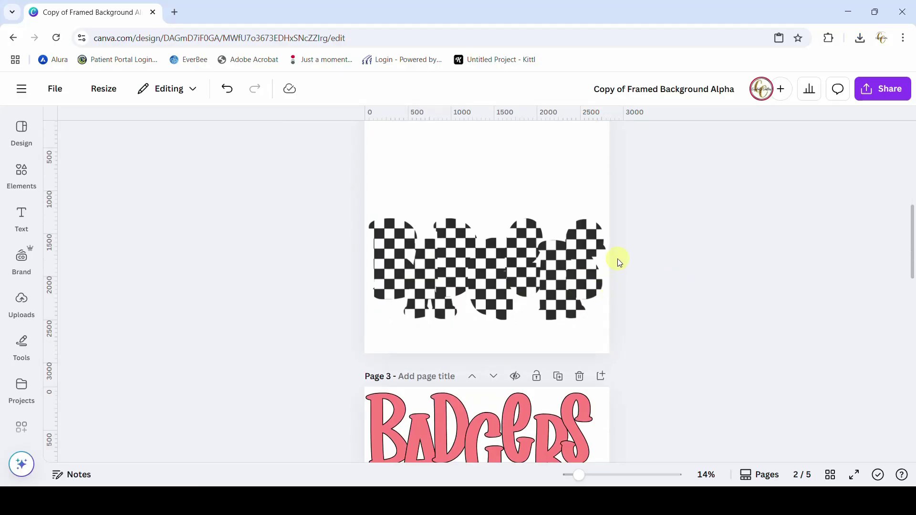
pyautogui.click(548, 286)
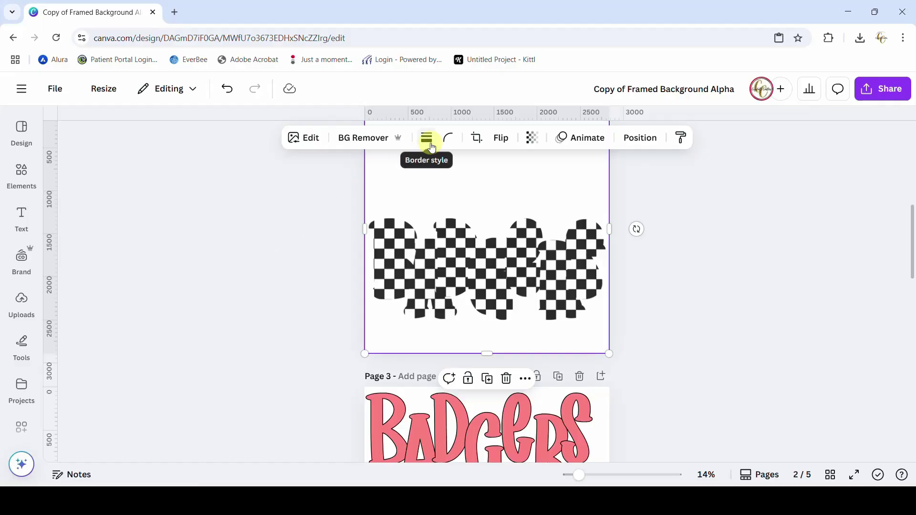
# Apply an Outline shadow to the checkered image at size 26.
pyautogui.click(296, 141)
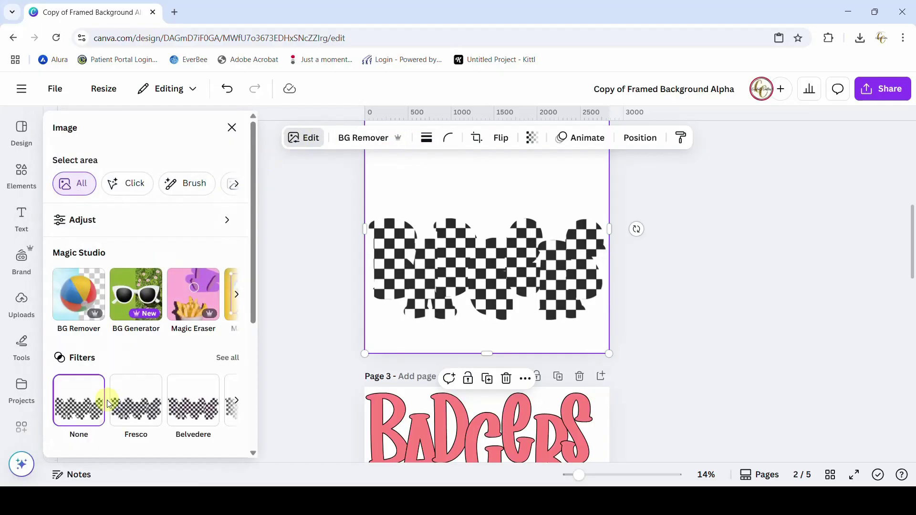
pyautogui.scroll(-2, 108, 403)
pyautogui.scroll(-2, 108, 403)
pyautogui.click(79, 334)
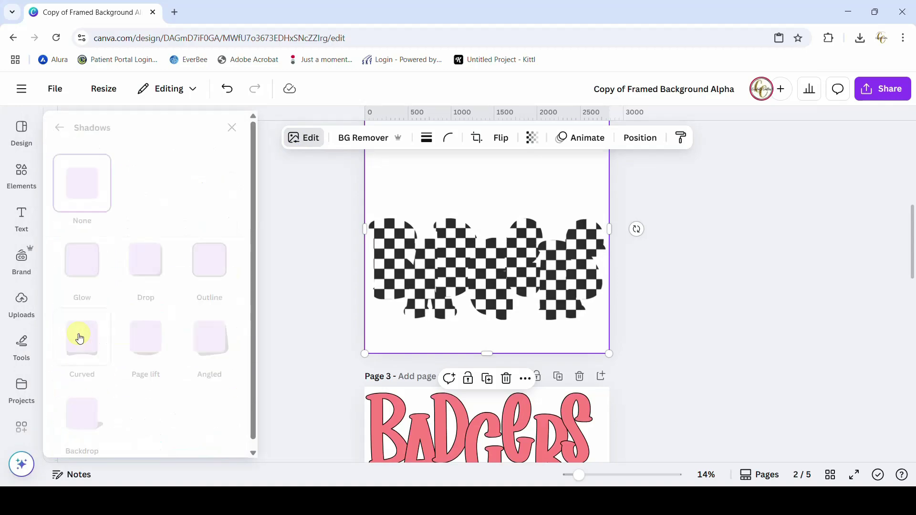
pyautogui.click(203, 261)
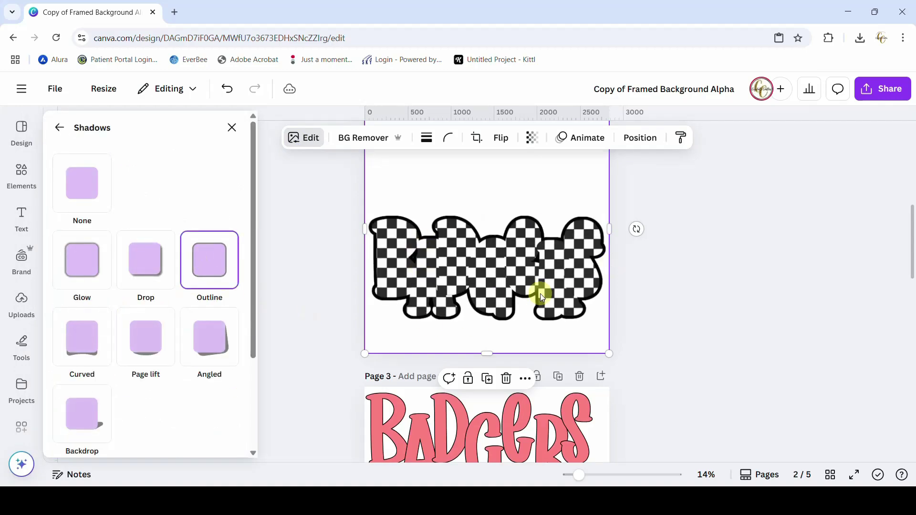
pyautogui.scroll(-3, 196, 368)
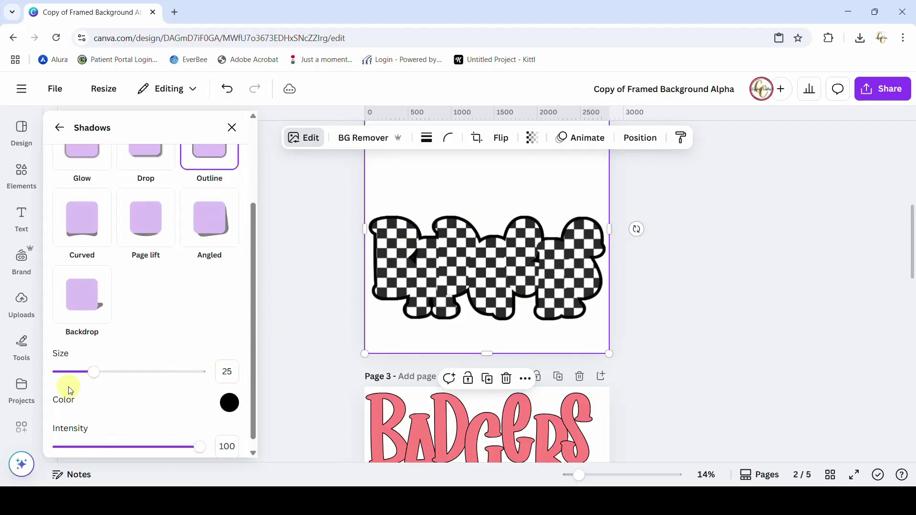
pyautogui.moveTo(96, 380)
pyautogui.mouseDown()
pyautogui.moveTo(125, 377)
pyautogui.moveTo(96, 384)
pyautogui.mouseUp()
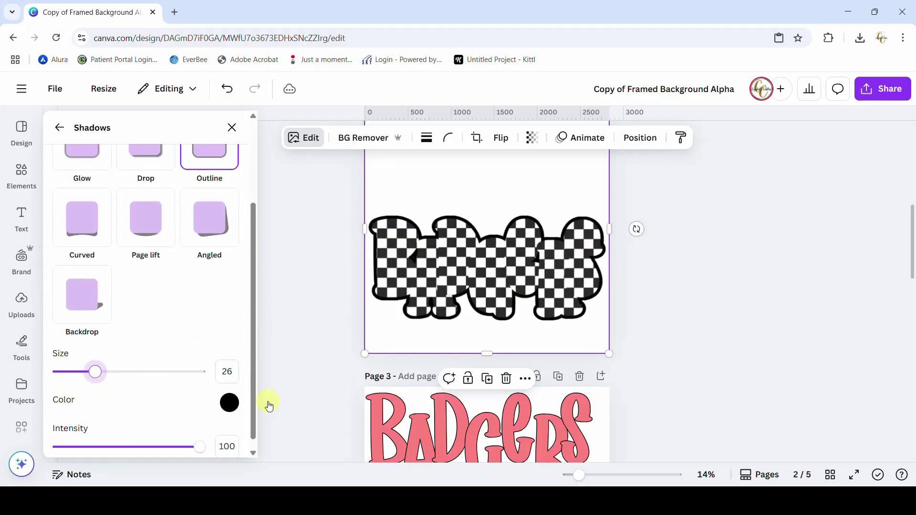
# Set the outline colour to pure black #000000.
pyautogui.click(229, 403)
pyautogui.moveTo(235, 353); pyautogui.dragTo(339, 347)
pyautogui.click(238, 334)
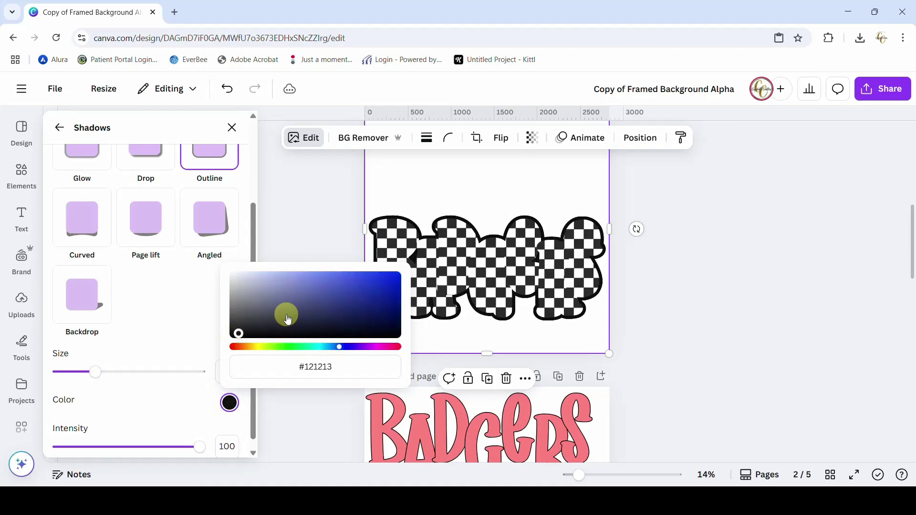
pyautogui.click(373, 281)
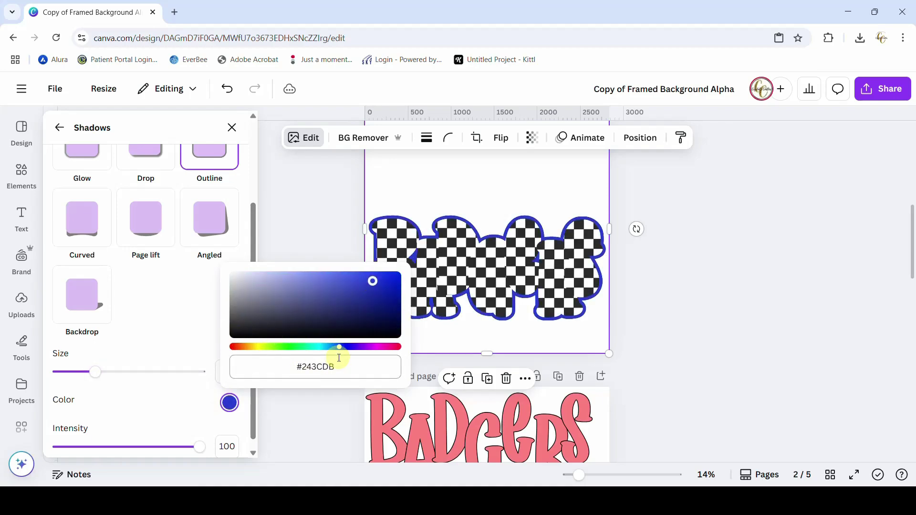
pyautogui.click(366, 286)
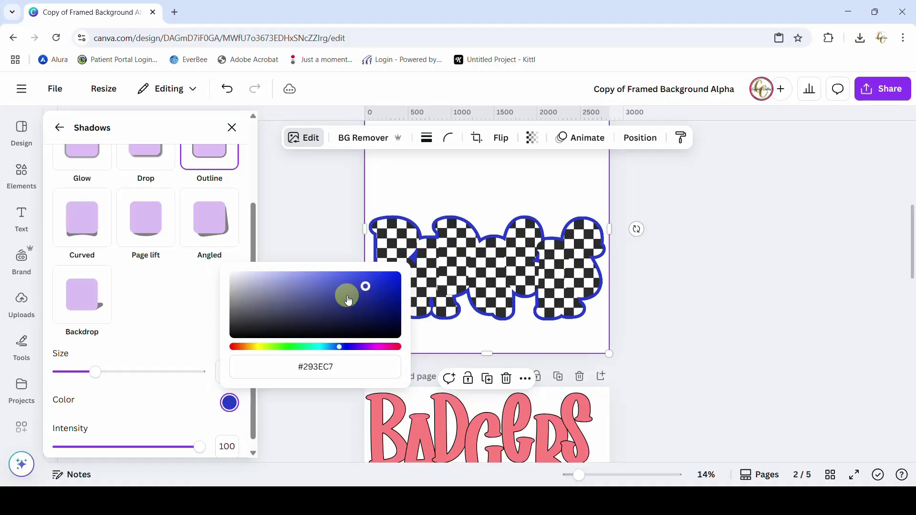
pyautogui.moveTo(348, 300); pyautogui.dragTo(216, 348)
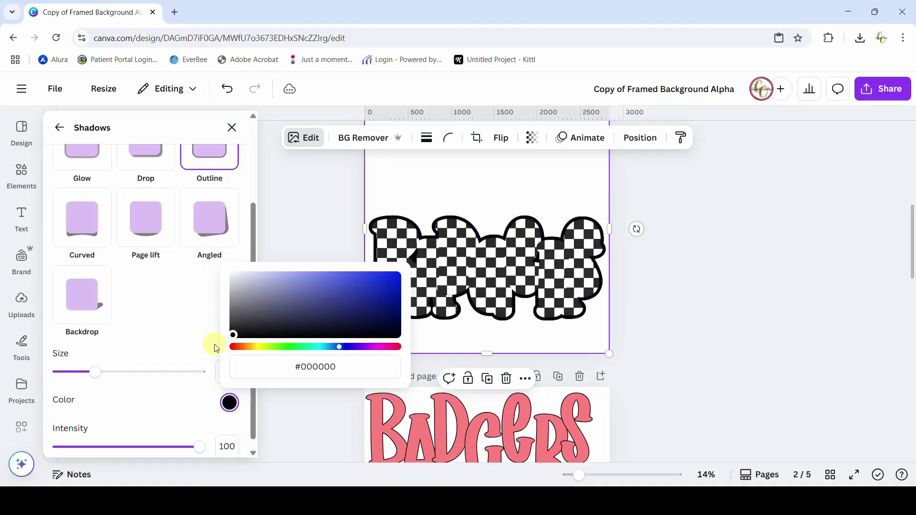
pyautogui.click(171, 415)
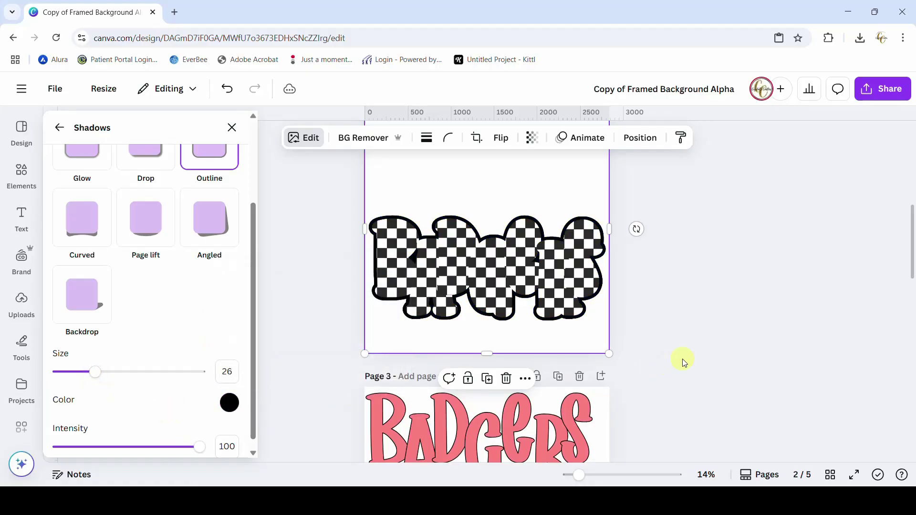
# Move the pink BADGERS from page 3 onto the checkered patch, aligned to the page centre.
pyautogui.click(231, 128)
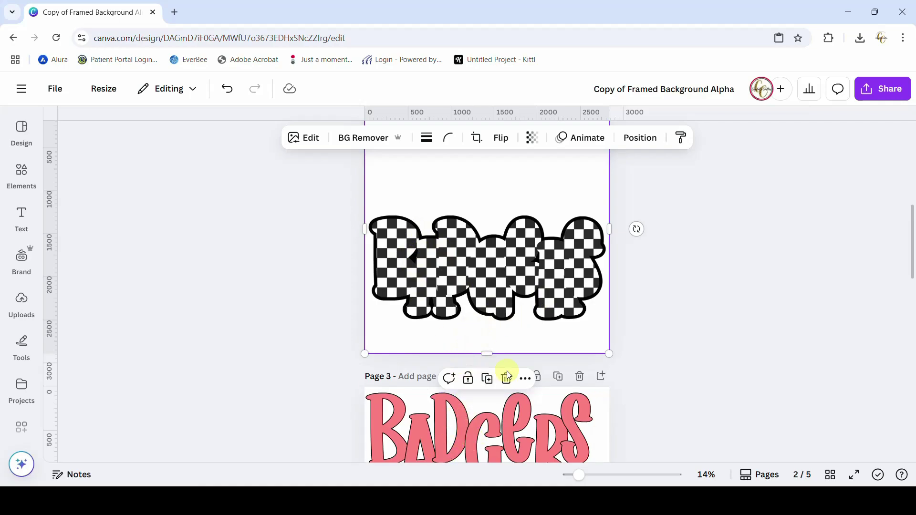
pyautogui.click(495, 427)
pyautogui.moveTo(584, 442); pyautogui.dragTo(587, 279)
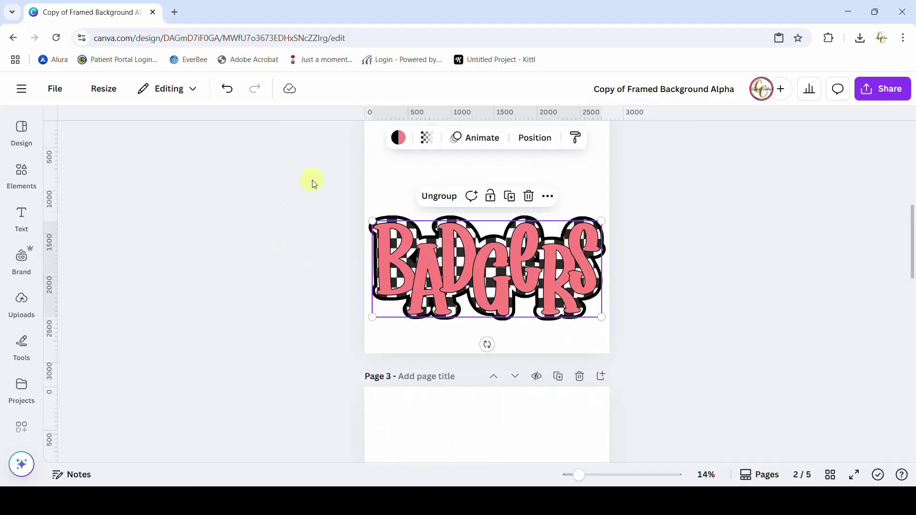
pyautogui.moveTo(436, 285); pyautogui.dragTo(437, 282)
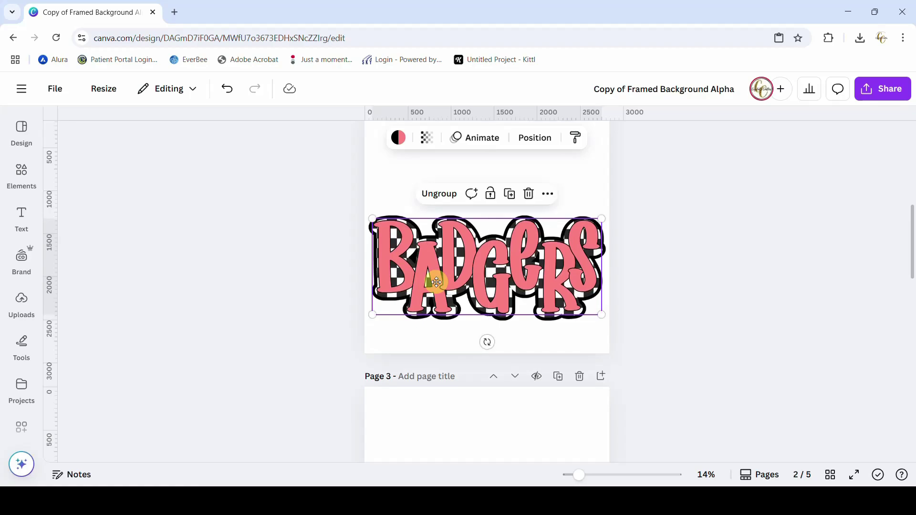
pyautogui.scroll(-3, 436, 282)
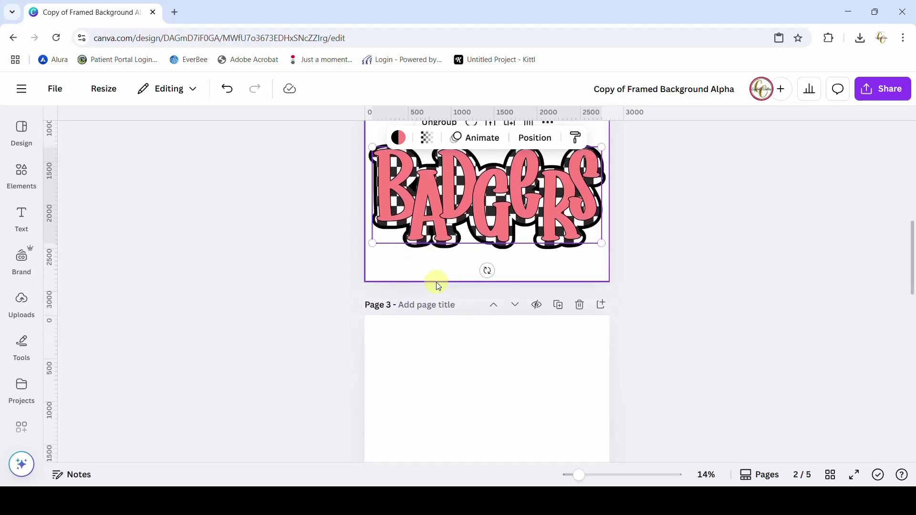
pyautogui.click(739, 294)
# Nudge BADGERS so it sits centred over the black-outlined patch.
pyautogui.scroll(2, 739, 295)
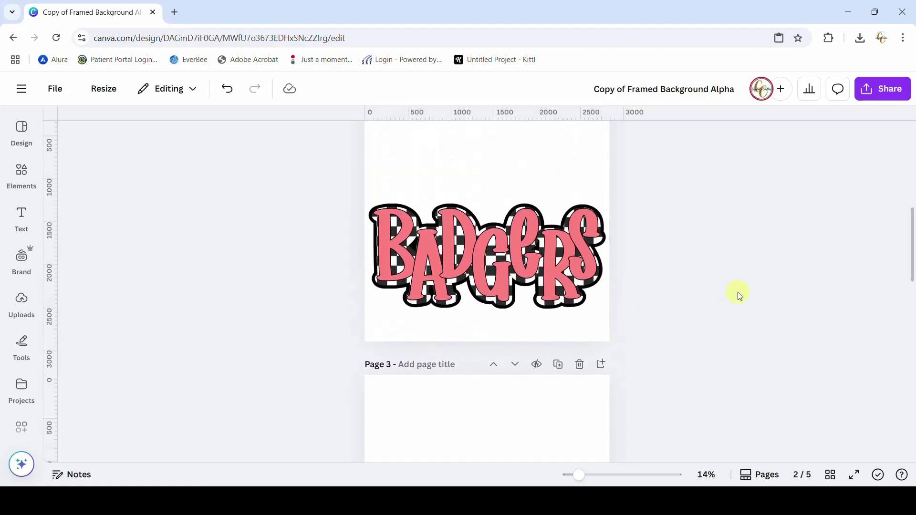
pyautogui.click(552, 256)
pyautogui.scroll(-3, 552, 256)
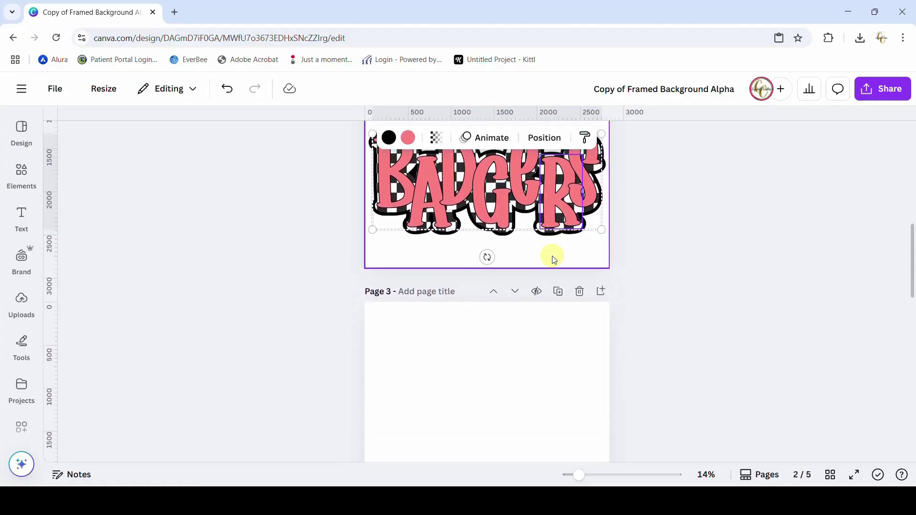
pyautogui.scroll(-10, 553, 257)
pyautogui.scroll(15, 553, 257)
pyautogui.scroll(-2, 459, 270)
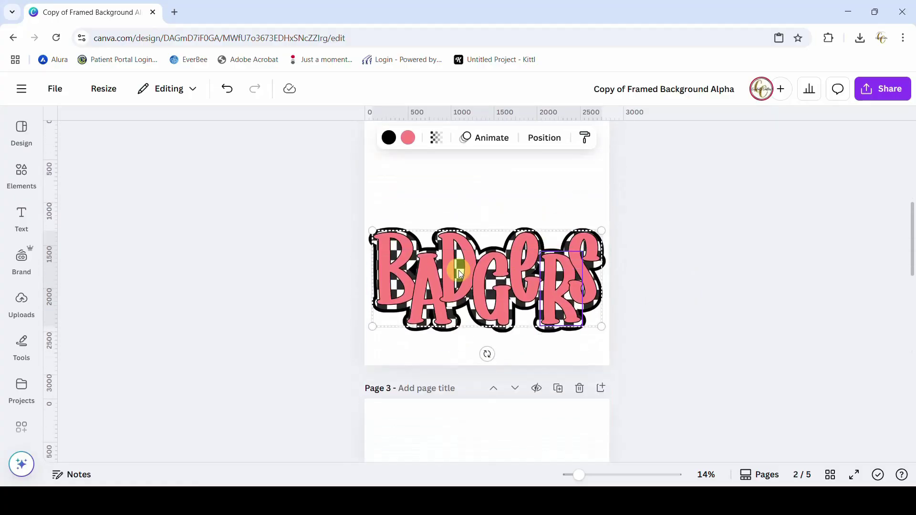
pyautogui.moveTo(448, 264); pyautogui.dragTo(594, 291)
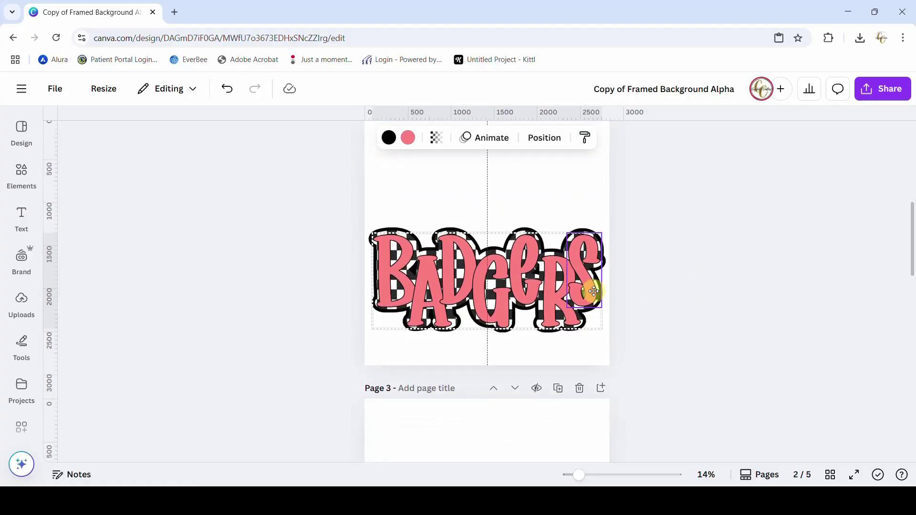
pyautogui.click(687, 300)
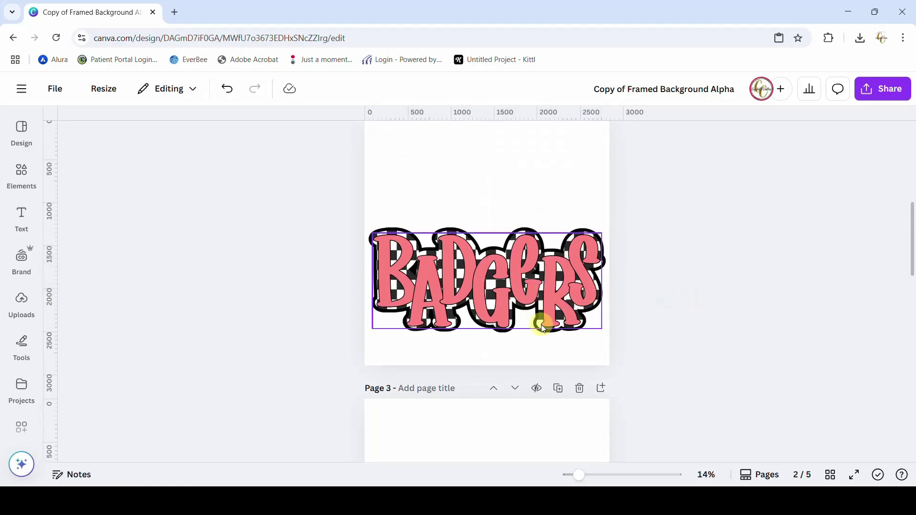
# Nudge the checkered image slightly into alignment beneath the letters.
pyautogui.click(583, 227)
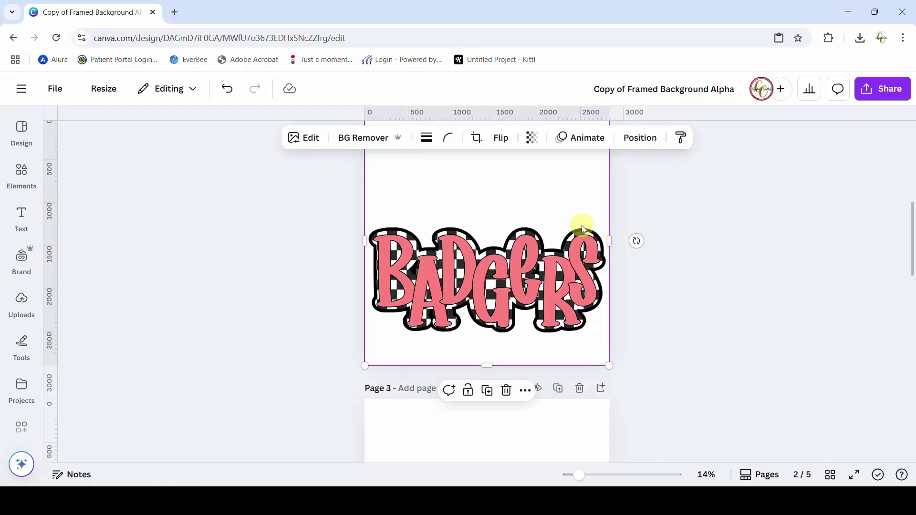
pyautogui.moveTo(582, 226); pyautogui.dragTo(583, 225)
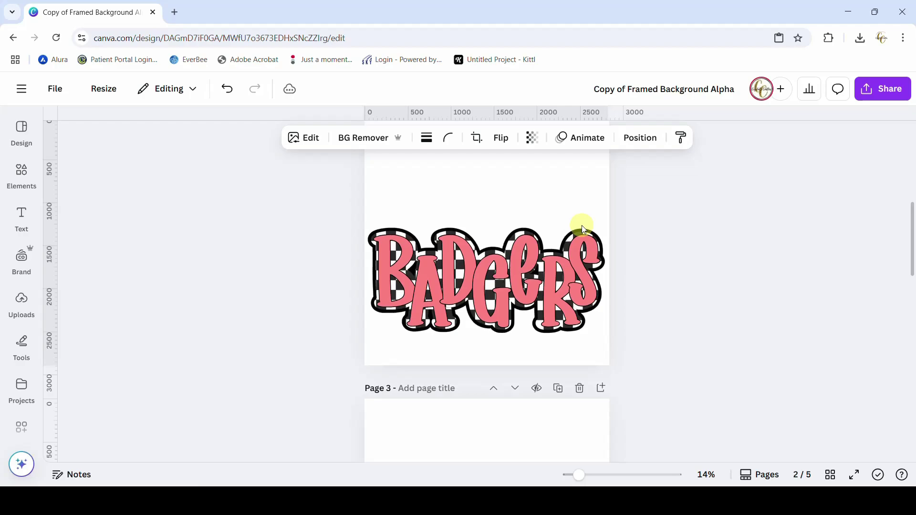
pyautogui.click(667, 302)
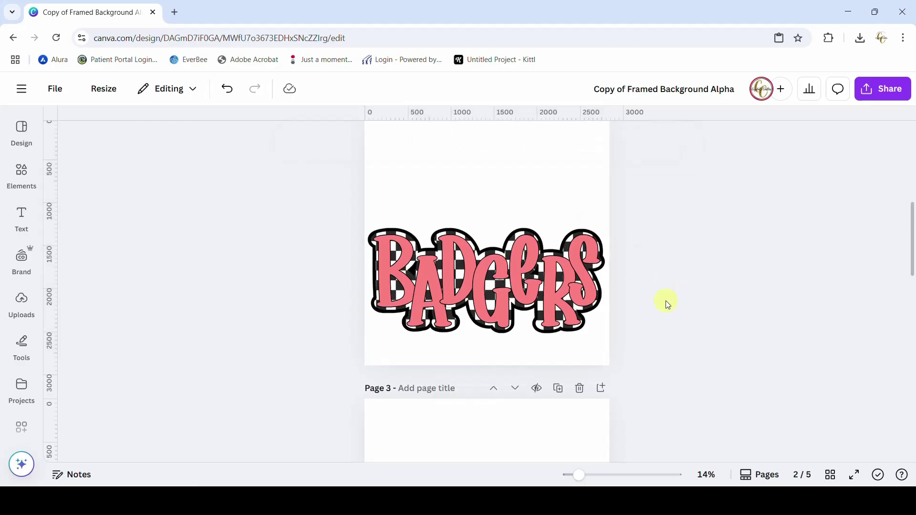
# Colour the B and D of BADGERS blue and the A and G white.
pyautogui.click(395, 278)
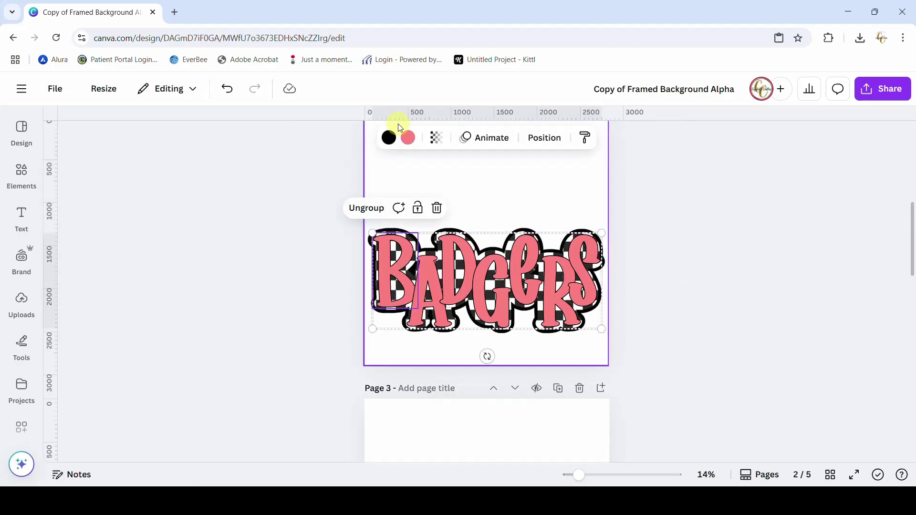
pyautogui.click(408, 137)
pyautogui.click(130, 217)
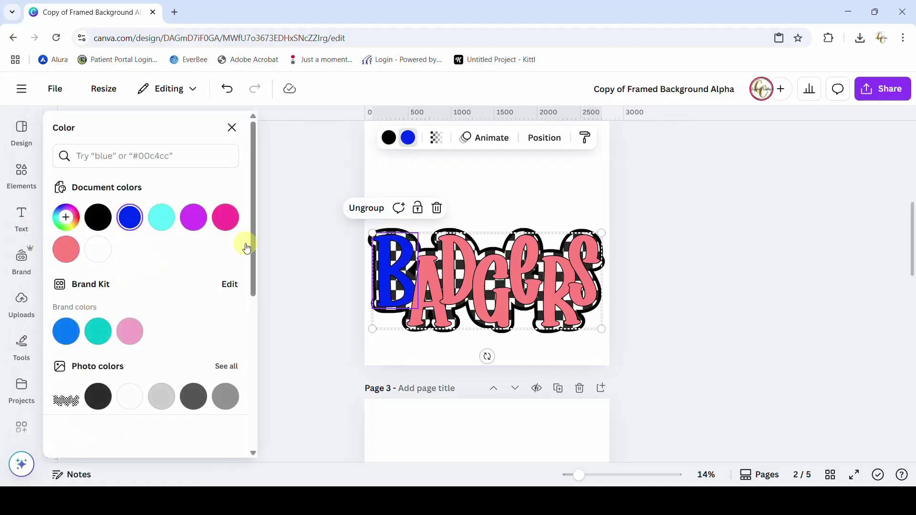
pyautogui.click(439, 321)
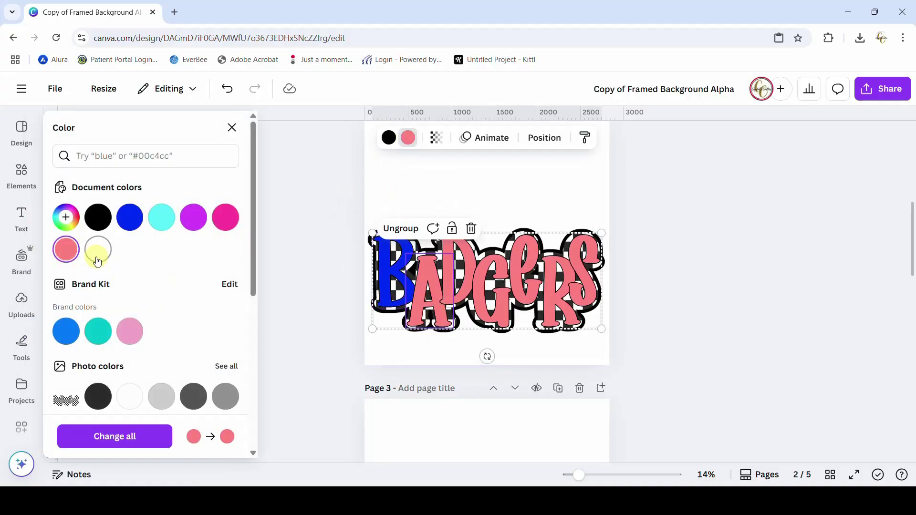
pyautogui.click(98, 249)
pyautogui.click(467, 297)
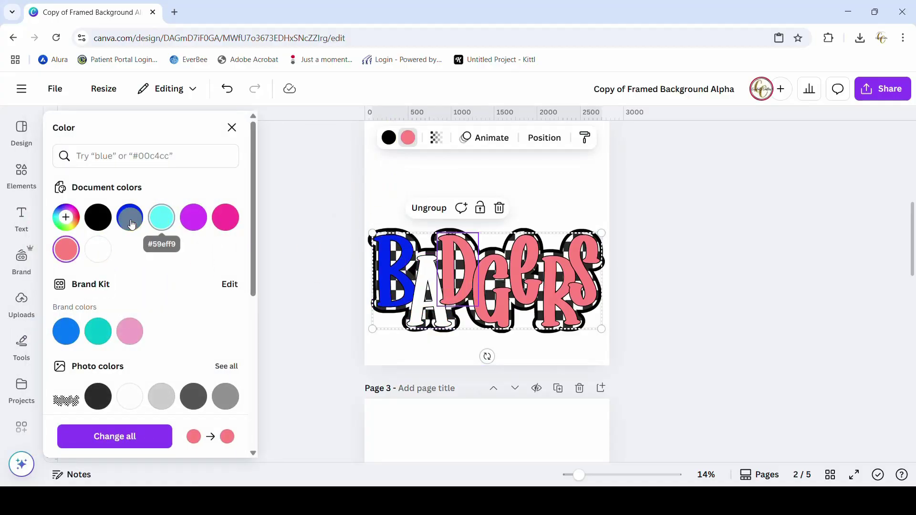
pyautogui.click(130, 217)
pyautogui.click(503, 321)
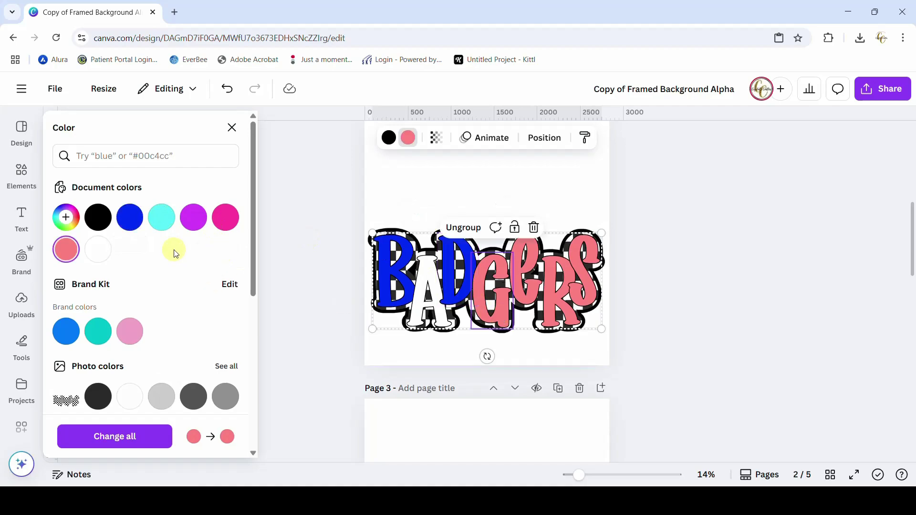
pyautogui.click(98, 249)
# Make the E and S blue and the R white, then select the background image.
pyautogui.click(523, 267)
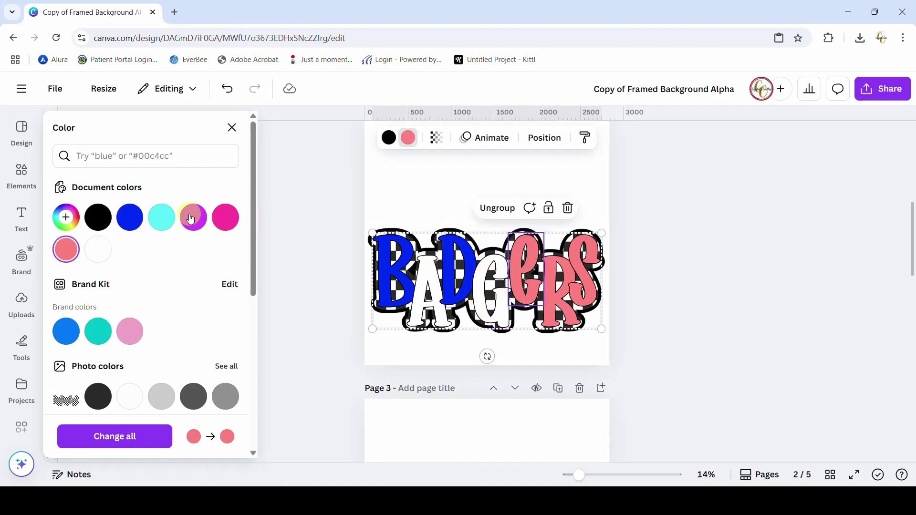
pyautogui.click(130, 217)
pyautogui.click(571, 323)
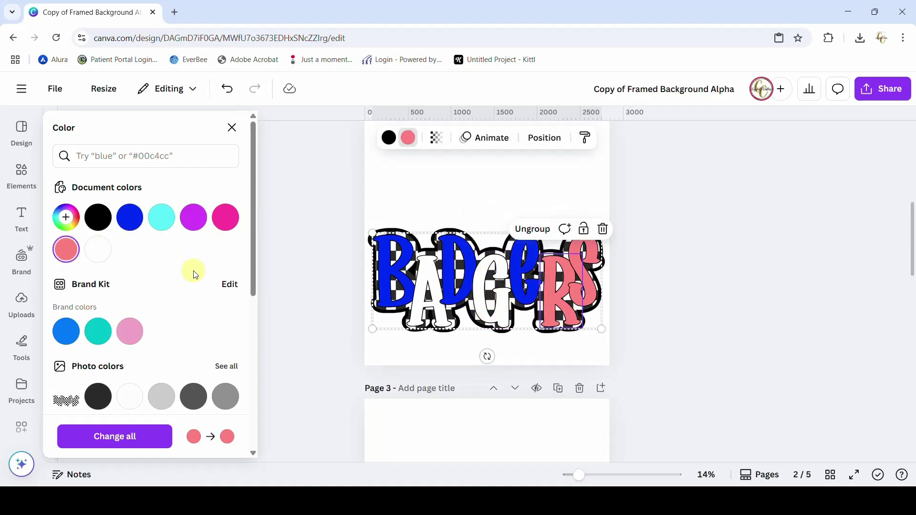
pyautogui.click(97, 249)
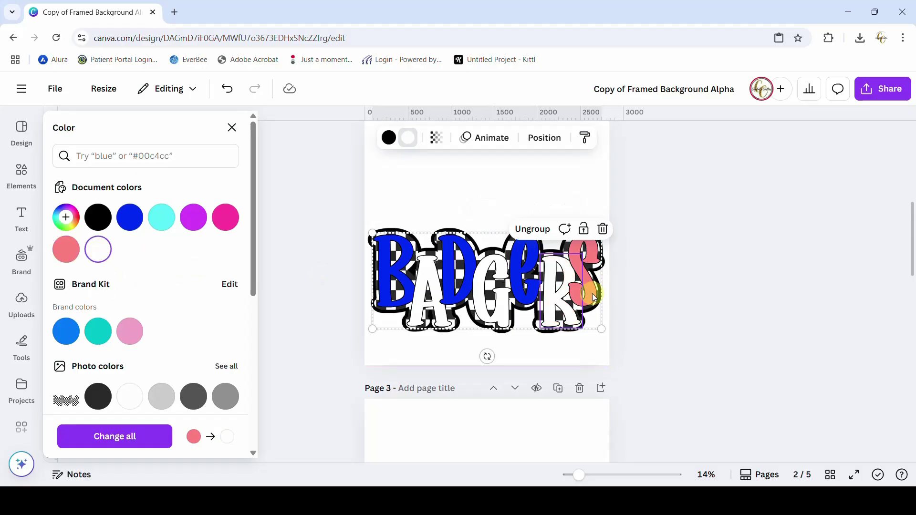
pyautogui.click(592, 293)
pyautogui.click(130, 217)
pyautogui.press('Escape')
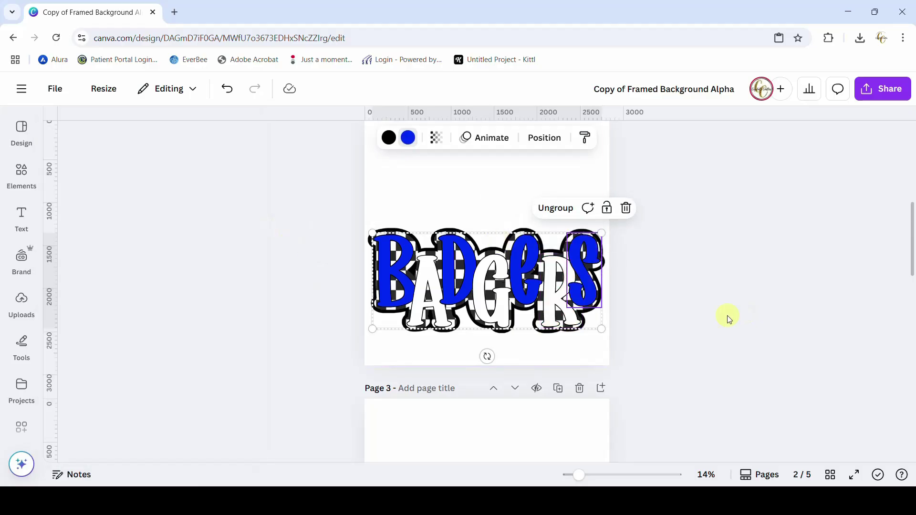
pyautogui.click(727, 316)
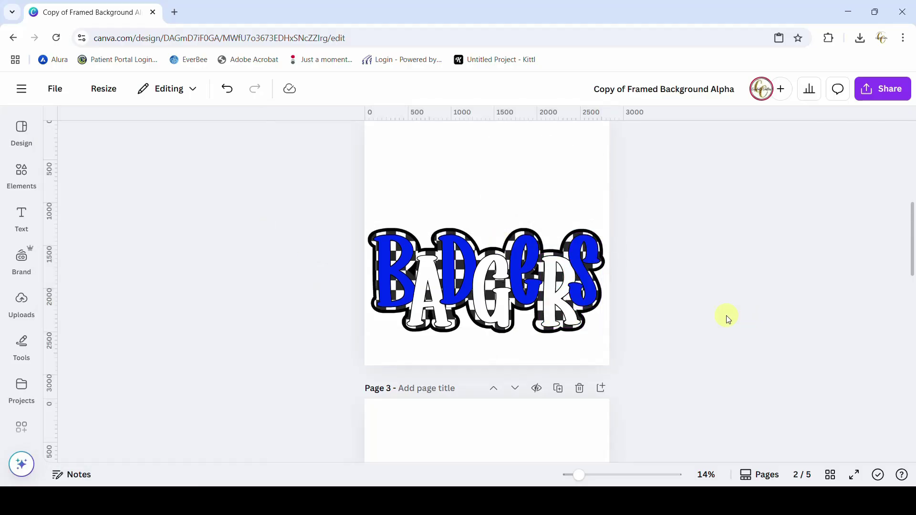
pyautogui.click(507, 197)
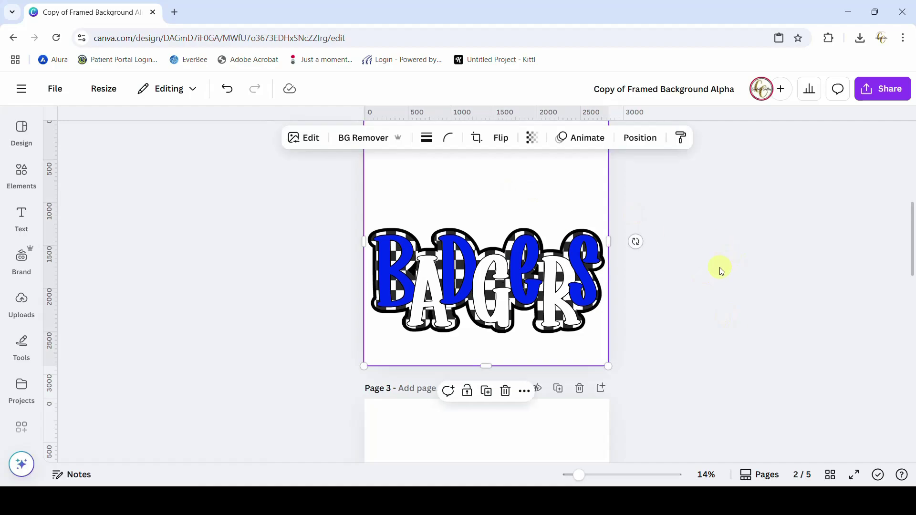
# Shrink the page-sized background image from its top edge.
pyautogui.scroll(3, 716, 270)
pyautogui.moveTo(489, 245); pyautogui.dragTo(487, 284)
pyautogui.scroll(-4, 504, 322)
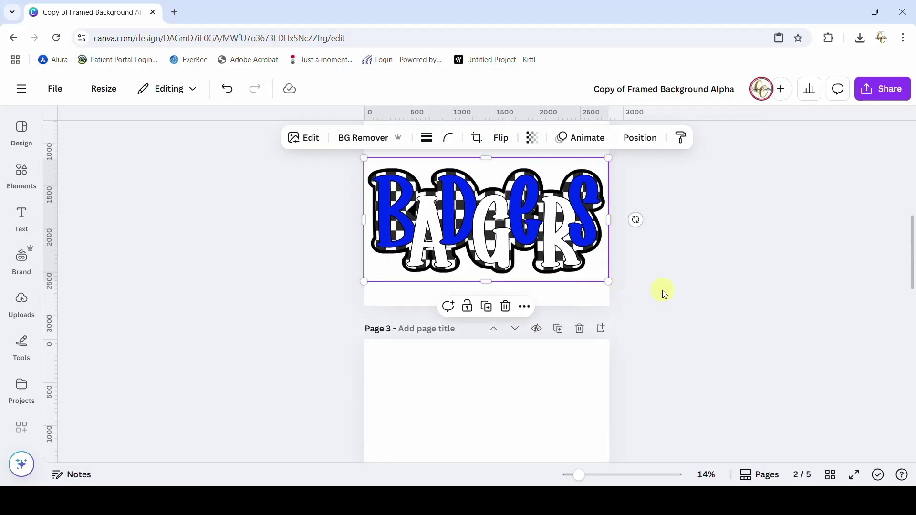
pyautogui.click(692, 293)
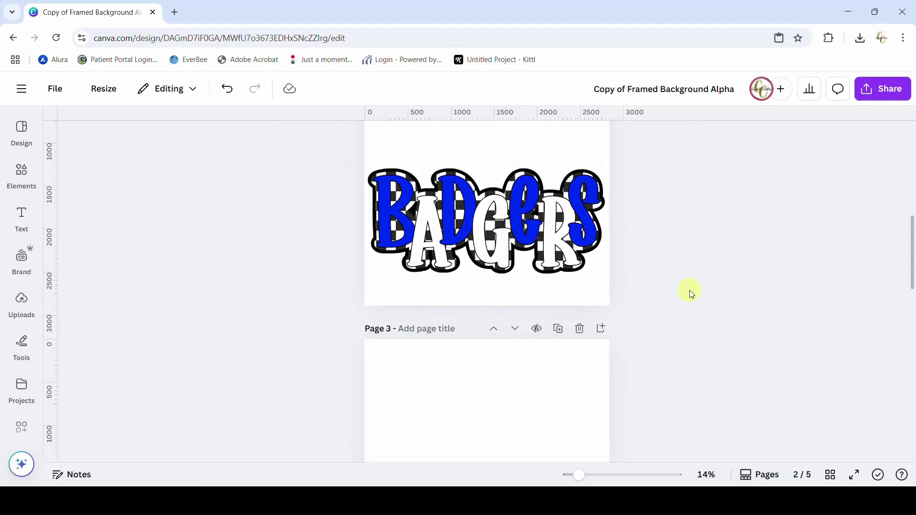
pyautogui.scroll(5, 692, 294)
pyautogui.scroll(-15, 689, 291)
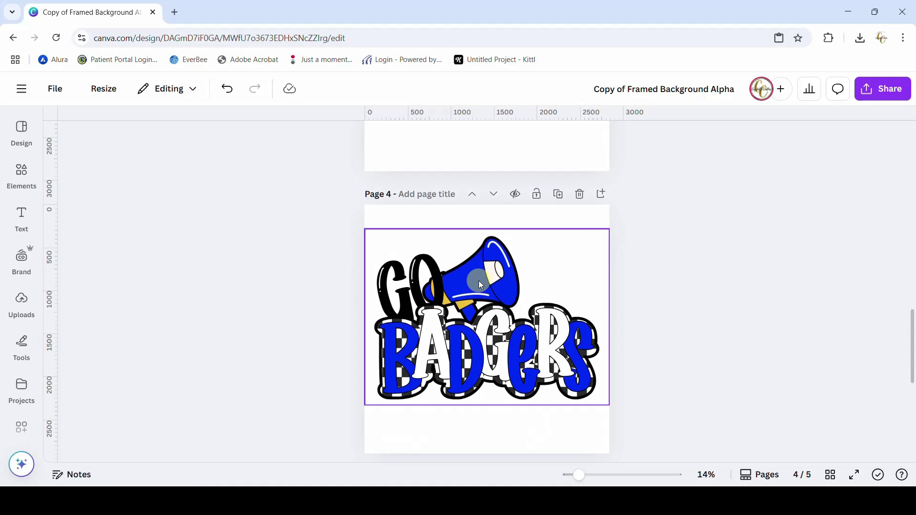
pyautogui.scroll(10, 547, 315)
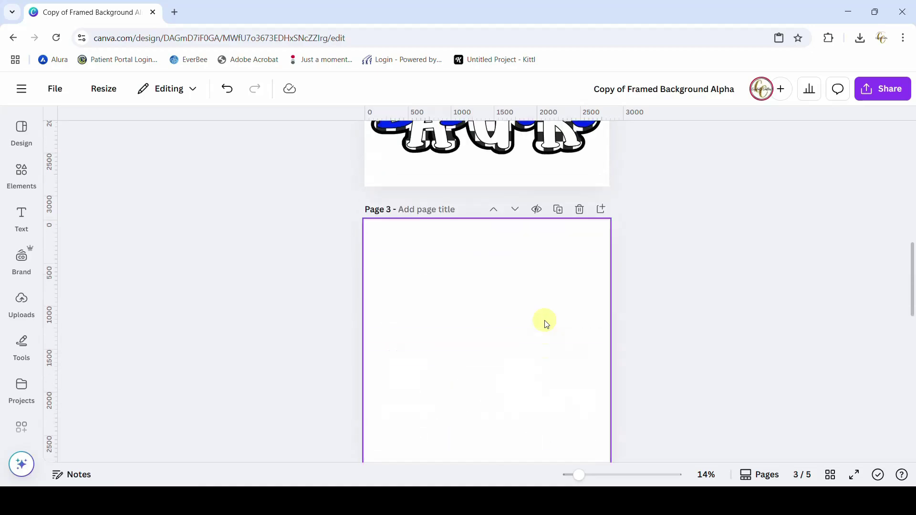
pyautogui.scroll(-6, 745, 342)
pyautogui.scroll(5, 746, 342)
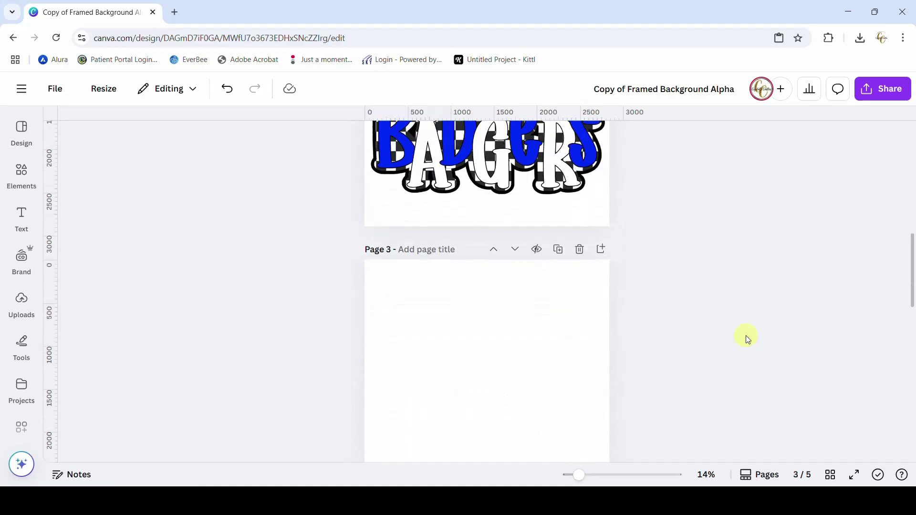
# Delete the empty page 3 and the BADGERS page.
pyautogui.click(579, 270)
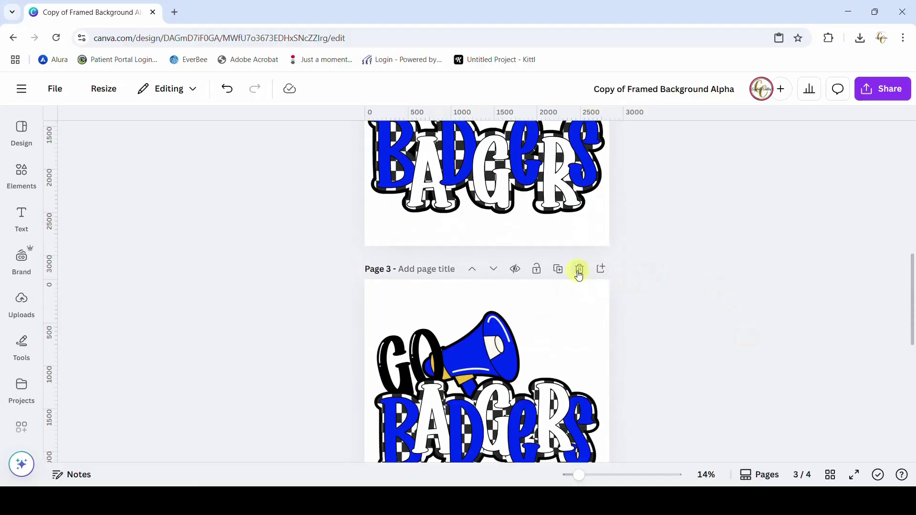
pyautogui.scroll(3, 579, 268)
pyautogui.scroll(3, 581, 210)
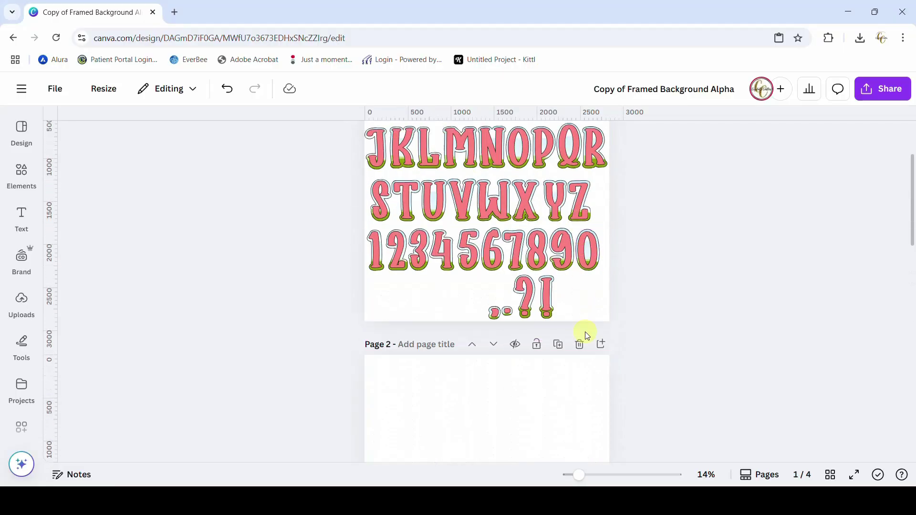
pyautogui.click(579, 344)
pyautogui.scroll(-7, 687, 337)
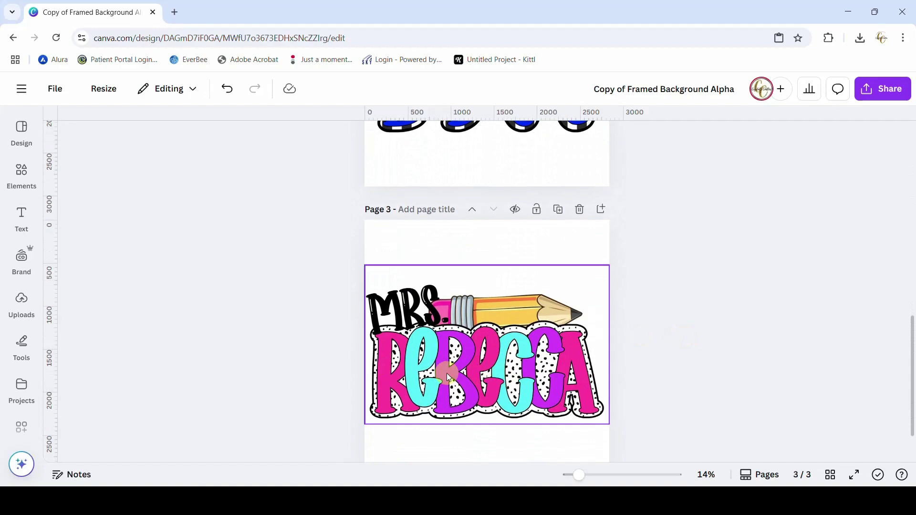
pyautogui.scroll(4, 447, 374)
pyautogui.scroll(-3, 447, 373)
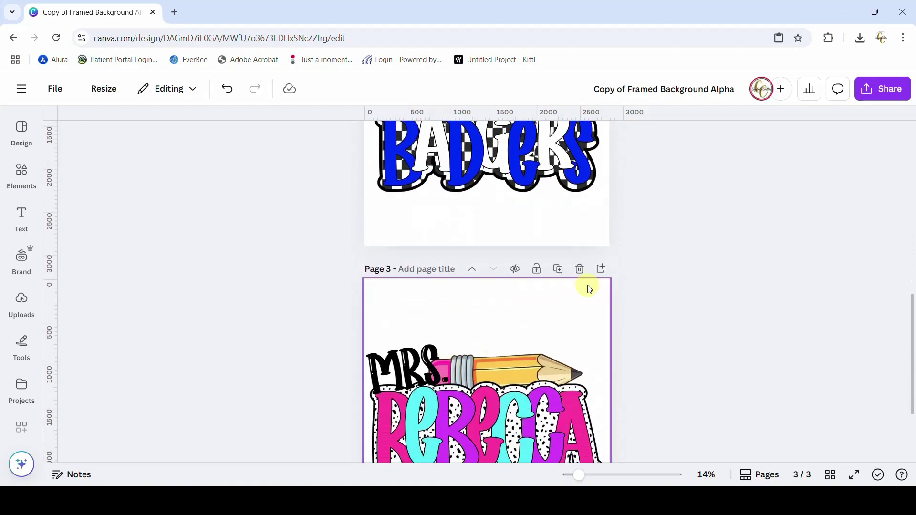
# Add a blank page and move it up to second place, after the alphabet page.
pyautogui.click(601, 270)
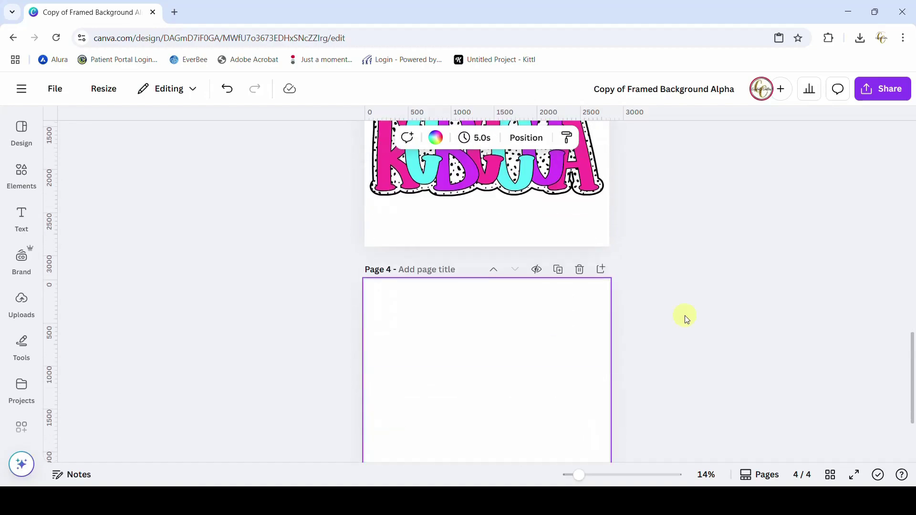
pyautogui.click(494, 271)
pyautogui.click(494, 270)
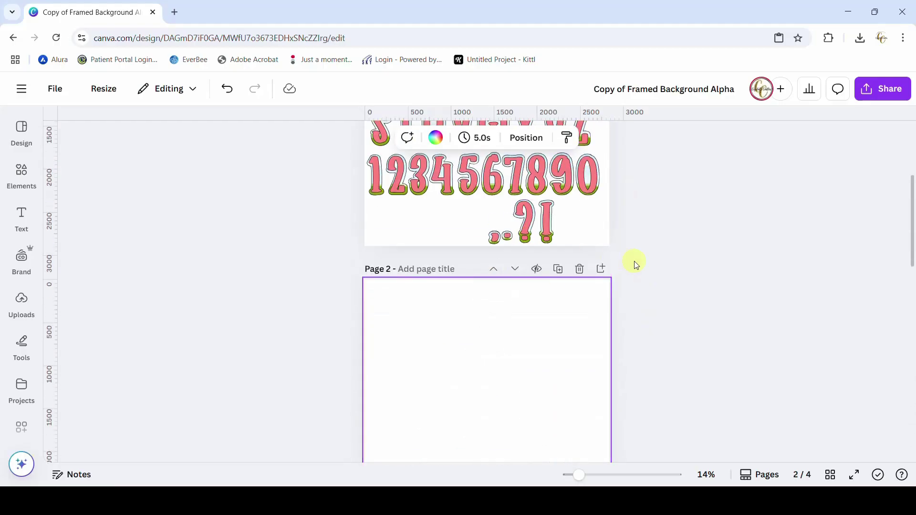
pyautogui.scroll(-10, 634, 262)
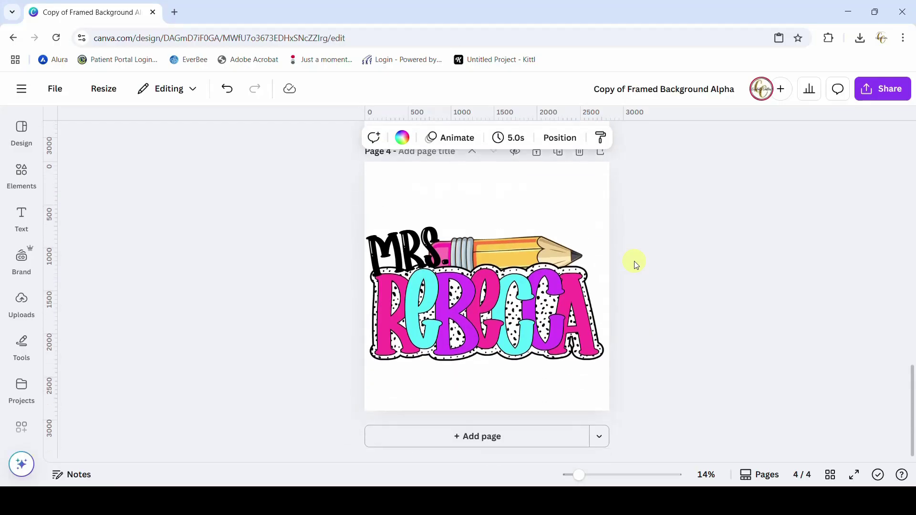
pyautogui.scroll(10, 634, 261)
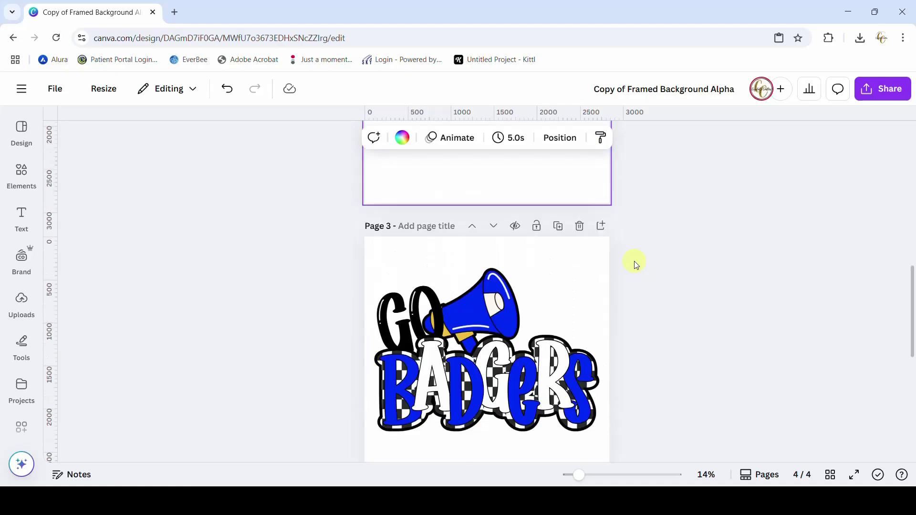
pyautogui.scroll(5, 635, 262)
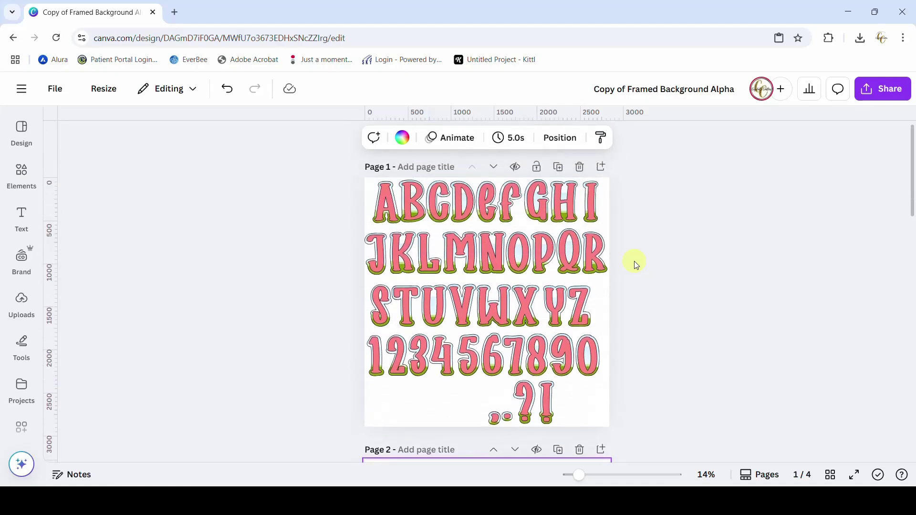
# Copy the letter S from the alphabet page and paste it onto blank page 2.
pyautogui.click(389, 315)
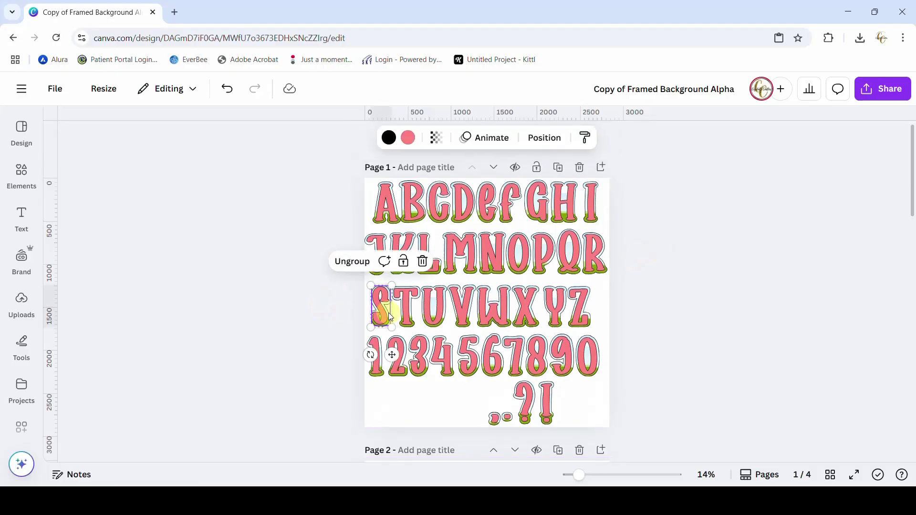
pyautogui.rightClick(389, 315)
pyautogui.click(411, 196)
pyautogui.scroll(-5, 428, 340)
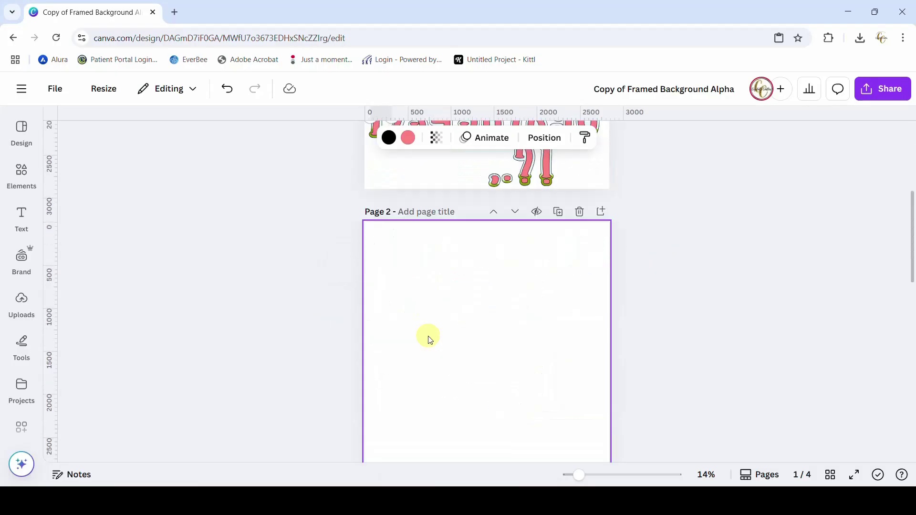
pyautogui.rightClick(428, 339)
pyautogui.click(473, 326)
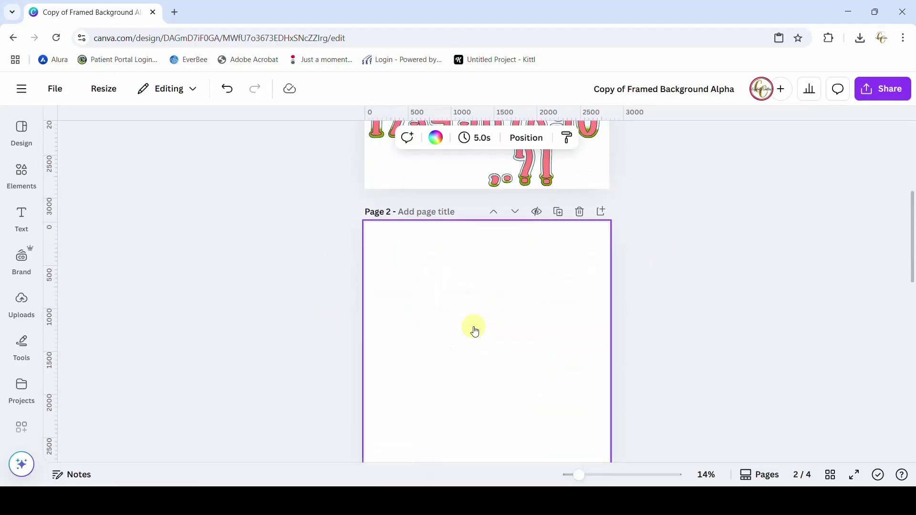
pyautogui.scroll(-3, 429, 292)
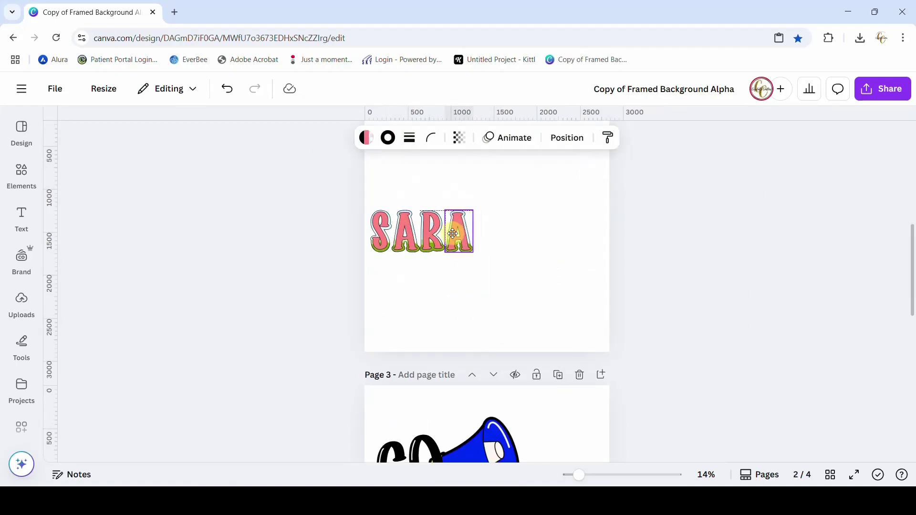
pyautogui.moveTo(579, 478); pyautogui.dragTo(591, 476)
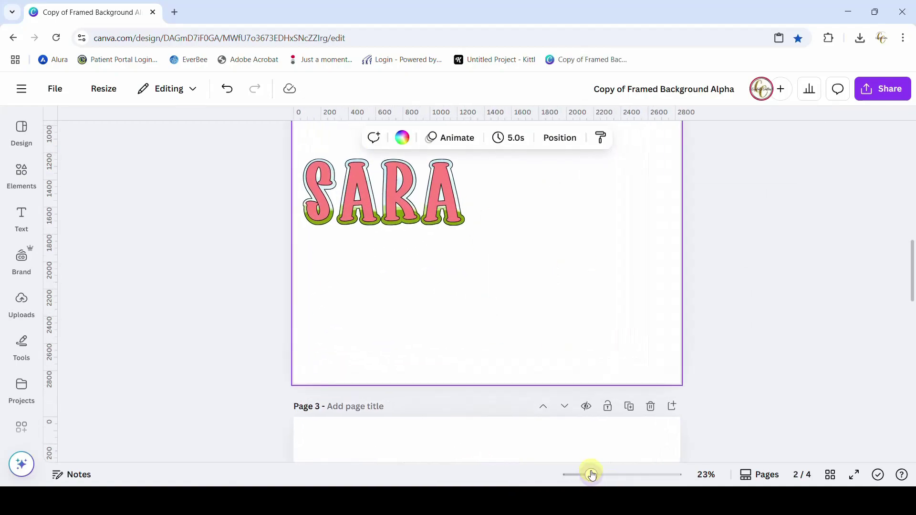
# Enlarge the four SARA letters and pull the A, R and last A toward the S.
pyautogui.moveTo(266, 255); pyautogui.dragTo(519, 153)
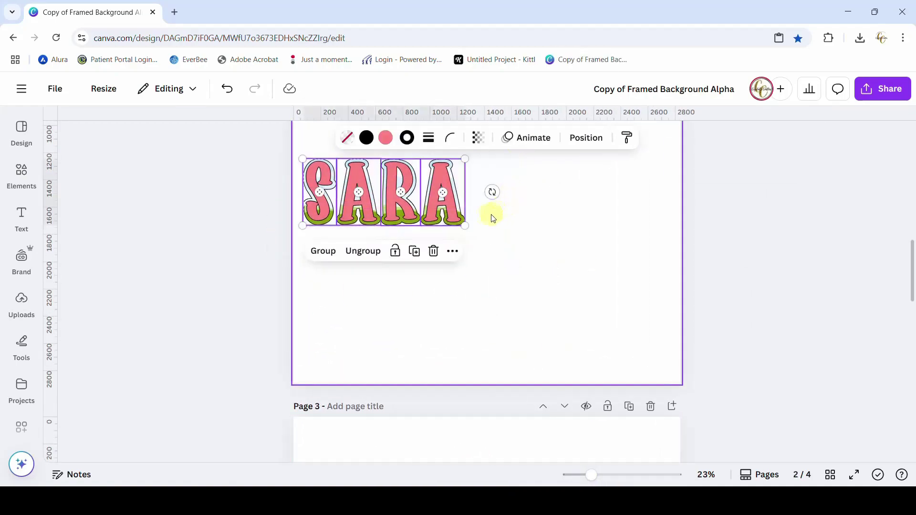
pyautogui.moveTo(466, 222); pyautogui.dragTo(648, 309)
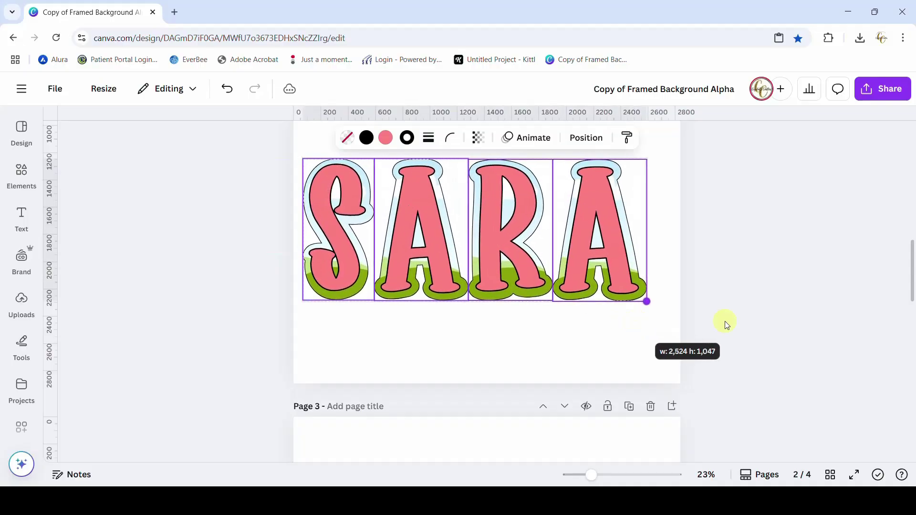
pyautogui.click(741, 277)
pyautogui.moveTo(432, 265); pyautogui.dragTo(410, 258)
pyautogui.moveTo(480, 256); pyautogui.dragTo(433, 258)
pyautogui.moveTo(578, 268); pyautogui.dragTo(497, 263)
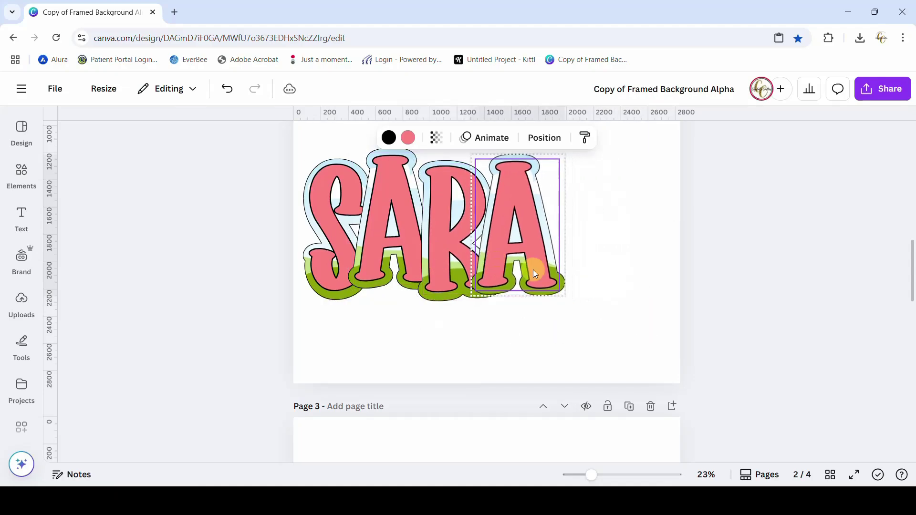
pyautogui.click(608, 287)
# Re-space S, A, R and A evenly side by side, then select all four.
pyautogui.scroll(2, 607, 286)
pyautogui.moveTo(542, 312); pyautogui.dragTo(593, 311)
pyautogui.moveTo(460, 319); pyautogui.dragTo(485, 321)
pyautogui.click(414, 322)
pyautogui.moveTo(413, 322); pyautogui.dragTo(420, 331)
pyautogui.moveTo(357, 331); pyautogui.dragTo(333, 332)
pyautogui.moveTo(588, 334); pyautogui.dragTo(620, 339)
pyautogui.moveTo(527, 341); pyautogui.dragTo(558, 343)
pyautogui.click(434, 339)
pyautogui.moveTo(434, 340); pyautogui.dragTo(481, 346)
pyautogui.moveTo(338, 340); pyautogui.dragTo(375, 340)
pyautogui.click(317, 172)
pyautogui.moveTo(316, 165); pyautogui.dragTo(706, 417)
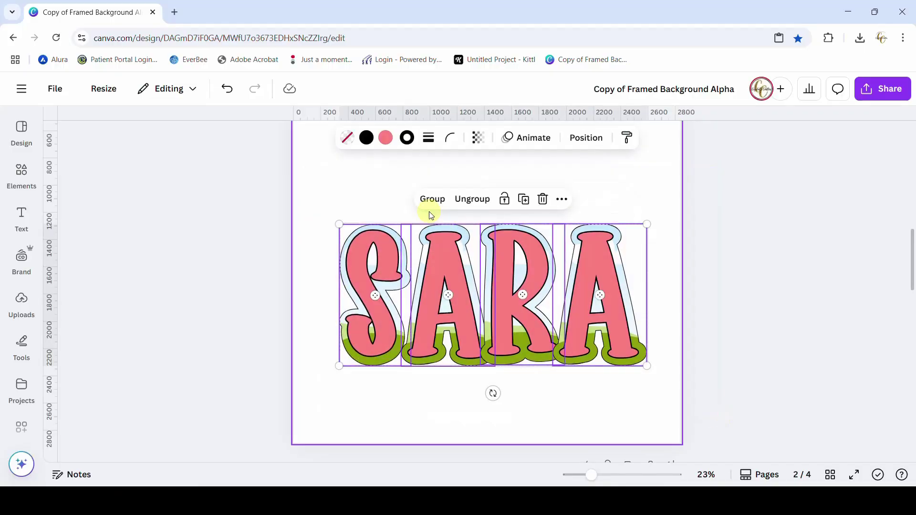
# Ungroup the letters and move the four pink SARA letters to the top of the page.
pyautogui.click(469, 205)
pyautogui.click(737, 276)
pyautogui.click(373, 267)
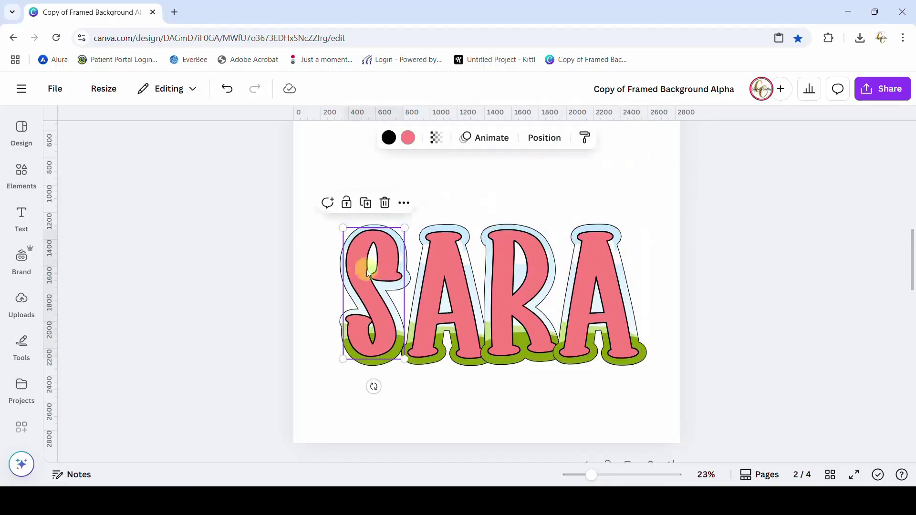
pyautogui.keyDown('shift'); pyautogui.click(445, 273); pyautogui.keyUp('shift')
pyautogui.keyDown('shift'); pyautogui.click(497, 280); pyautogui.keyUp('shift')
pyautogui.keyDown('shift'); pyautogui.click(581, 317); pyautogui.keyUp('shift')
pyautogui.moveTo(580, 317); pyautogui.dragTo(584, 152)
# Drop the uploaded dalmatian-spot image into the S, A, R and A letter frames.
pyautogui.click(19, 180)
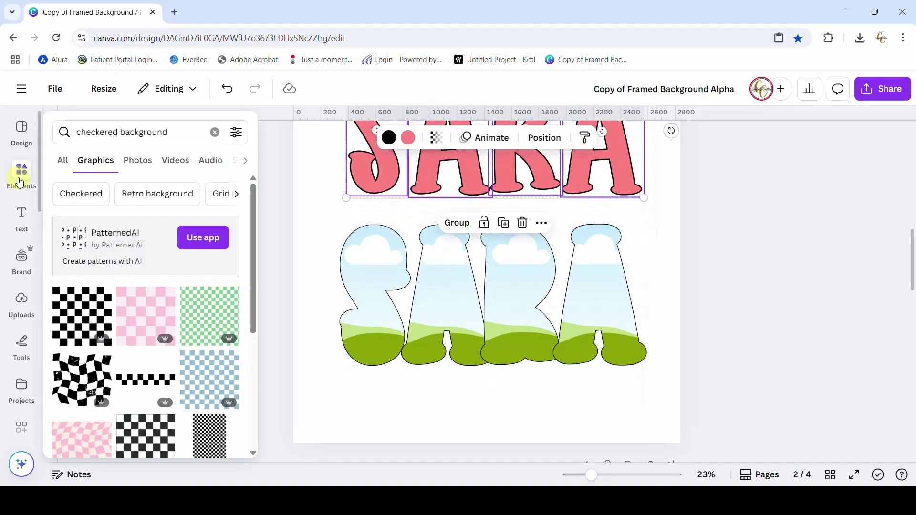
pyautogui.click(21, 299)
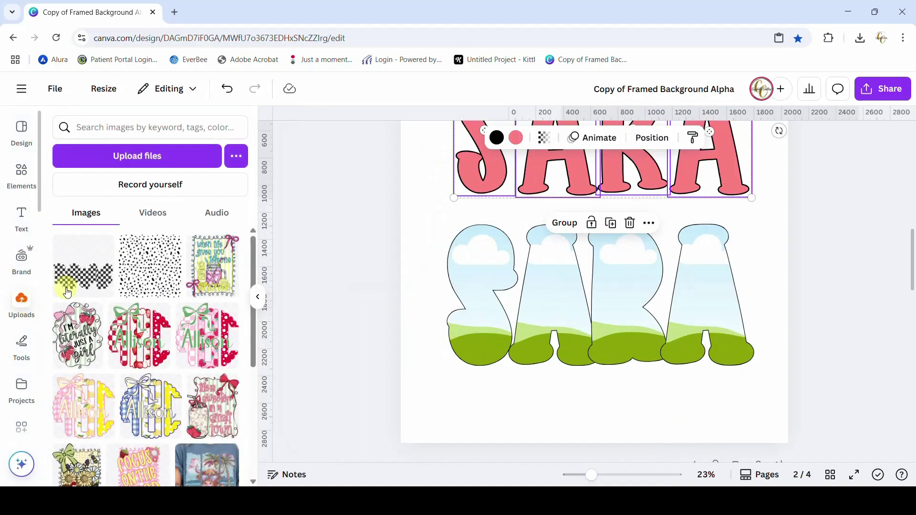
pyautogui.moveTo(143, 274); pyautogui.dragTo(470, 325)
pyautogui.moveTo(144, 267); pyautogui.dragTo(558, 315)
pyautogui.moveTo(163, 280); pyautogui.dragTo(620, 299)
pyautogui.moveTo(455, 312); pyautogui.dragTo(712, 311)
pyautogui.click(814, 336)
# Set the spotted letters' border weight to 11 and shift them slightly right.
pyautogui.moveTo(813, 336); pyautogui.dragTo(827, 204)
pyautogui.click(500, 138)
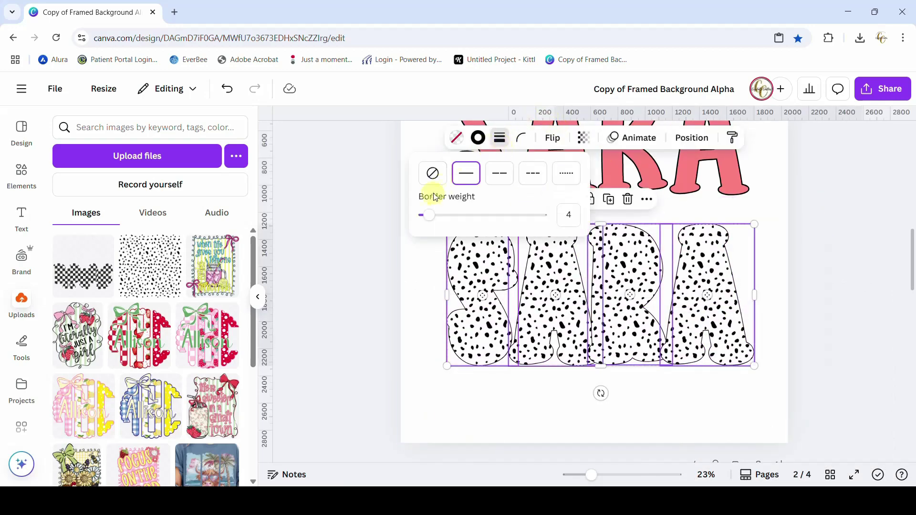
pyautogui.moveTo(428, 219); pyautogui.dragTo(437, 217)
pyautogui.click(783, 328)
pyautogui.moveTo(715, 329); pyautogui.dragTo(755, 333)
pyautogui.click(860, 329)
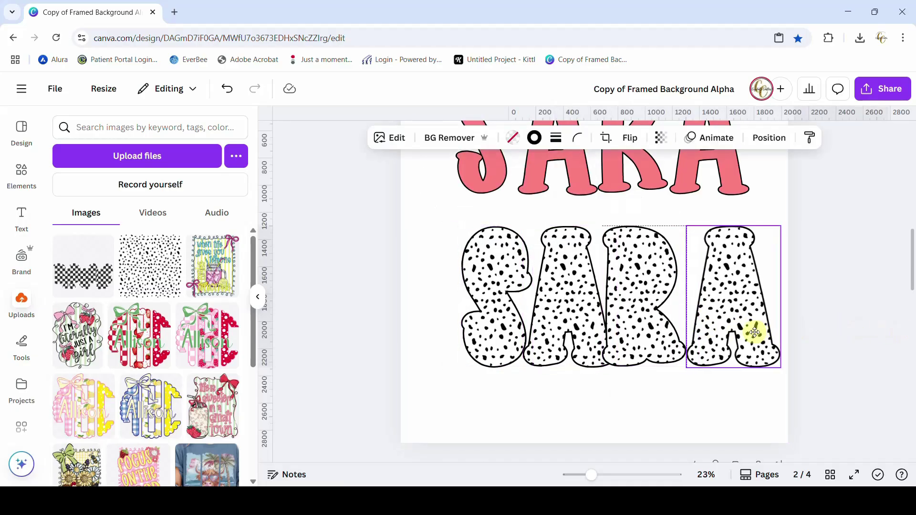
# Nudge the spotted S, A, R and A into position, the last A at the page edge.
pyautogui.moveTo(517, 348); pyautogui.dragTo(487, 348)
pyautogui.moveTo(556, 348); pyautogui.dragTo(546, 344)
pyautogui.click(636, 347)
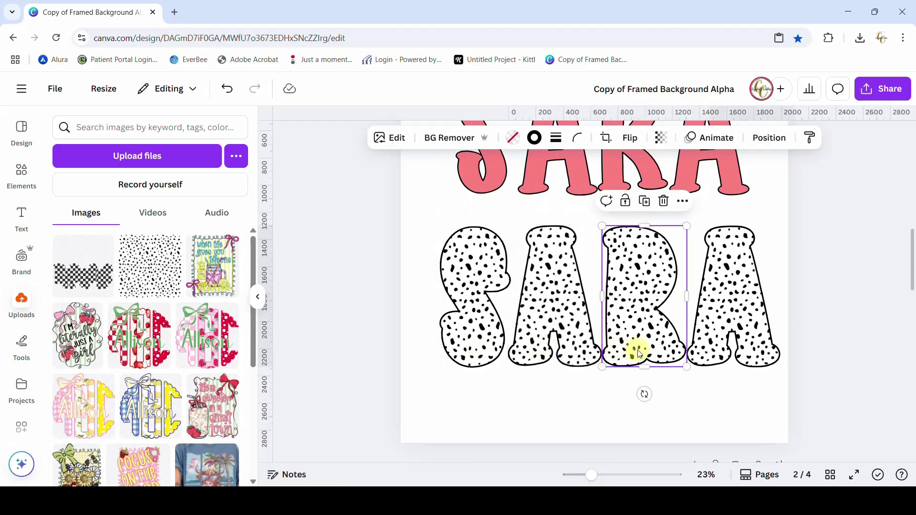
pyautogui.moveTo(637, 348); pyautogui.dragTo(641, 350)
pyautogui.click(722, 353)
pyautogui.moveTo(722, 353); pyautogui.dragTo(732, 358)
# Lay each pink letter over its spotted twin, pulling the last A left to overlap the R.
pyautogui.moveTo(482, 188); pyautogui.dragTo(479, 347)
pyautogui.moveTo(522, 188); pyautogui.dragTo(527, 348)
pyautogui.moveTo(614, 180); pyautogui.dragTo(628, 348)
pyautogui.moveTo(743, 190); pyautogui.dragTo(765, 344)
pyautogui.click(739, 310)
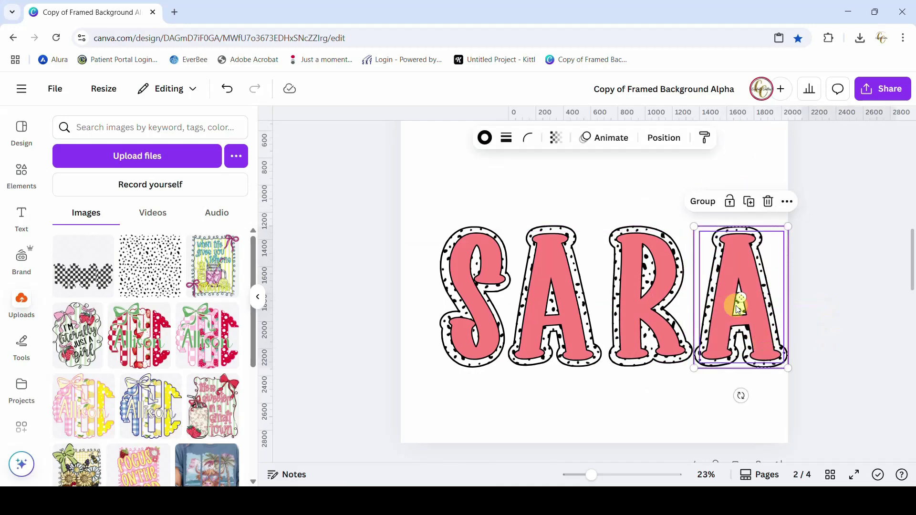
pyautogui.moveTo(761, 322); pyautogui.dragTo(686, 322)
# Select all the letters with Ctrl+A, then close the Uploads side panel.
pyautogui.click(549, 396)
pyautogui.hotkey('ctrl', 'a')
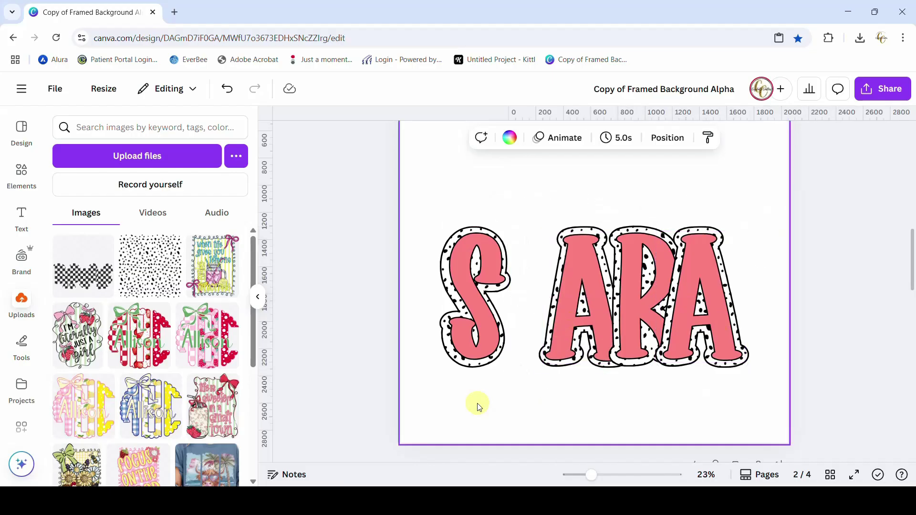
pyautogui.hotkey('alt', 'shift', 't')
pyautogui.click(349, 316)
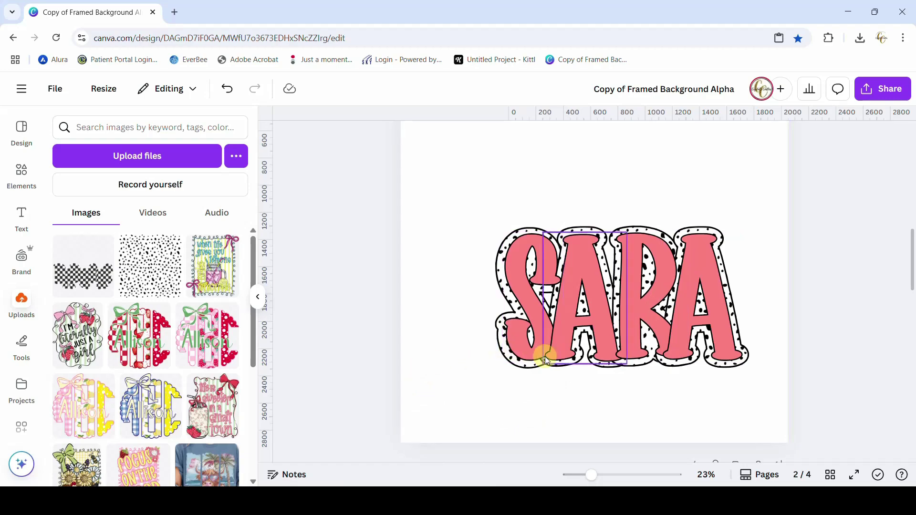
pyautogui.scroll(1, 544, 362)
pyautogui.click(258, 296)
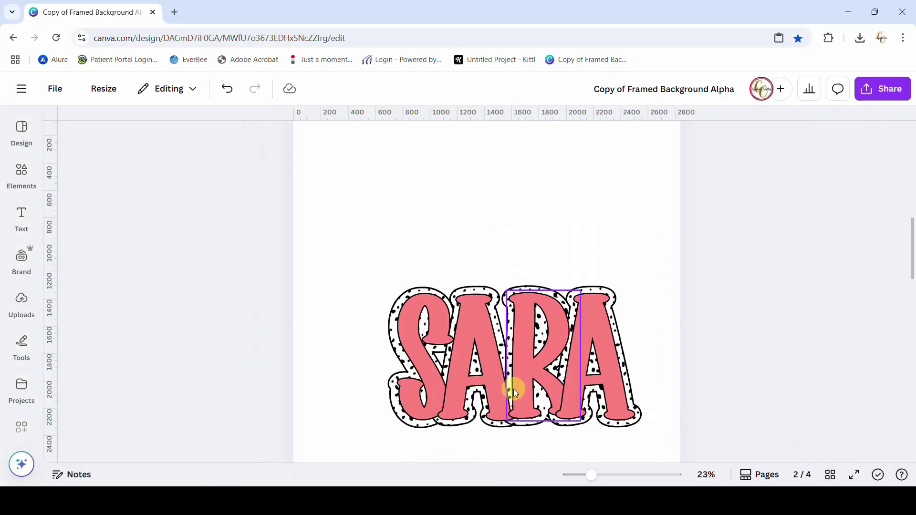
# Lift the pink S, A, R and A above the dotted letters.
pyautogui.moveTo(418, 405); pyautogui.dragTo(385, 261)
pyautogui.click(459, 363)
pyautogui.moveTo(460, 362); pyautogui.dragTo(425, 231)
pyautogui.moveTo(535, 358); pyautogui.dragTo(478, 220)
pyautogui.moveTo(577, 386); pyautogui.dragTo(524, 247)
pyautogui.click(545, 137)
# Align the four pink SARA letters along their bottoms.
pyautogui.click(229, 190)
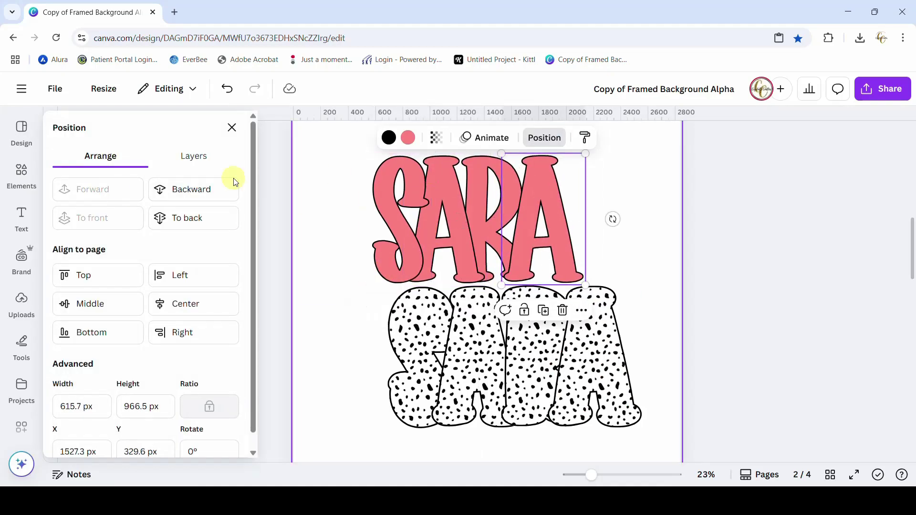
pyautogui.click(639, 284)
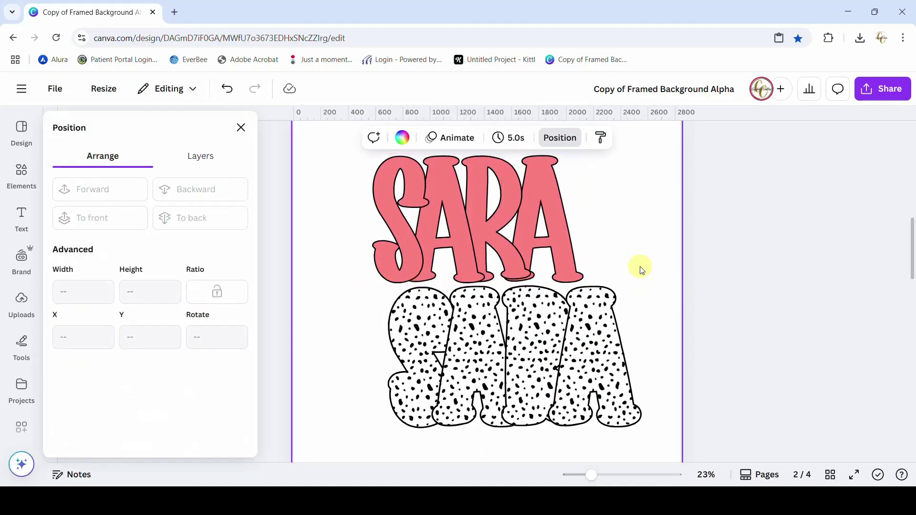
pyautogui.moveTo(306, 210); pyautogui.dragTo(596, 213)
pyautogui.click(106, 334)
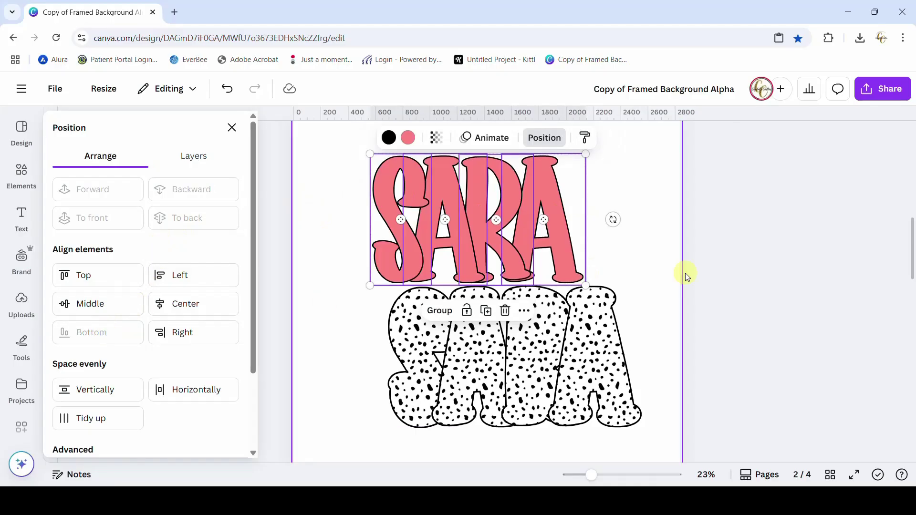
pyautogui.click(655, 285)
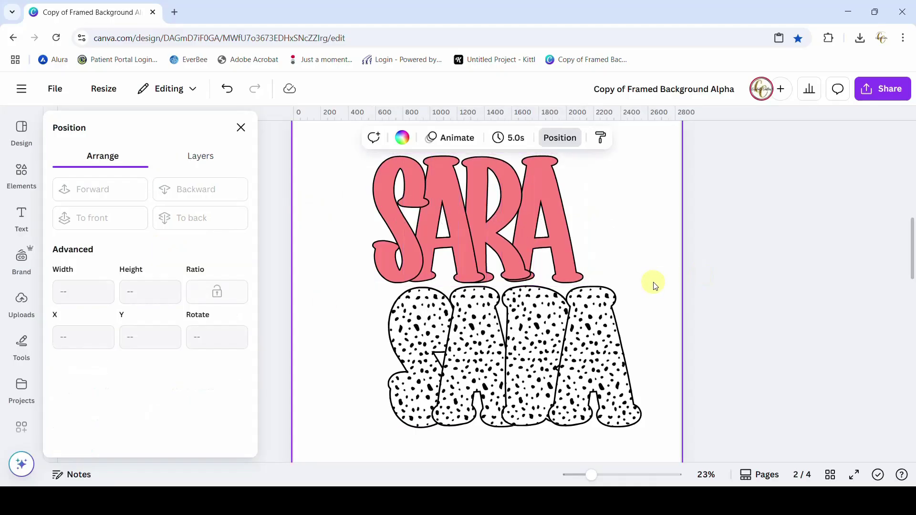
# Move the dotted S, A, R and A up together into one overlapping word shape.
pyautogui.moveTo(411, 394); pyautogui.dragTo(393, 266)
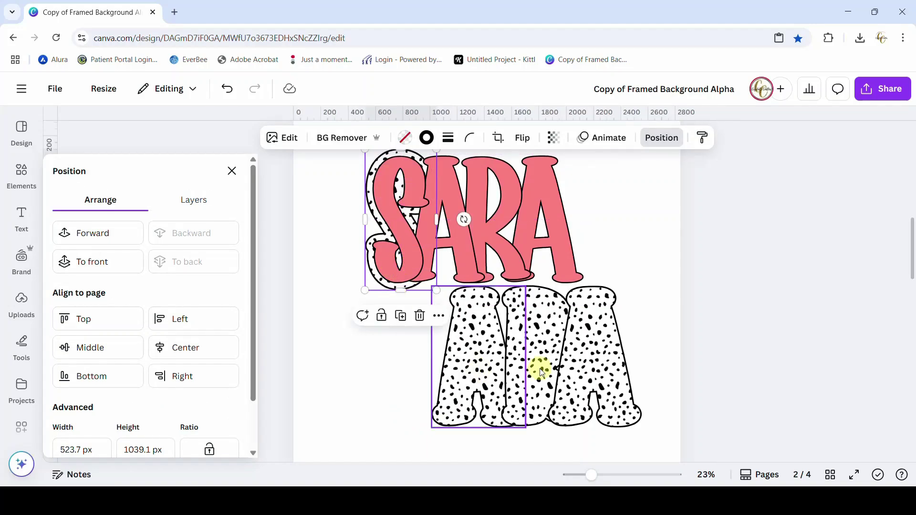
pyautogui.scroll(2, 541, 368)
pyautogui.moveTo(486, 433); pyautogui.dragTo(454, 291)
pyautogui.moveTo(536, 403); pyautogui.dragTo(491, 272)
pyautogui.moveTo(600, 446); pyautogui.dragTo(546, 299)
# Move all four pink letters down below the dotted letters.
pyautogui.click(442, 245)
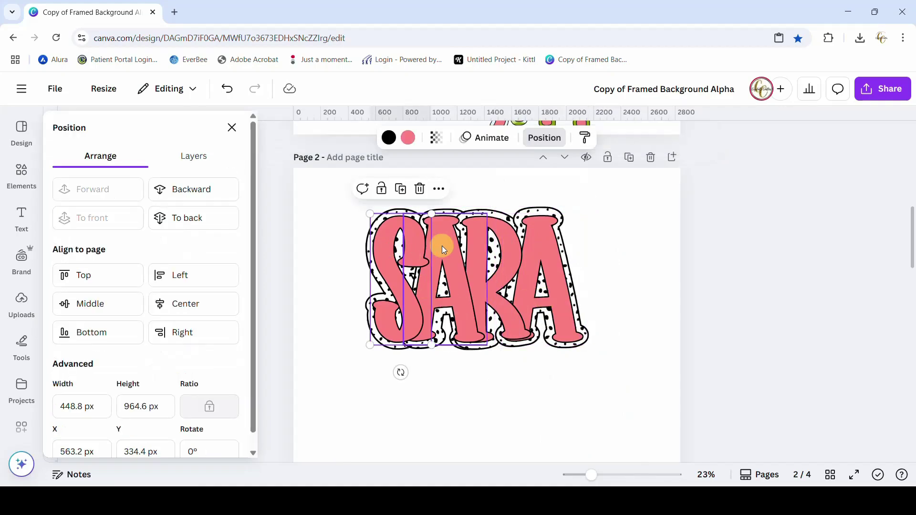
pyautogui.keyDown('shift'); pyautogui.click(538, 259); pyautogui.keyUp('shift')
pyautogui.keyDown('shift'); pyautogui.click(483, 237); pyautogui.keyUp('shift')
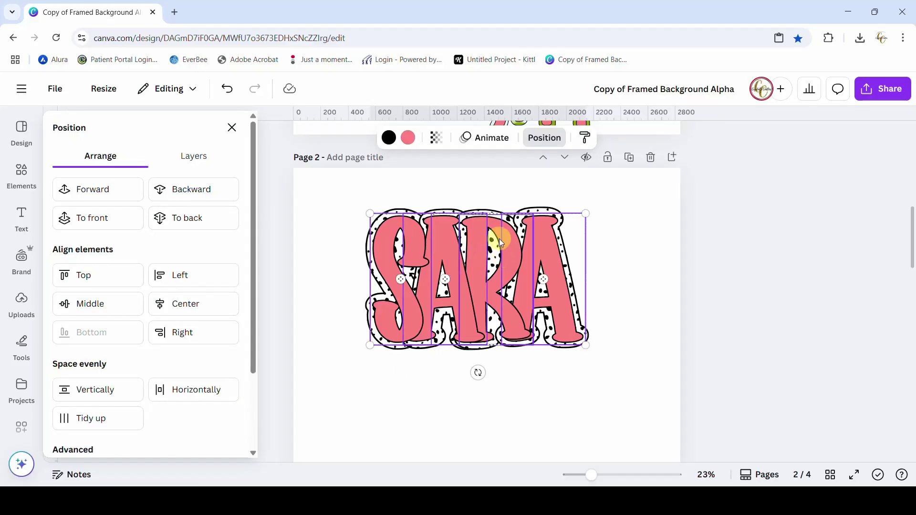
pyautogui.moveTo(498, 239); pyautogui.dragTo(503, 391)
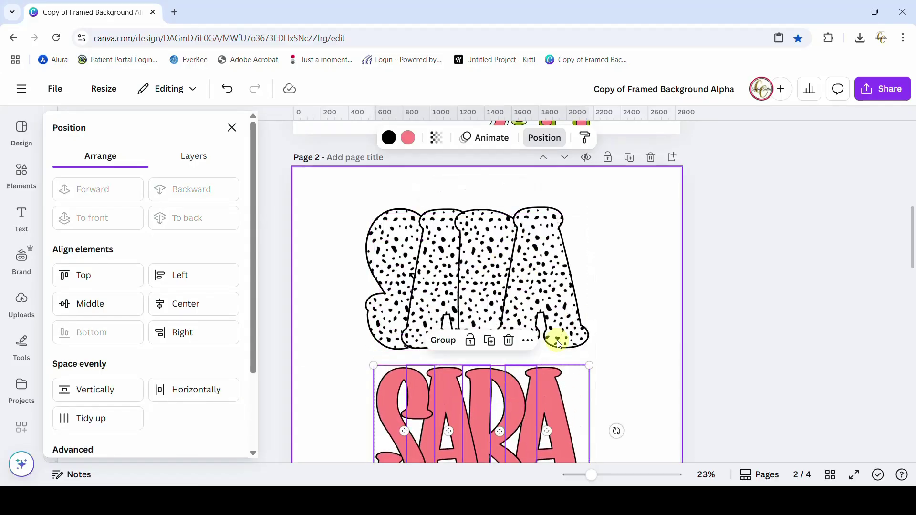
# Group the pink SARA letters together.
pyautogui.scroll(-4, 559, 342)
pyautogui.hotkey('ctrl', 'g')
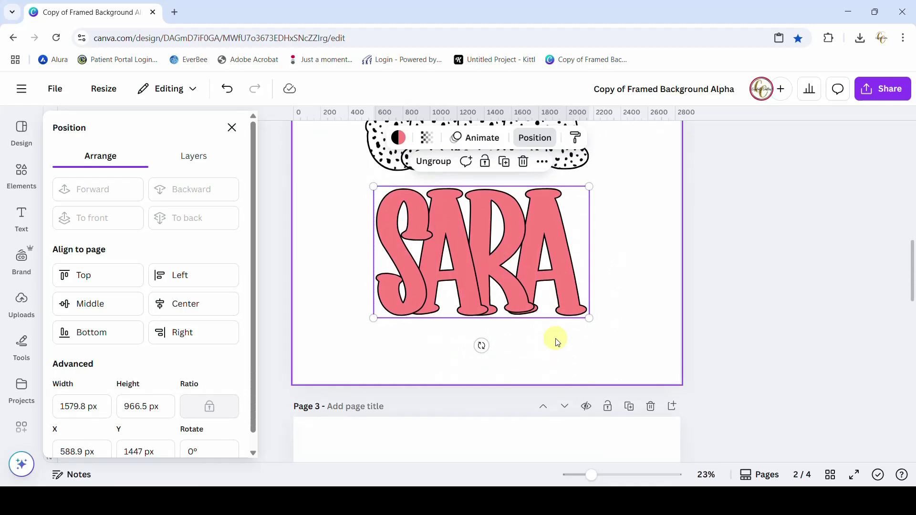
pyautogui.scroll(4, 558, 342)
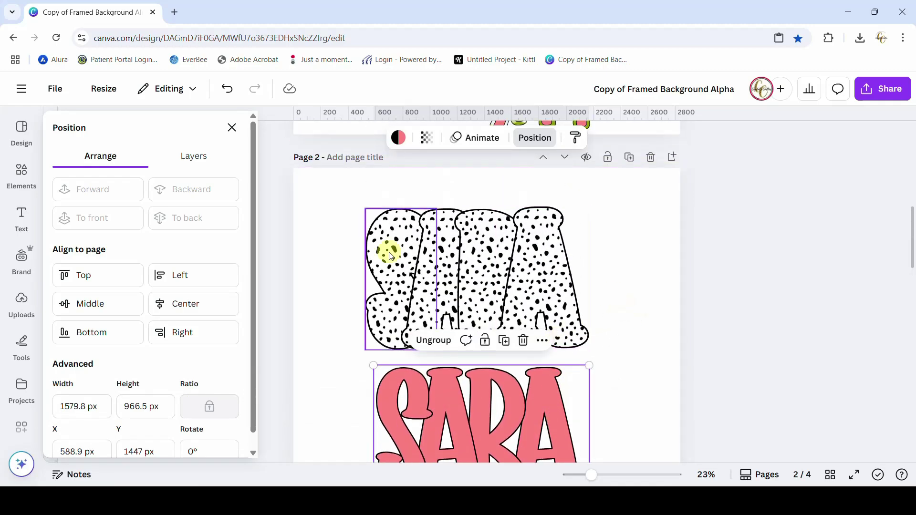
# Remove the outline from the dotted letters and group them into one patch.
pyautogui.moveTo(334, 215); pyautogui.dragTo(626, 249)
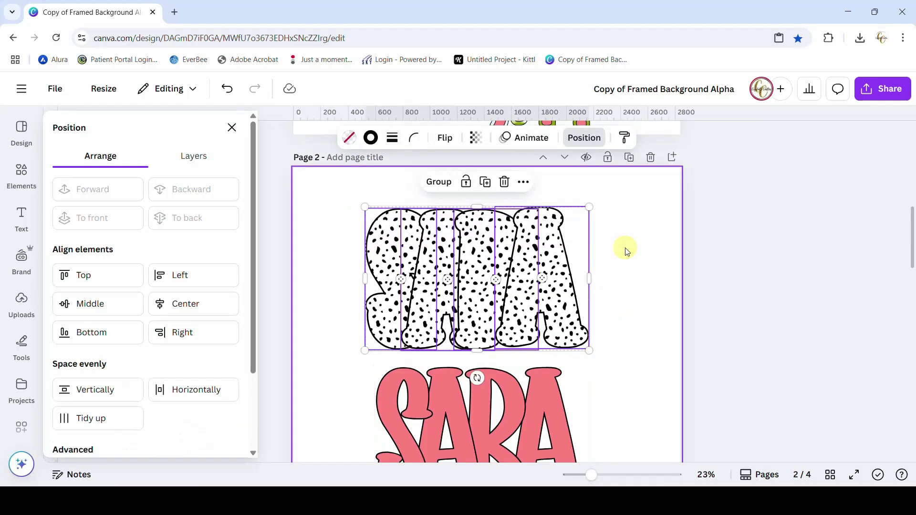
pyautogui.click(393, 138)
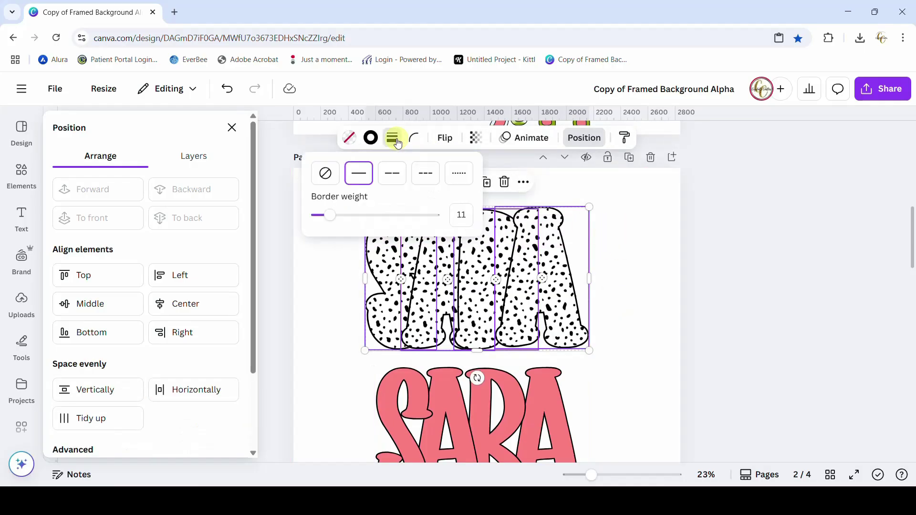
pyautogui.click(325, 173)
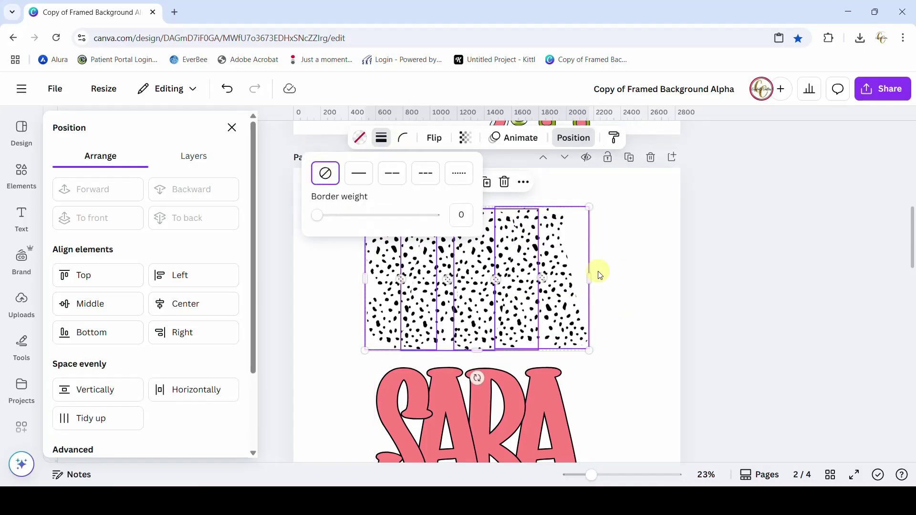
pyautogui.click(327, 280)
pyautogui.moveTo(327, 280); pyautogui.dragTo(617, 288)
pyautogui.click(439, 184)
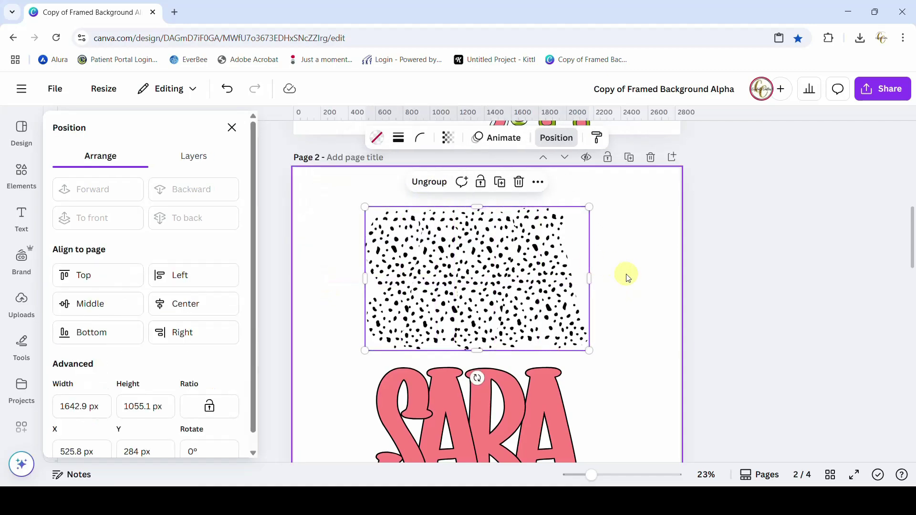
pyautogui.click(634, 279)
# Set pink SARA over the dotted patch, enlarge both to 2,621 wide, centre them, and add a blank page.
pyautogui.moveTo(564, 436); pyautogui.dragTo(560, 293)
pyautogui.moveTo(343, 190); pyautogui.dragTo(626, 411)
pyautogui.scroll(-2, 626, 409)
pyautogui.moveTo(399, 262); pyautogui.dragTo(344, 404)
pyautogui.moveTo(533, 287); pyautogui.dragTo(676, 216)
pyautogui.moveTo(522, 334); pyautogui.dragTo(518, 340)
pyautogui.click(786, 333)
pyautogui.scroll(-4, 778, 330)
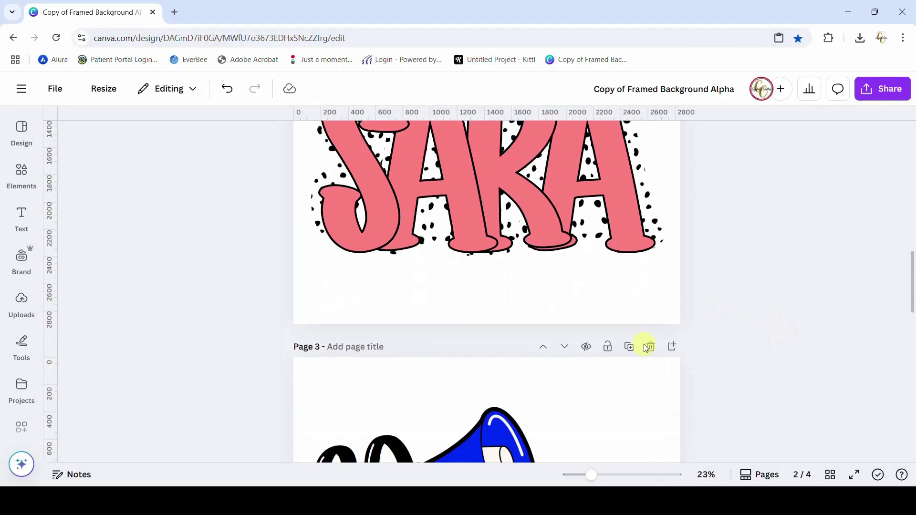
pyautogui.click(671, 347)
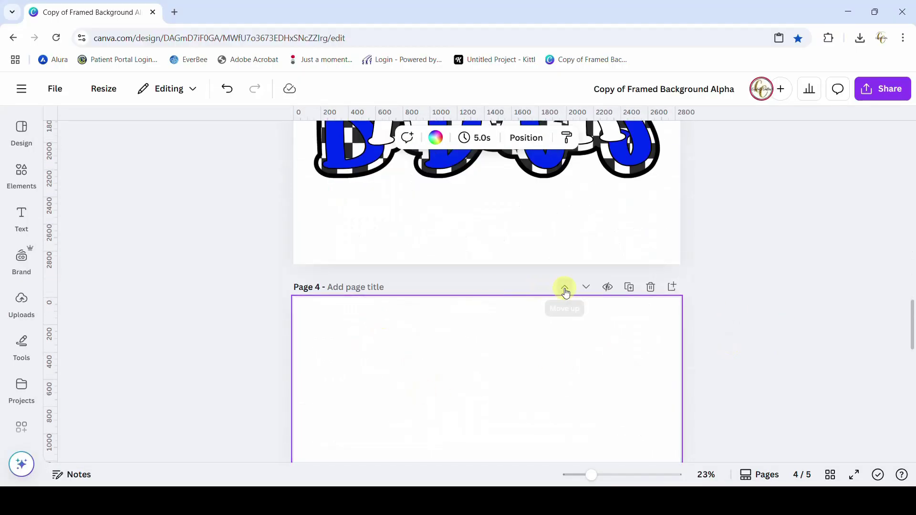
# Move the blank page up one position and shift the pink SARA letters down onto page 3.
pyautogui.click(564, 288)
pyautogui.scroll(10, 723, 294)
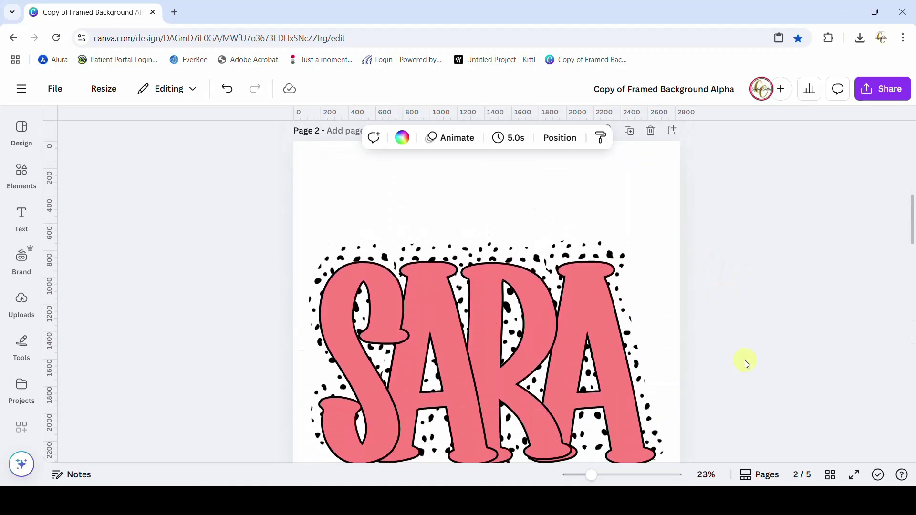
pyautogui.moveTo(590, 480); pyautogui.dragTo(579, 475)
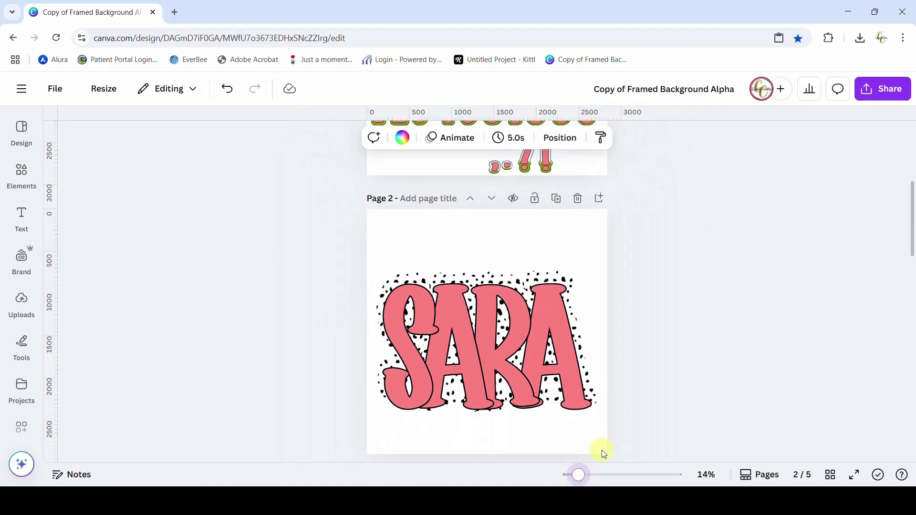
pyautogui.moveTo(574, 267); pyautogui.dragTo(564, 483)
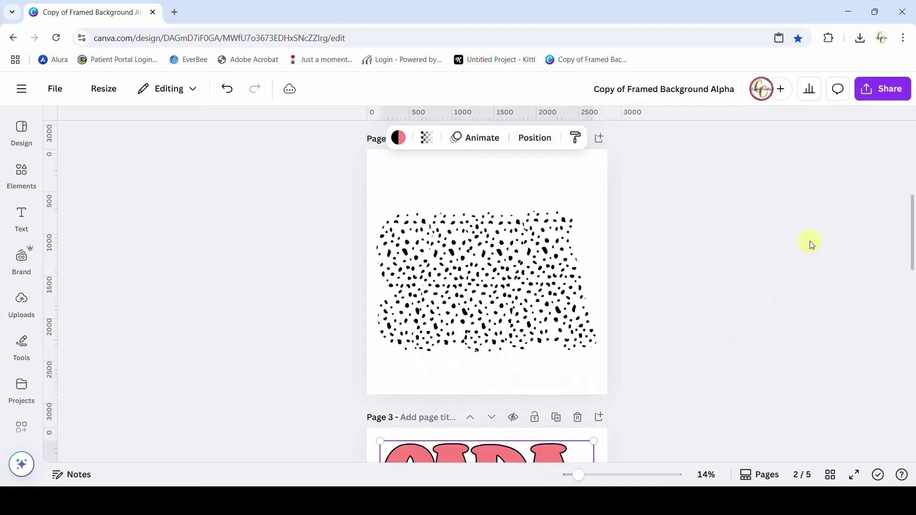
# Turn page 2's background green from the Default colors.
pyautogui.click(474, 176)
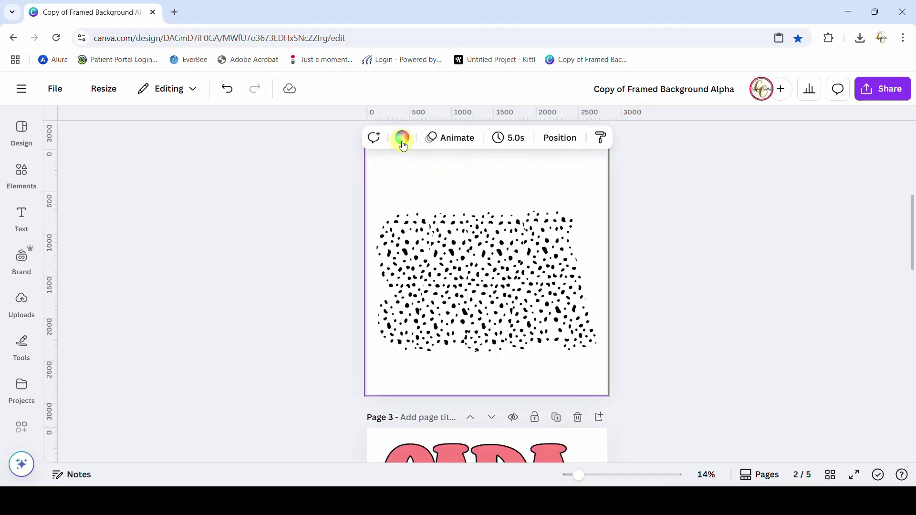
pyautogui.click(405, 138)
pyautogui.scroll(-5, 116, 333)
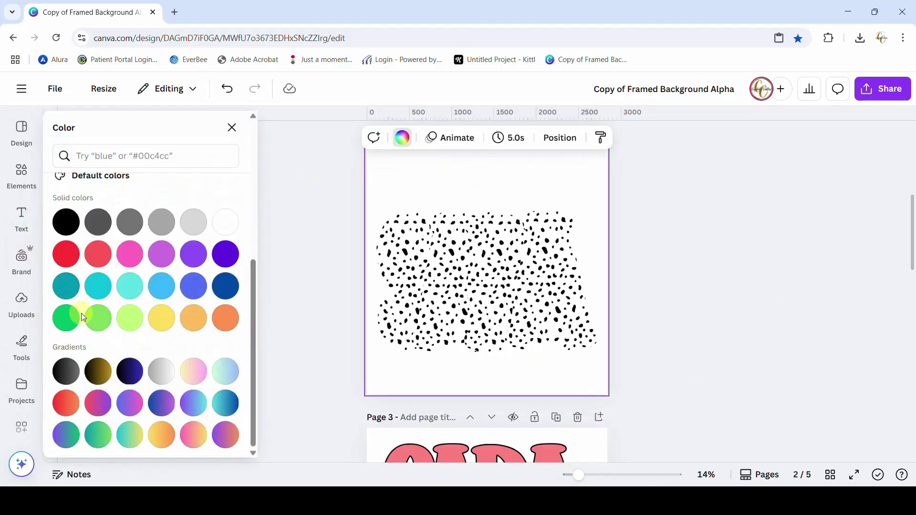
pyautogui.click(64, 323)
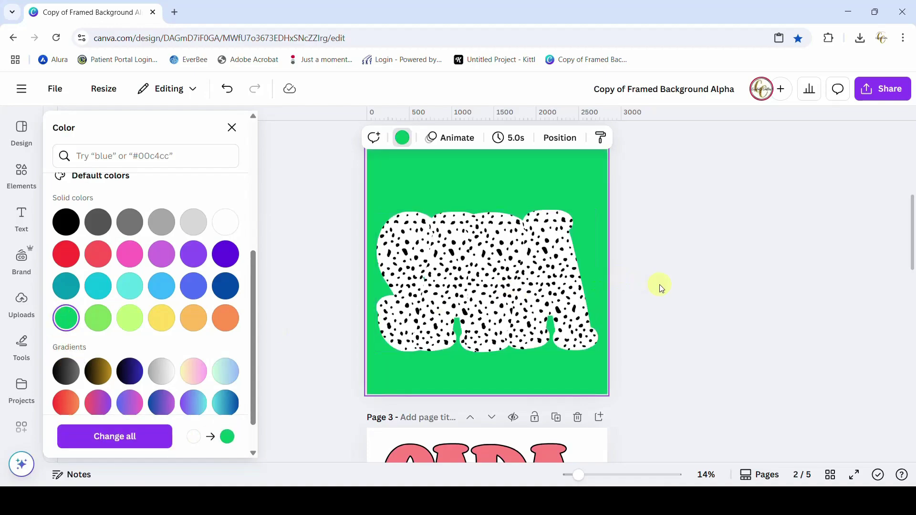
pyautogui.click(900, 101)
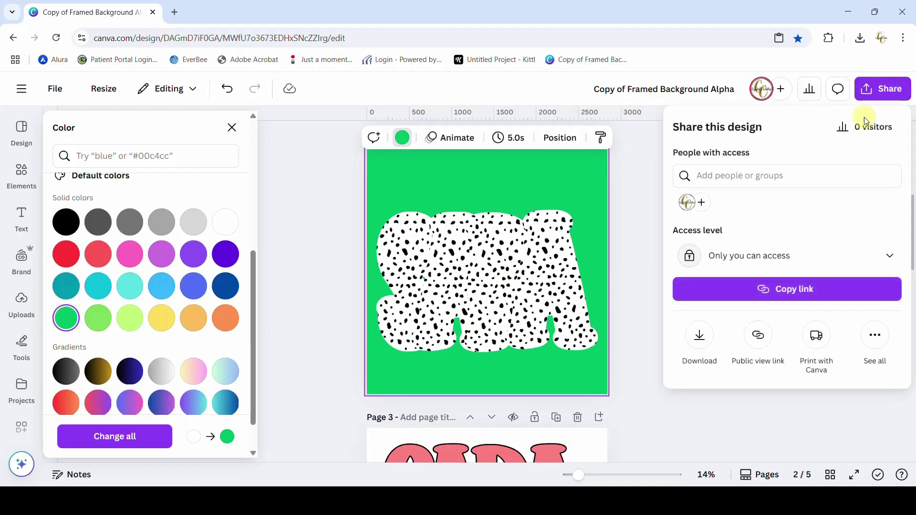
# Download only page 2 as a PNG with a transparent background.
pyautogui.click(699, 341)
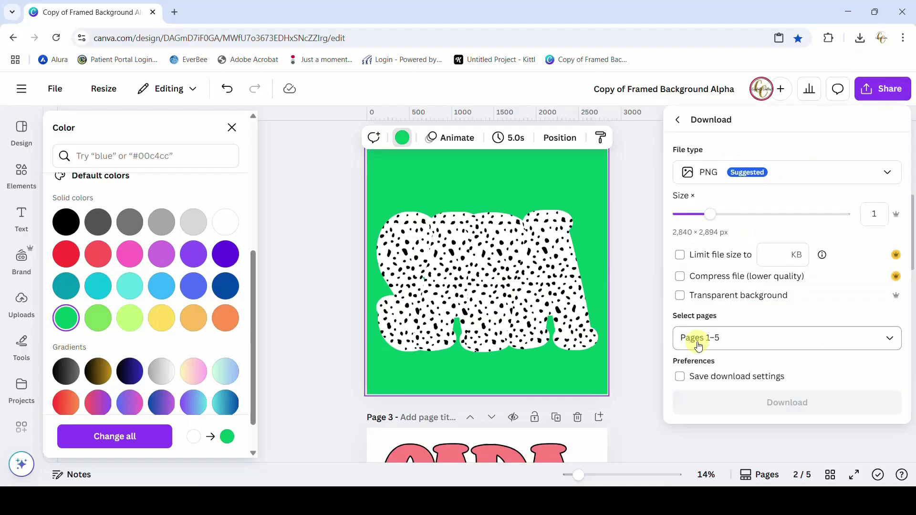
pyautogui.click(680, 296)
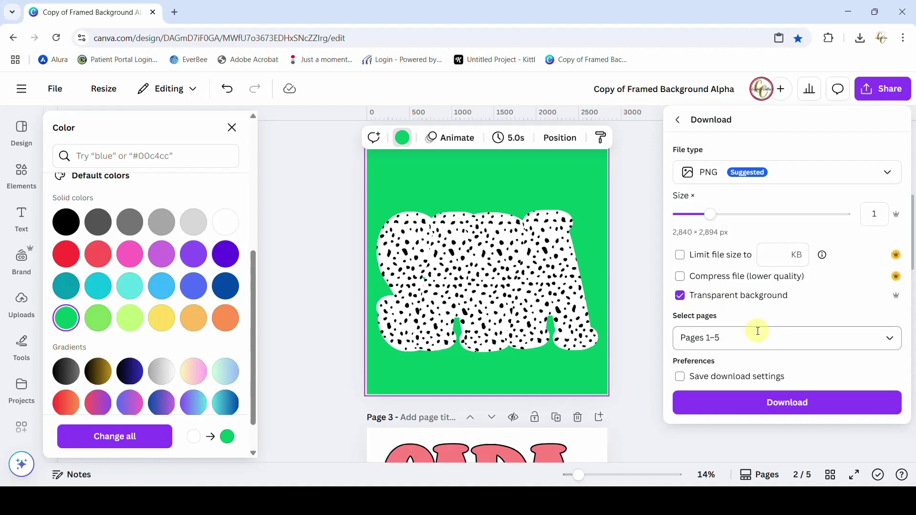
pyautogui.click(722, 341)
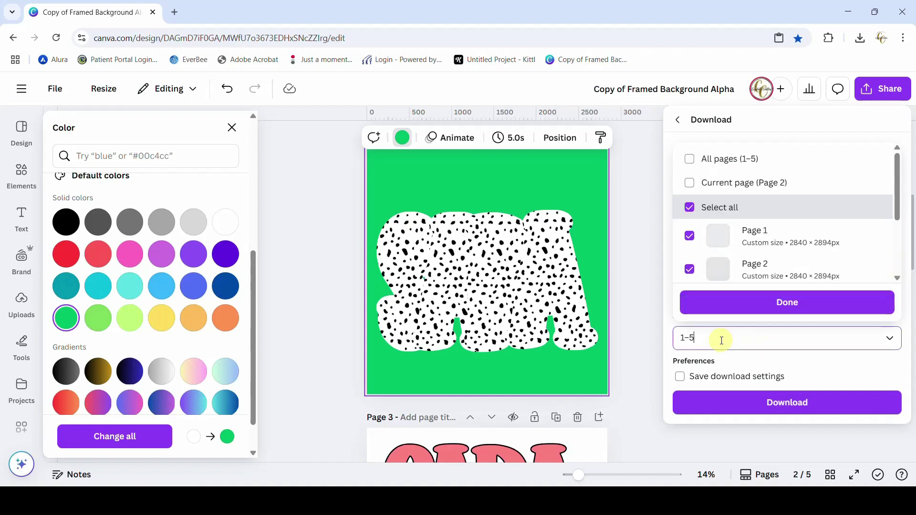
pyautogui.click(690, 204)
pyautogui.click(695, 271)
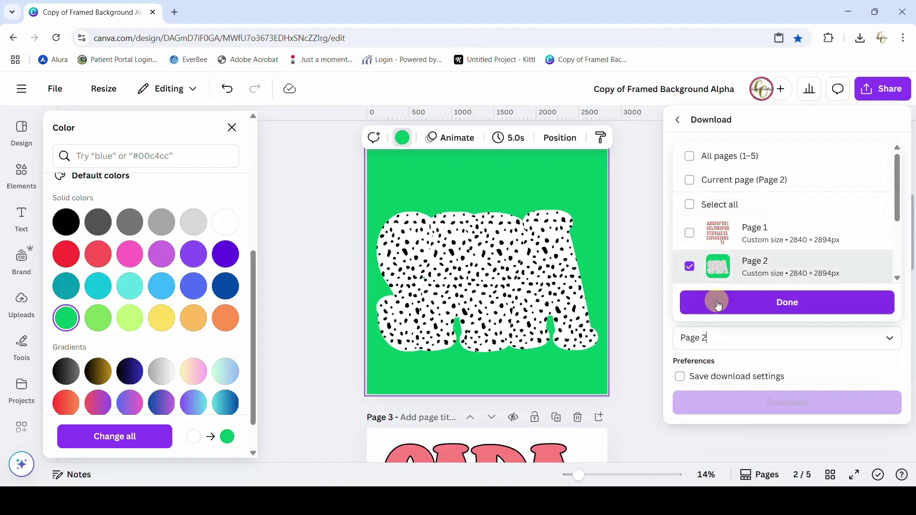
pyautogui.click(717, 302)
pyautogui.click(725, 403)
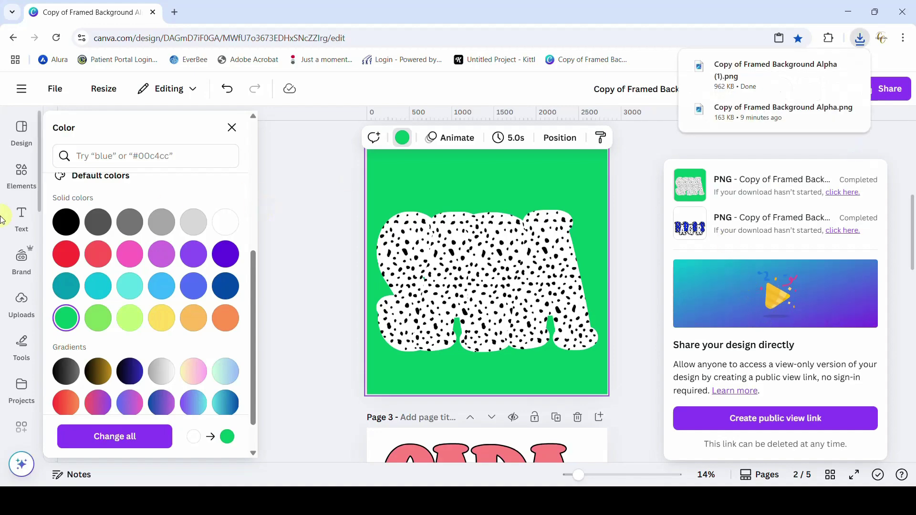
pyautogui.click(409, 282)
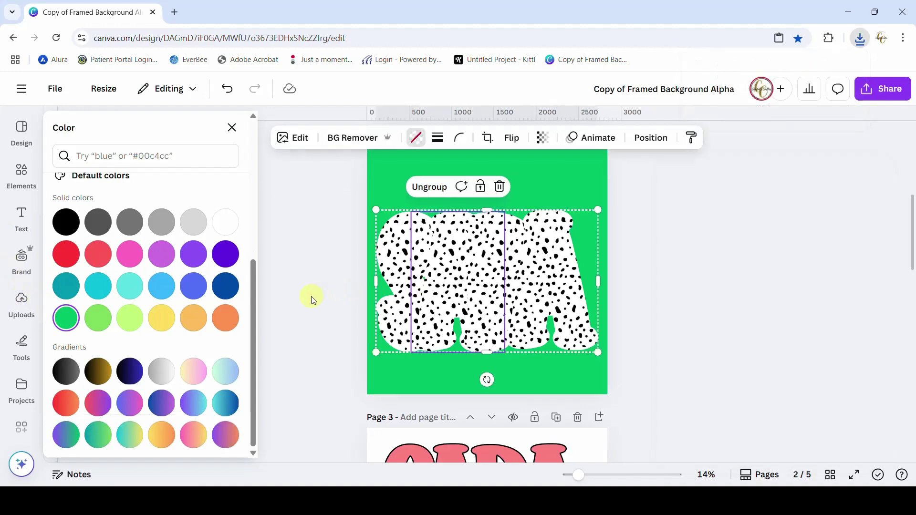
# Delete the spotted artwork from page 2 and set its background back to white.
pyautogui.moveTo(339, 296); pyautogui.dragTo(588, 301)
pyautogui.press('Delete')
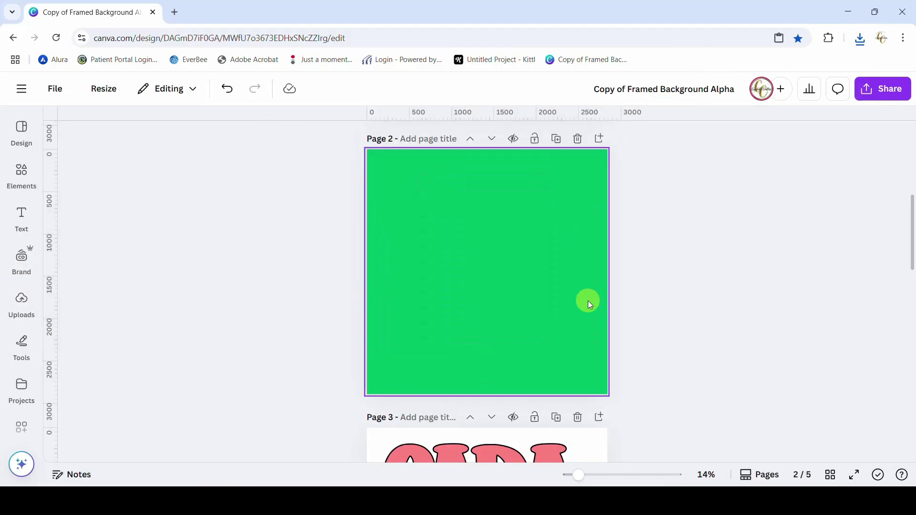
pyautogui.click(584, 309)
pyautogui.click(436, 138)
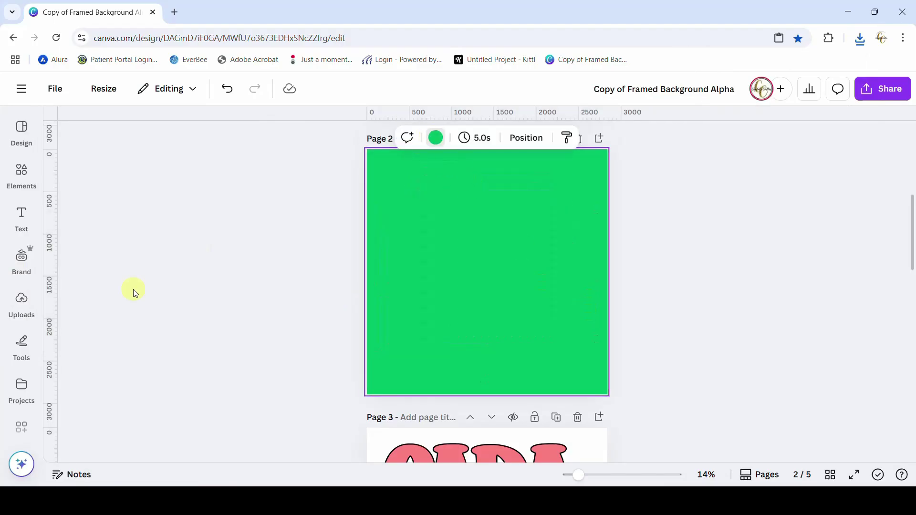
pyautogui.click(136, 259)
pyautogui.click(304, 272)
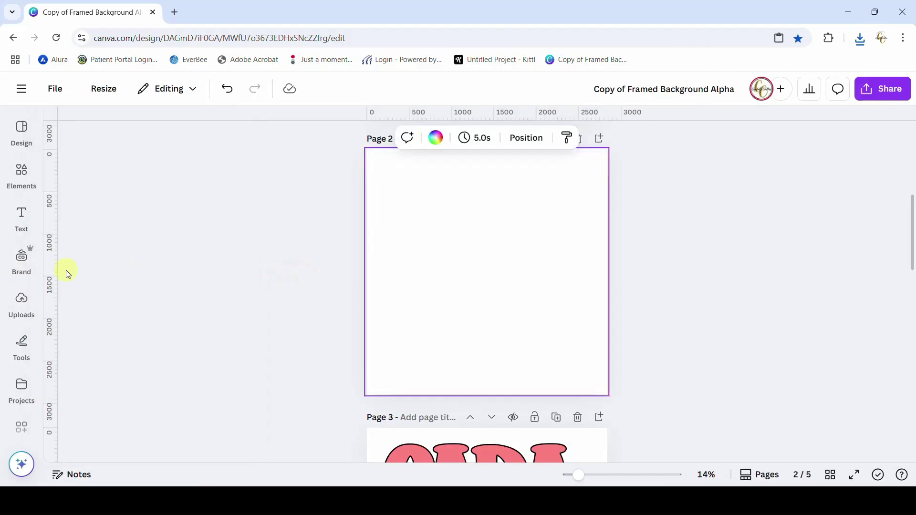
# Upload the downloaded dot-pattern PNG and place it on page 2.
pyautogui.click(22, 311)
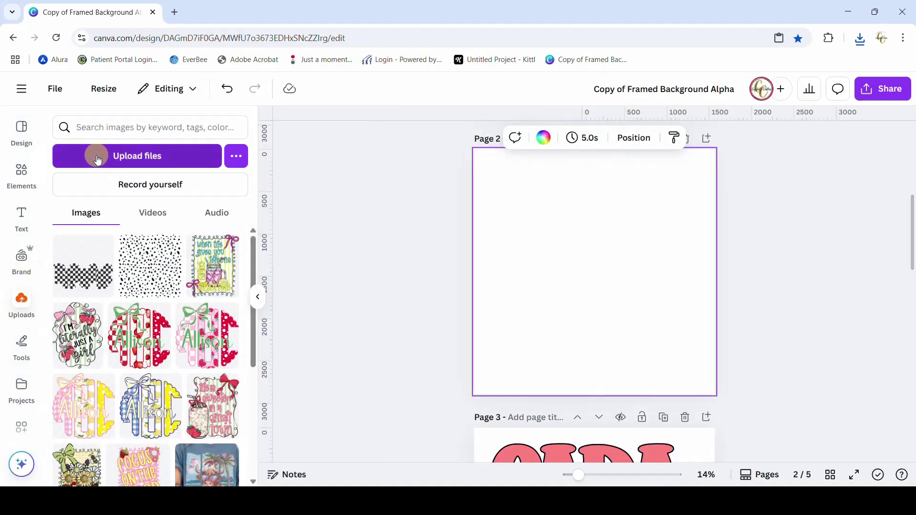
pyautogui.click(98, 159)
pyautogui.click(229, 173)
pyautogui.click(439, 329)
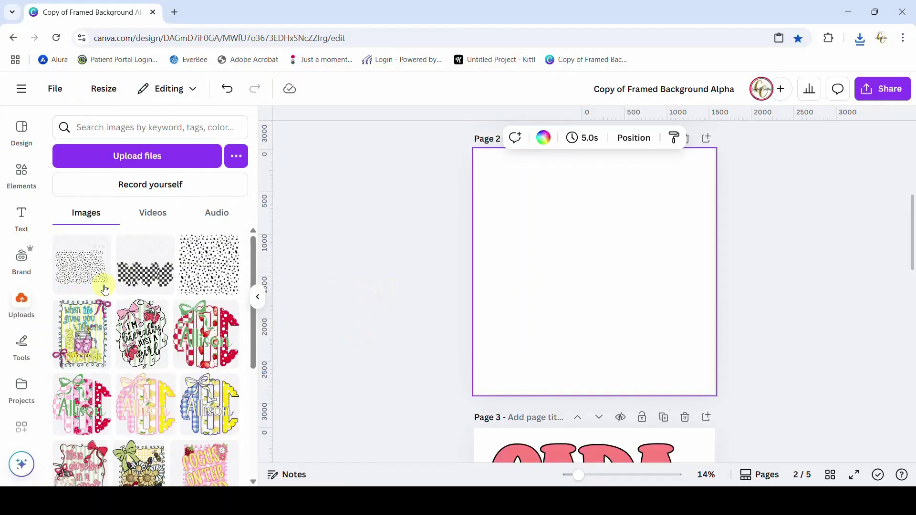
pyautogui.moveTo(583, 286); pyautogui.dragTo(553, 314)
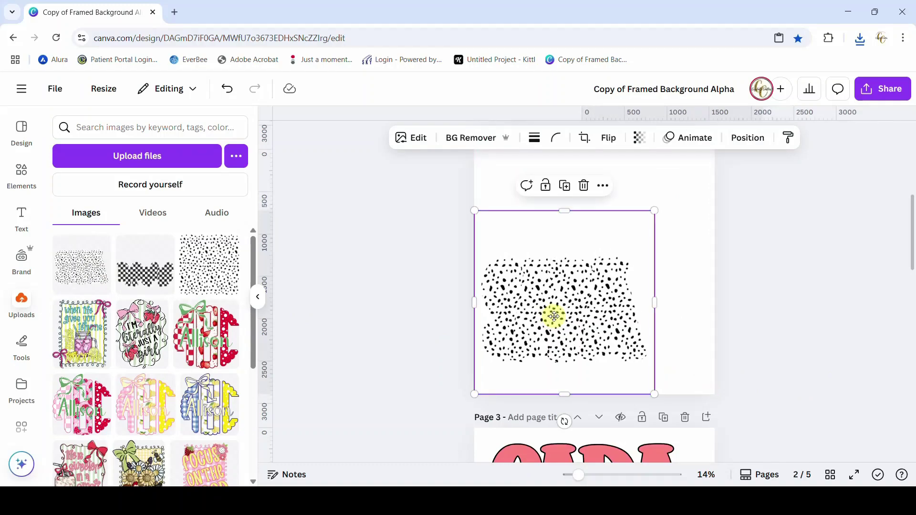
pyautogui.scroll(2, 798, 248)
# Enlarge the dot image to fill page 2.
pyautogui.moveTo(655, 270); pyautogui.dragTo(716, 212)
pyautogui.click(774, 262)
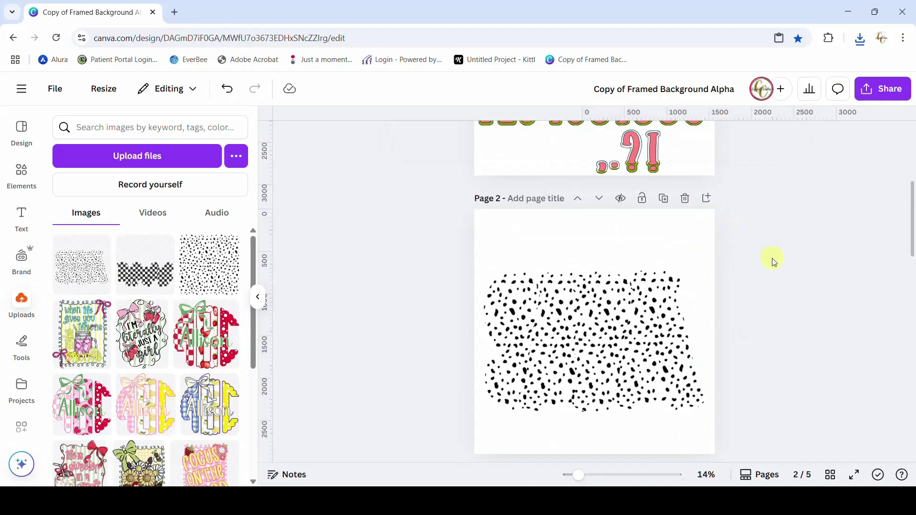
pyautogui.scroll(-1, 774, 262)
pyautogui.click(583, 285)
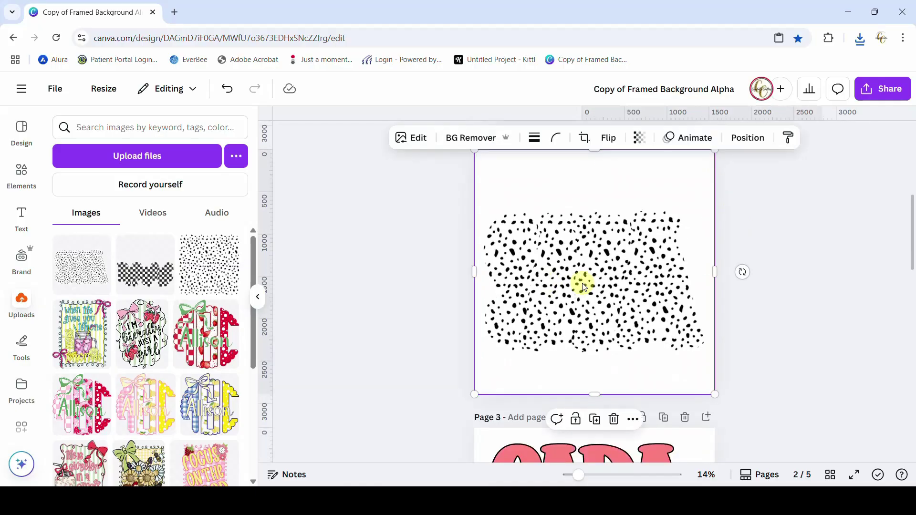
# Give the dot image a black Outline shadow effect.
pyautogui.click(412, 139)
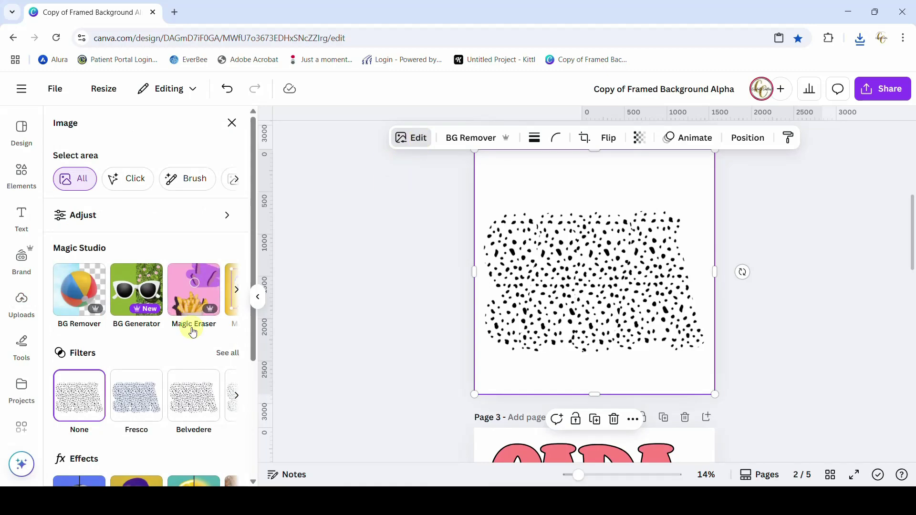
pyautogui.scroll(-3, 193, 333)
pyautogui.scroll(-2, 193, 333)
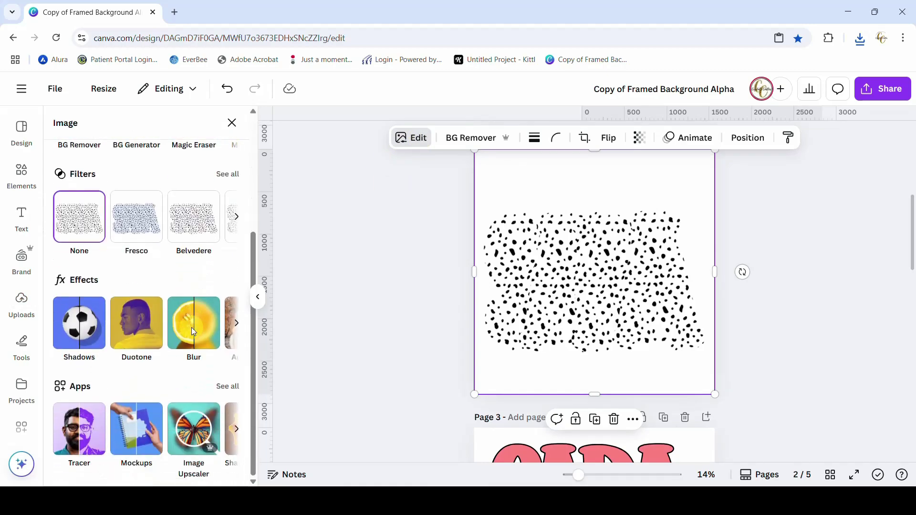
pyautogui.click(76, 320)
pyautogui.click(236, 279)
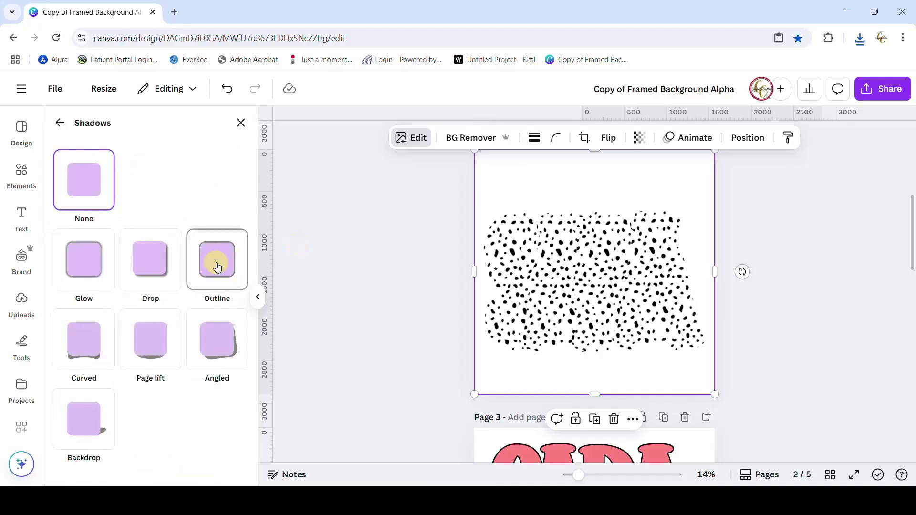
pyautogui.press('Escape')
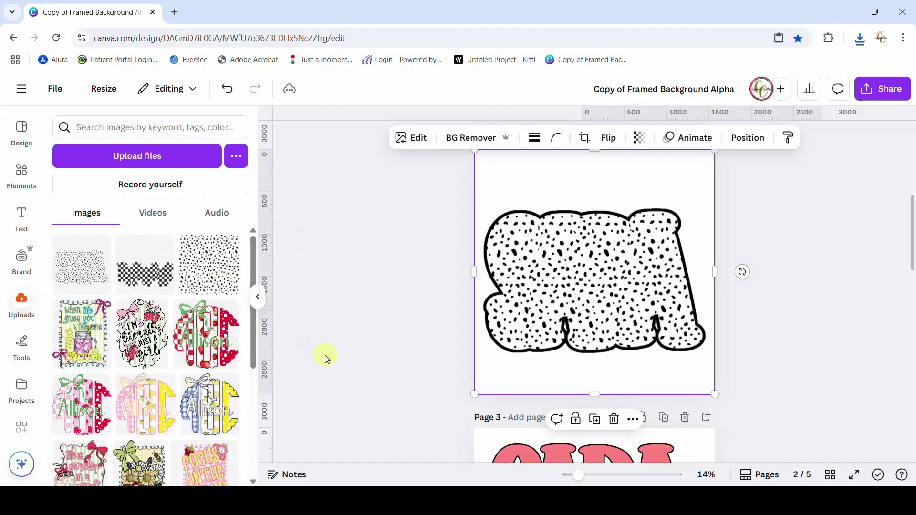
pyautogui.click(785, 374)
# Bring the pink SARA group up from page 3 and centre it over the outlined dot patch.
pyautogui.moveTo(653, 454); pyautogui.dragTo(638, 229)
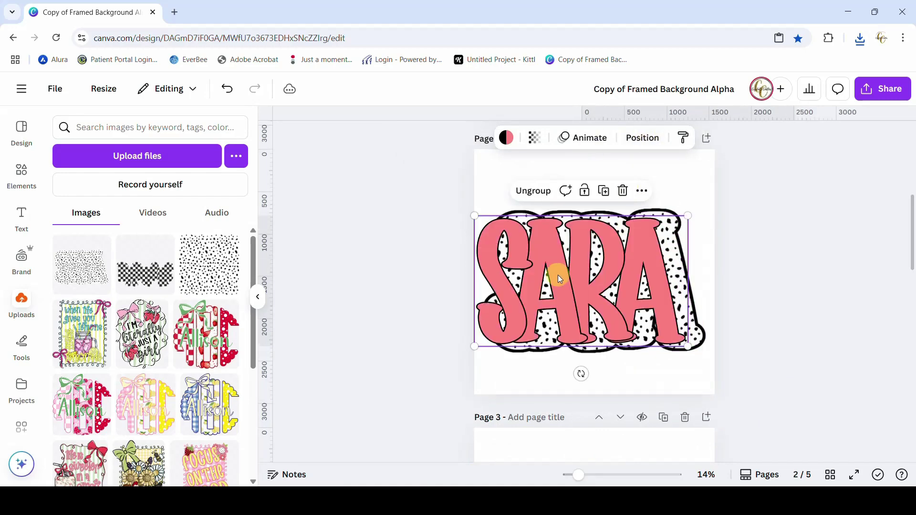
pyautogui.moveTo(562, 294); pyautogui.dragTo(571, 292)
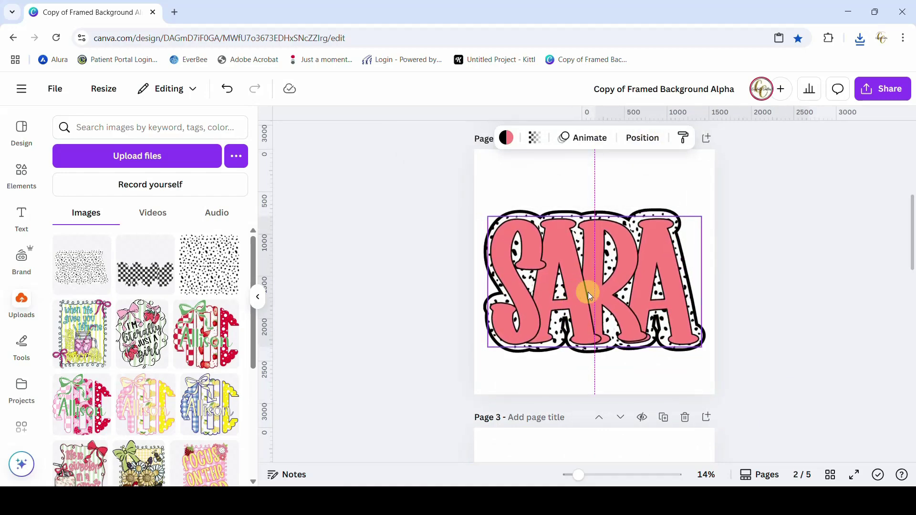
pyautogui.moveTo(590, 295); pyautogui.dragTo(590, 295)
pyautogui.click(767, 299)
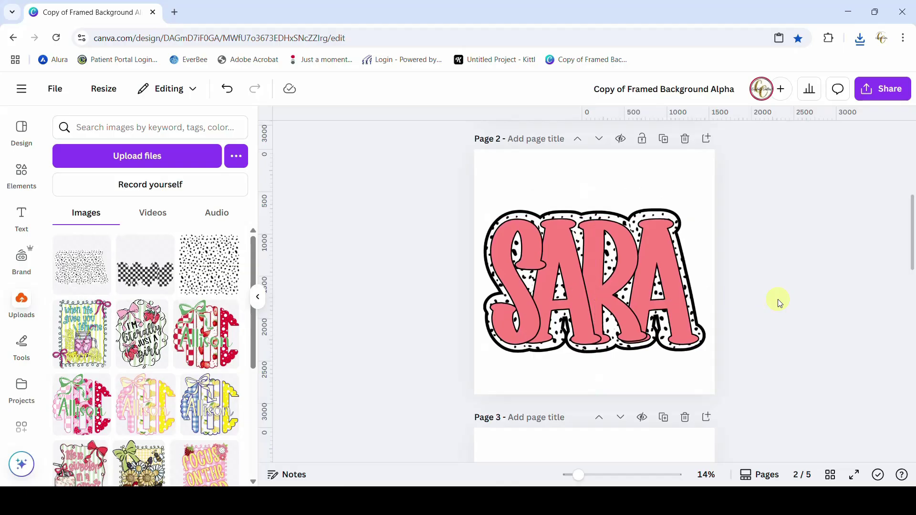
# Zoom to 29% and ungroup the MRS. REBECCA design into separate elements.
pyautogui.scroll(-10, 778, 299)
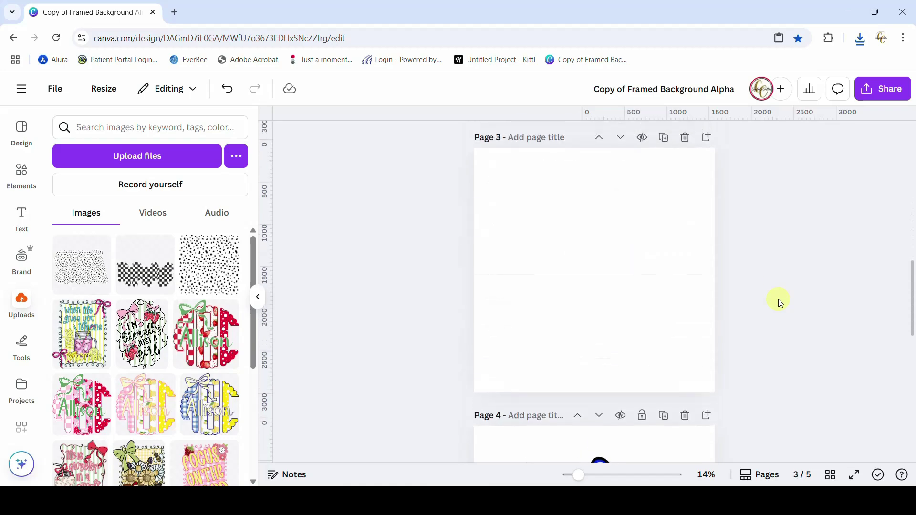
pyautogui.scroll(-5, 778, 299)
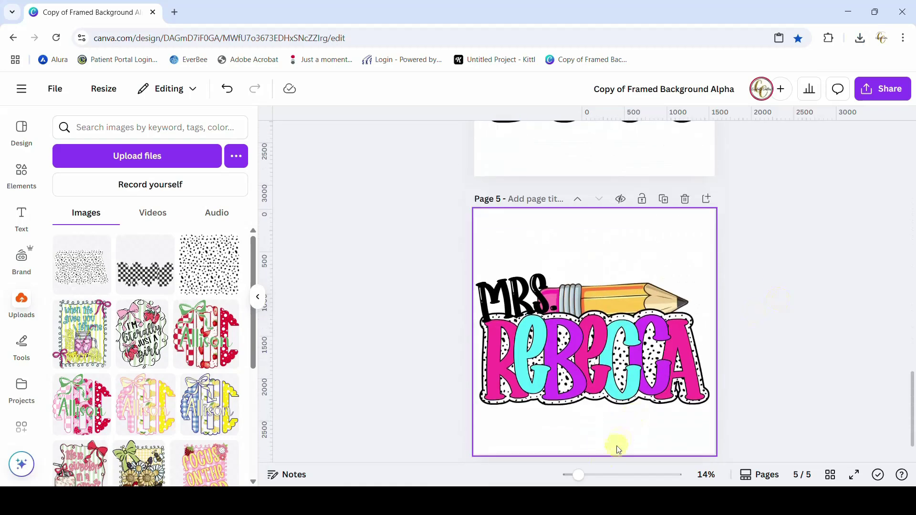
pyautogui.moveTo(582, 479); pyautogui.dragTo(591, 479)
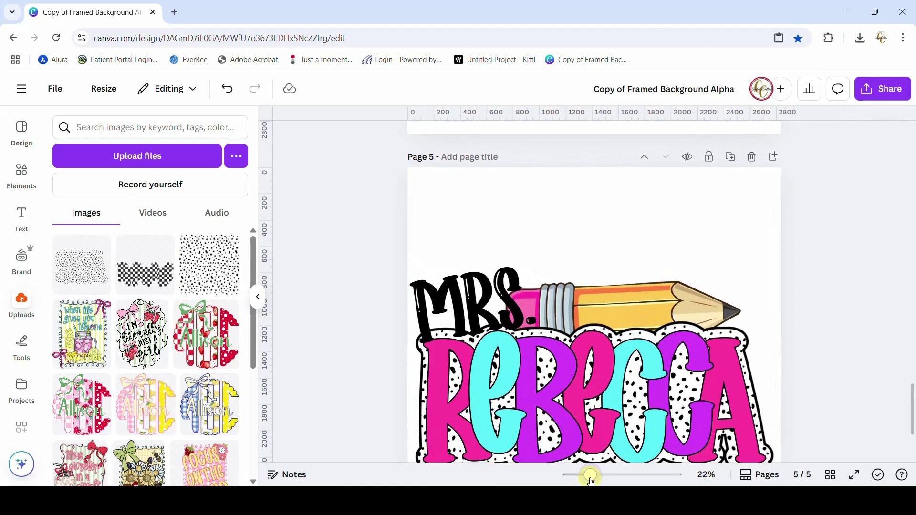
pyautogui.click(258, 301)
pyautogui.scroll(-3, 702, 323)
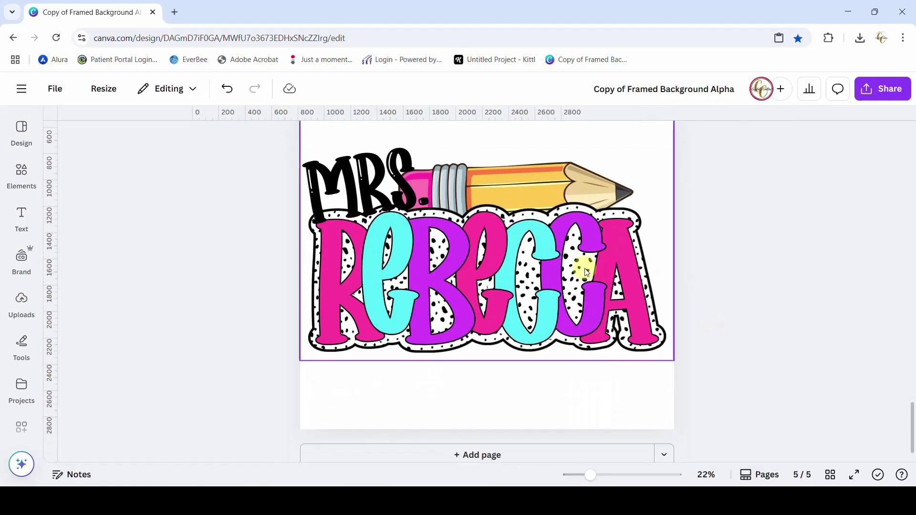
pyautogui.click(600, 476)
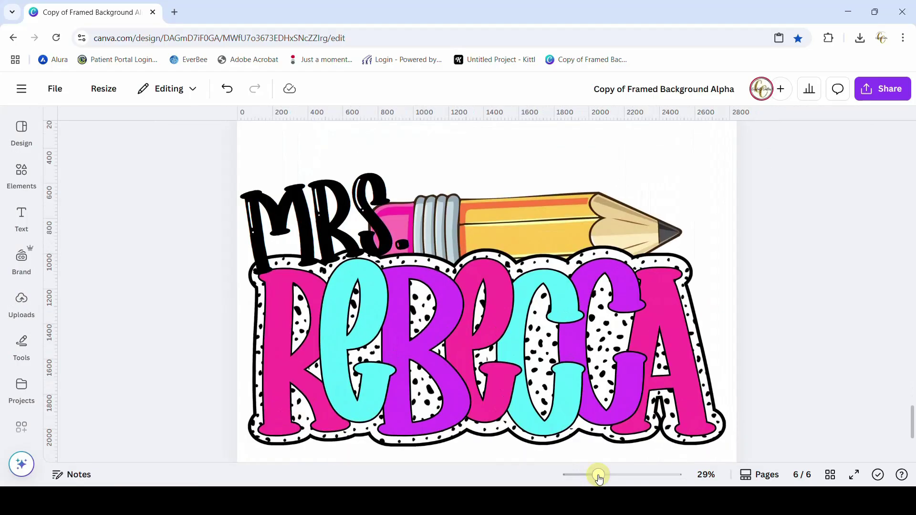
pyautogui.click(571, 395)
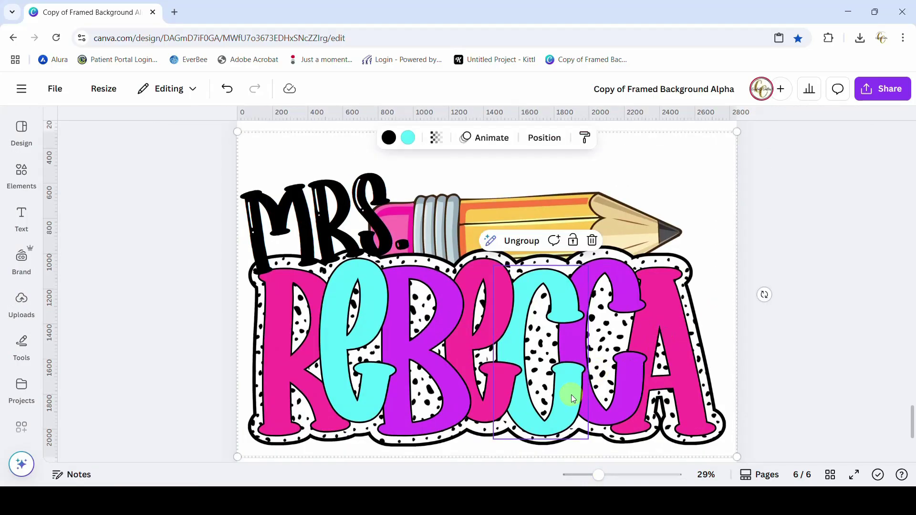
pyautogui.click(511, 239)
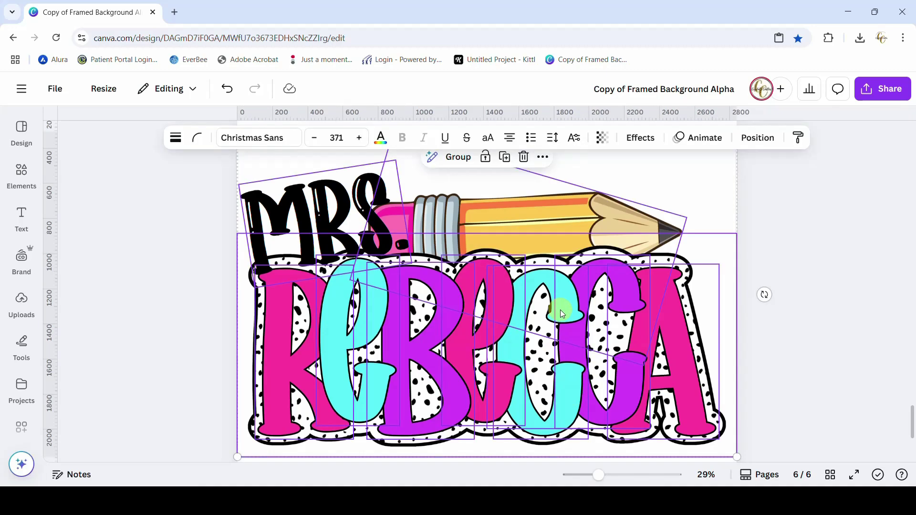
pyautogui.click(795, 305)
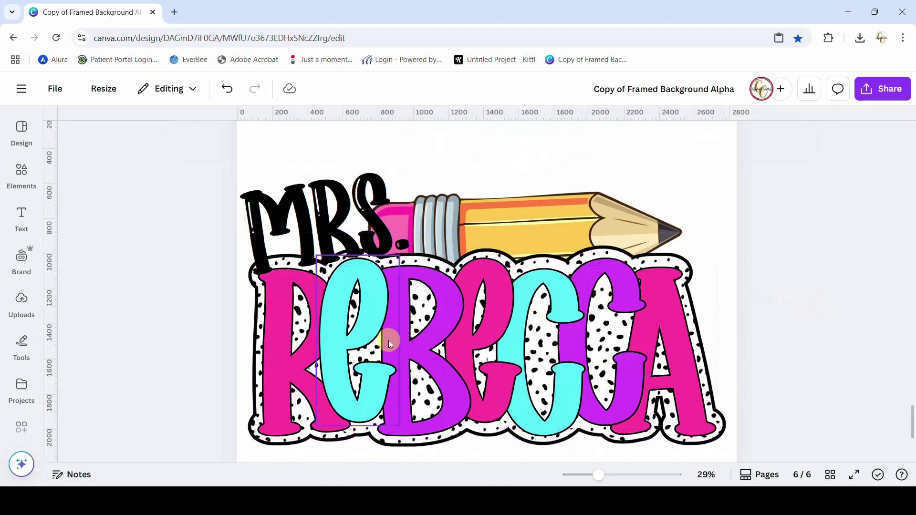
# Select all seven REBECCA letters and lift them together up off the dotted patch.
pyautogui.click(282, 348)
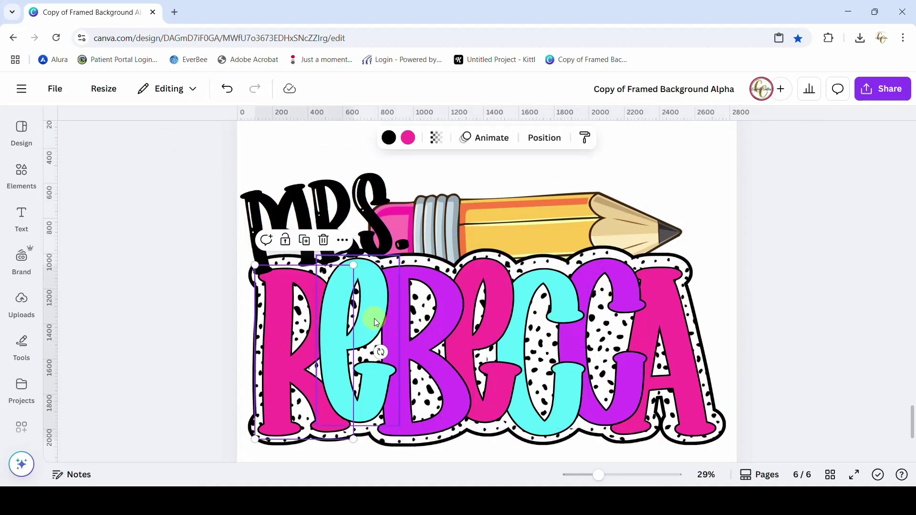
pyautogui.keyDown('shift'); pyautogui.click(376, 322); pyautogui.keyUp('shift')
pyautogui.keyDown('shift'); pyautogui.click(437, 321); pyautogui.keyUp('shift')
pyautogui.keyDown('shift'); pyautogui.click(486, 282); pyautogui.keyUp('shift')
pyautogui.keyDown('shift'); pyautogui.click(528, 294); pyautogui.keyUp('shift')
pyautogui.keyDown('shift'); pyautogui.click(611, 283); pyautogui.keyUp('shift')
pyautogui.keyDown('shift'); pyautogui.click(675, 310); pyautogui.keyUp('shift')
pyautogui.moveTo(631, 349); pyautogui.dragTo(617, 157)
# Delete the old dot image and its empty circle frame from the patch's right side.
pyautogui.click(776, 297)
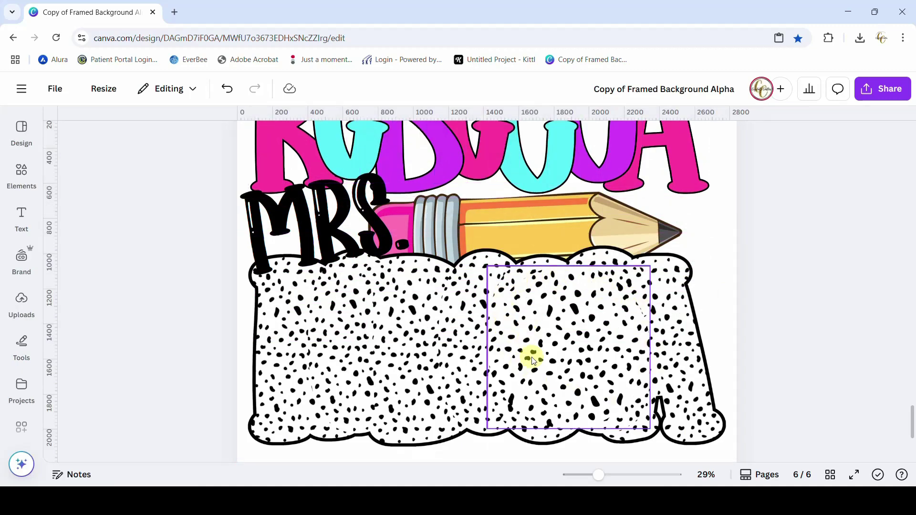
pyautogui.click(561, 350)
pyautogui.press('Delete')
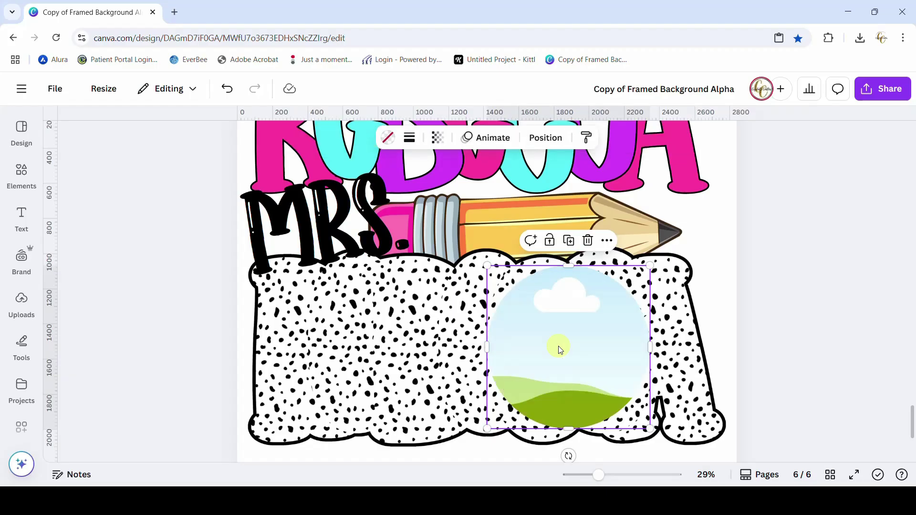
pyautogui.press('Delete')
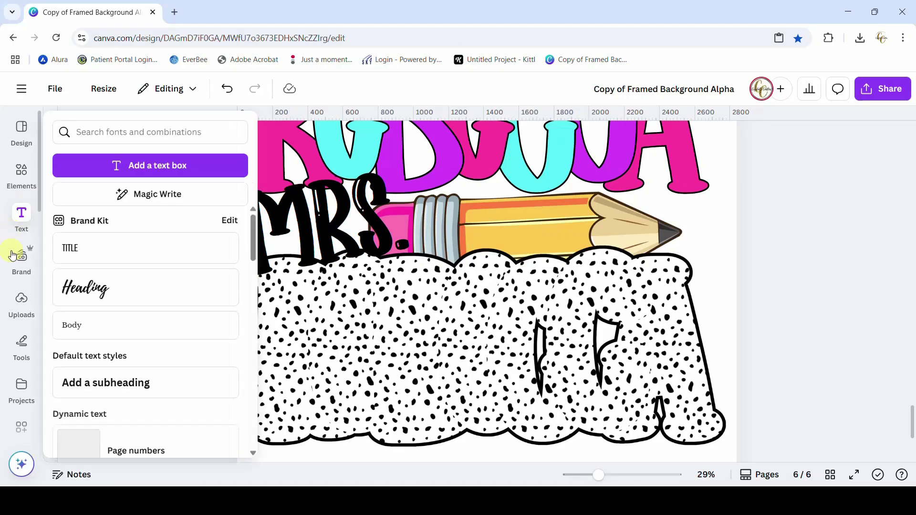
pyautogui.moveTo(21, 300)
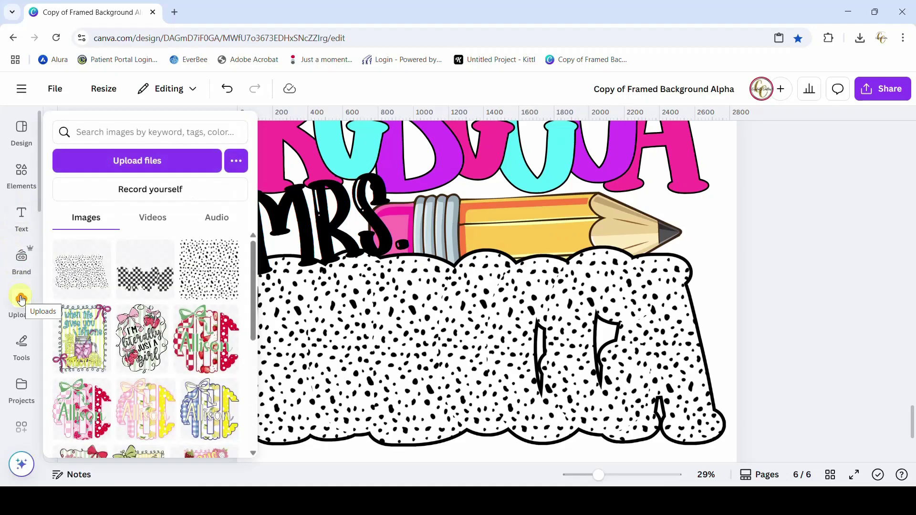
# Search Elements for 'circle frame' and add the plain circle frame to page 6.
pyautogui.click(18, 176)
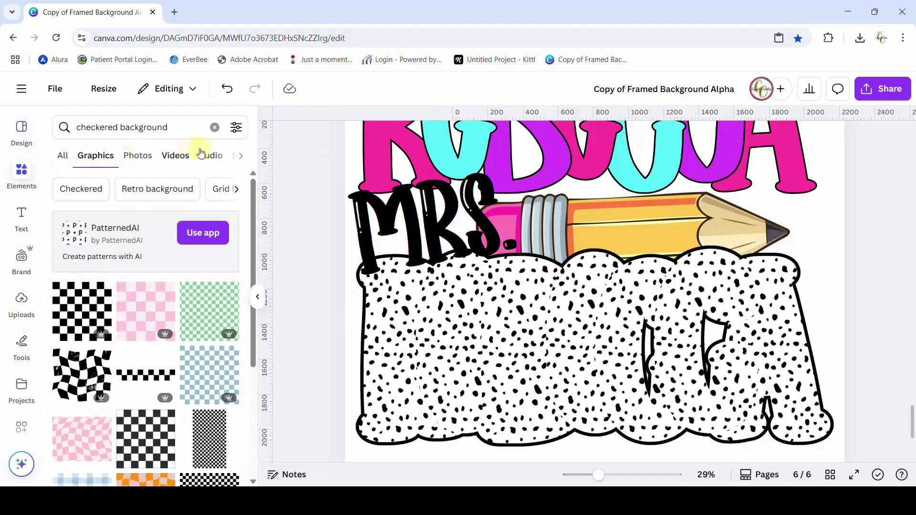
pyautogui.moveTo(178, 129); pyautogui.dragTo(86, 126)
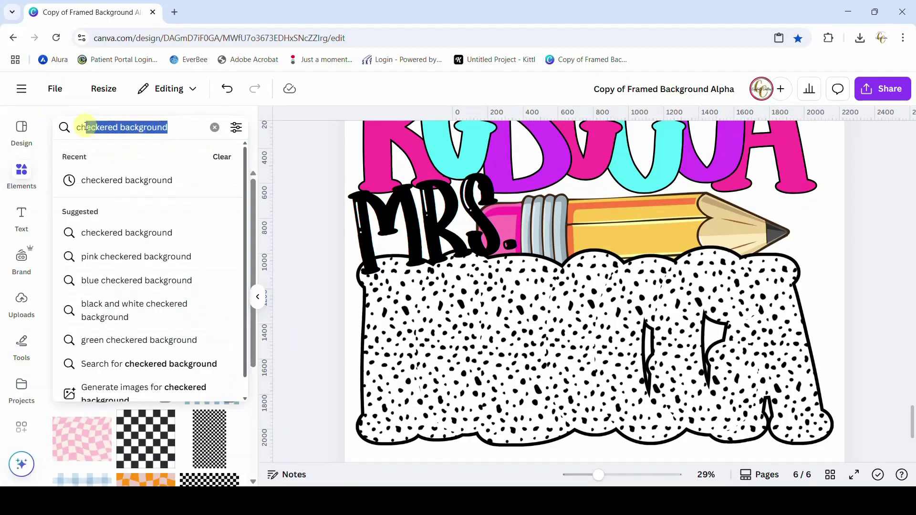
pyautogui.press('BackSpace')
pyautogui.press('BackSpace')
pyautogui.press('BackSpace')
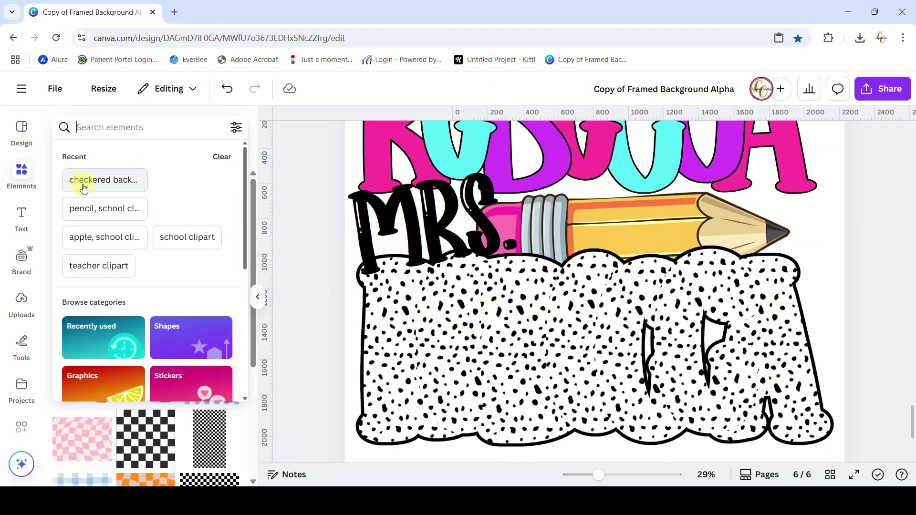
pyautogui.write('circ')
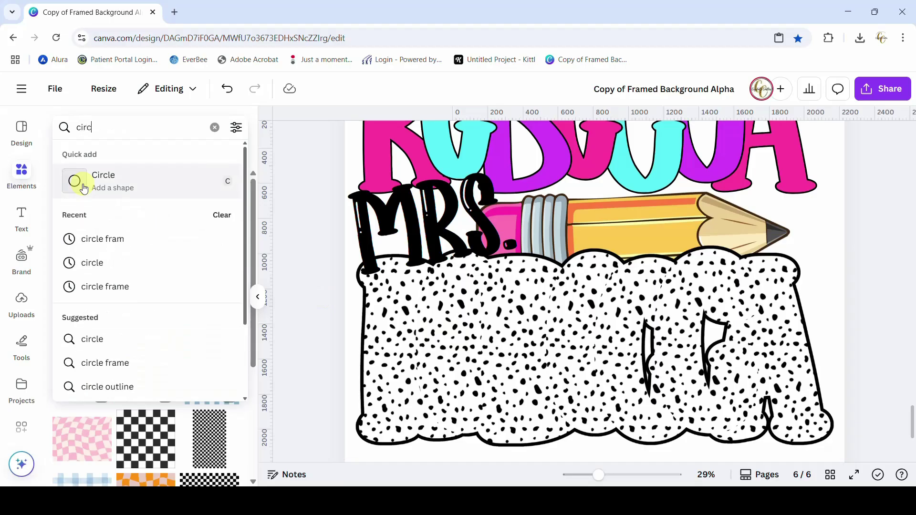
pyautogui.write('le frame')
pyautogui.press('Return')
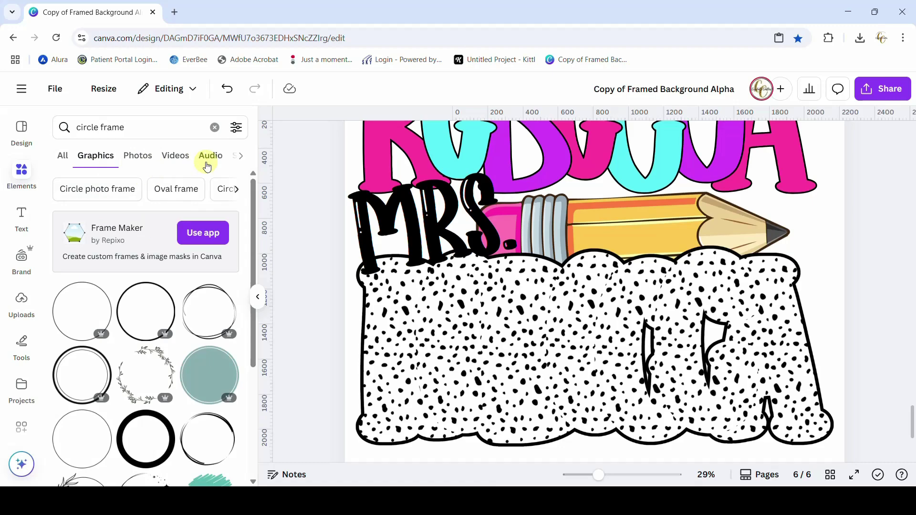
pyautogui.click(241, 157)
pyautogui.click(186, 158)
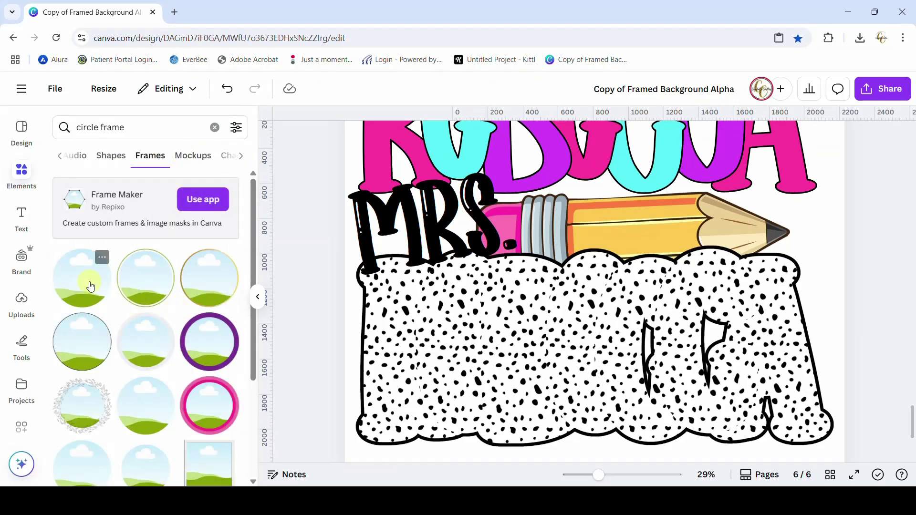
pyautogui.click(91, 287)
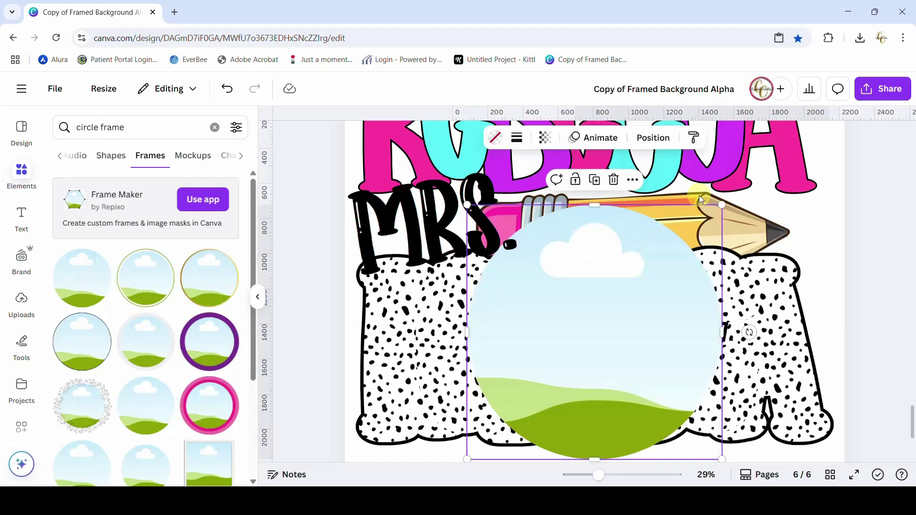
# Shrink the frame to half size, move it right on the patch, and fill it with the dot image.
pyautogui.moveTo(724, 203); pyautogui.dragTo(602, 326)
pyautogui.moveTo(551, 365); pyautogui.dragTo(681, 355)
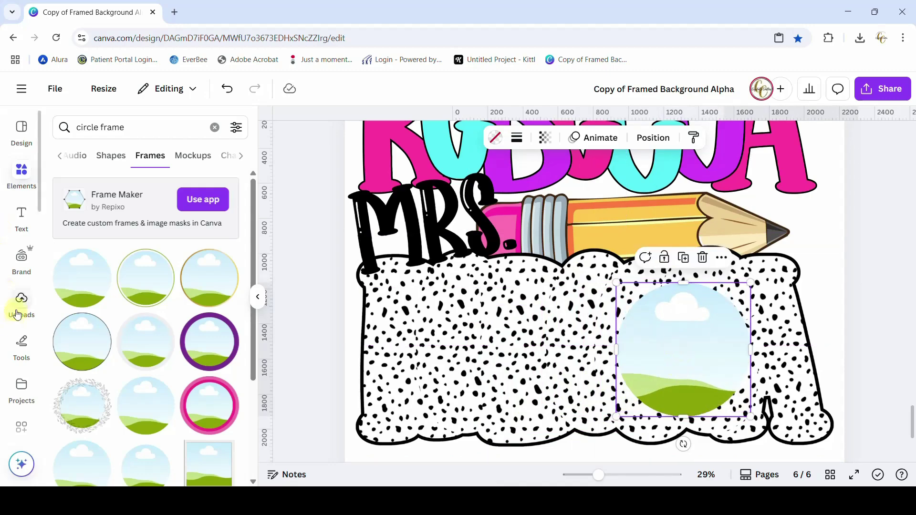
pyautogui.click(18, 307)
pyautogui.moveTo(206, 265); pyautogui.dragTo(679, 301)
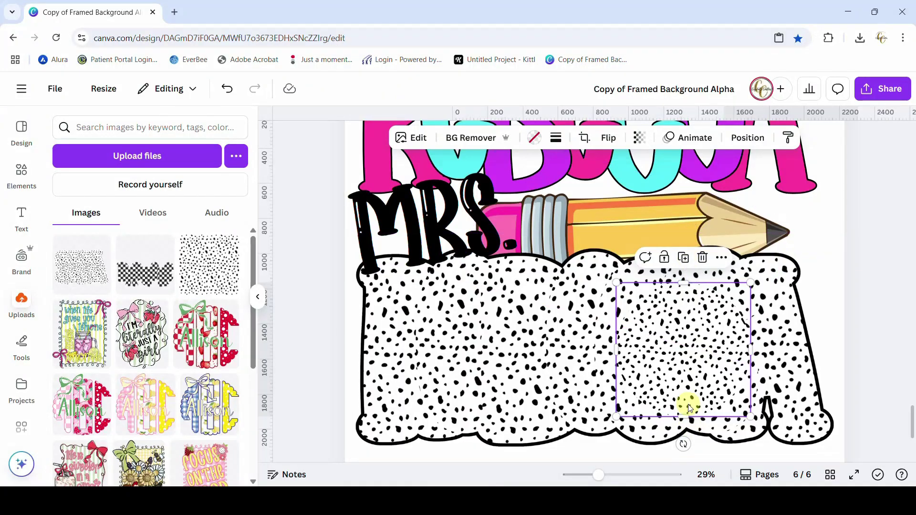
# Crop-enlarge the framed dot image at both corners so its spots match the surrounding patch.
pyautogui.doubleClick(689, 358)
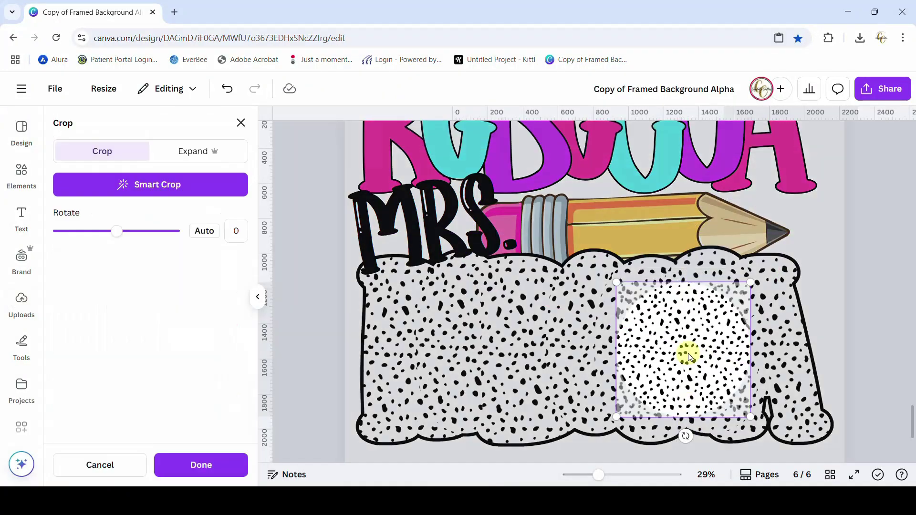
pyautogui.moveTo(753, 288); pyautogui.dragTo(778, 256)
pyautogui.moveTo(615, 423); pyautogui.dragTo(593, 446)
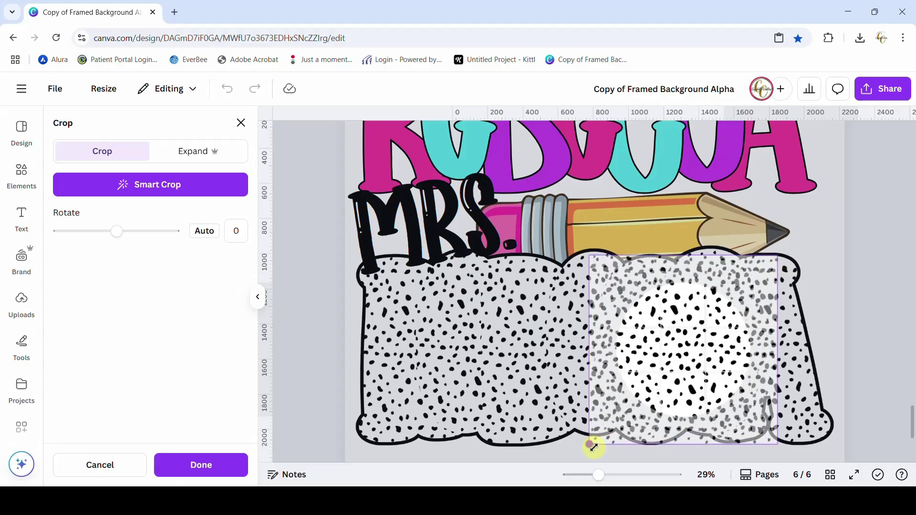
pyautogui.click(891, 394)
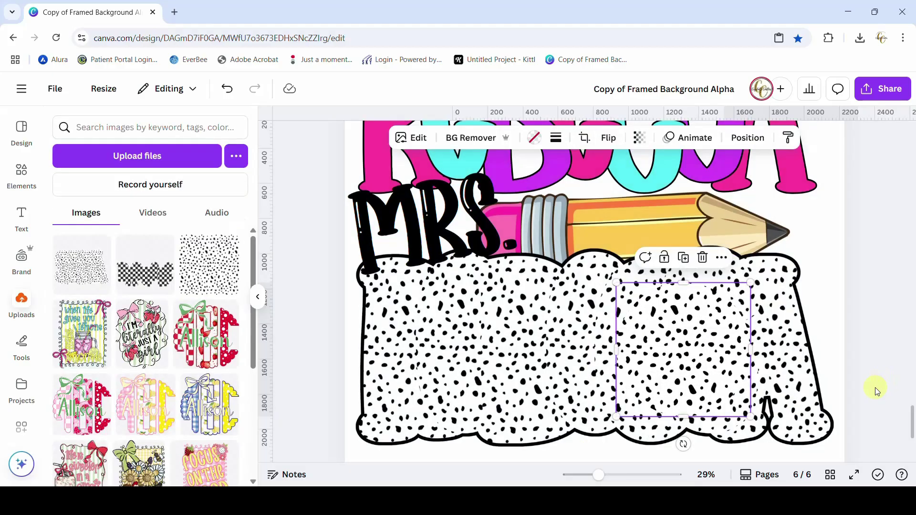
pyautogui.click(876, 388)
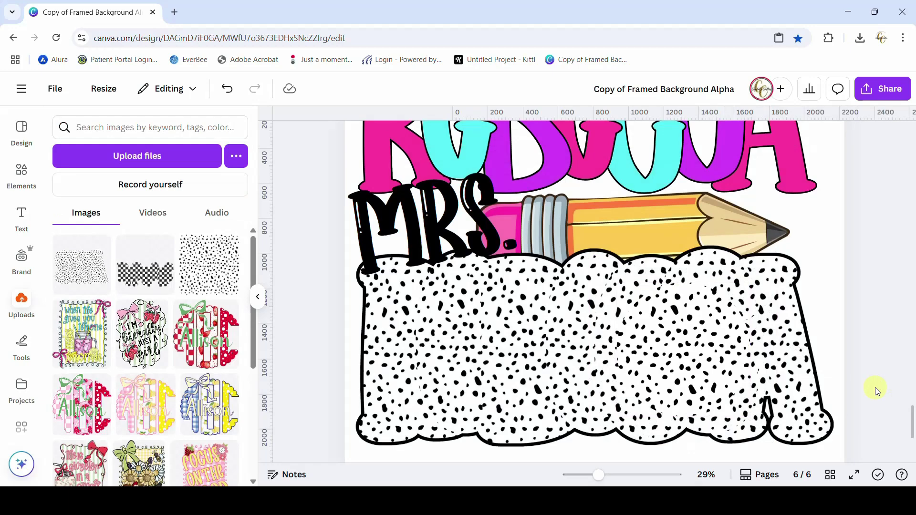
# Move MRS. and the REBECCA letters down onto the dotted patch and bring them to the front.
pyautogui.click(525, 170)
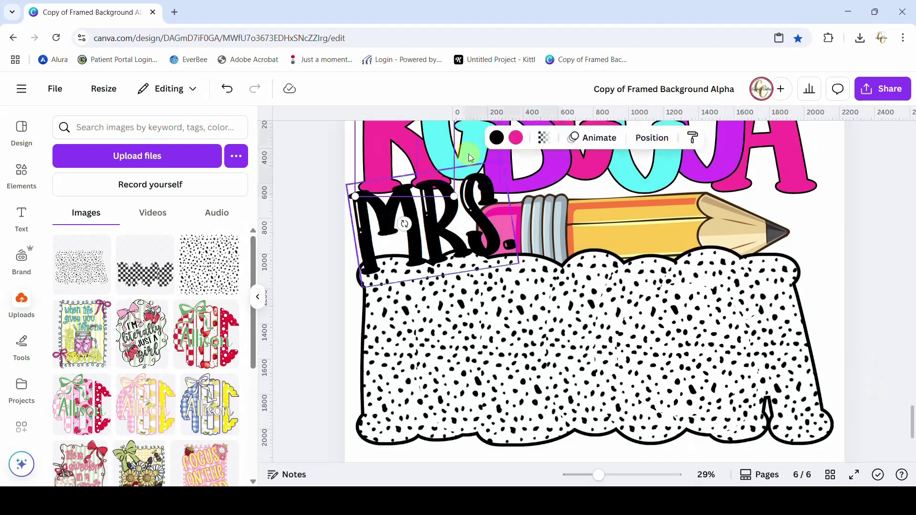
pyautogui.keyDown('shift'); pyautogui.click(708, 176); pyautogui.keyUp('shift')
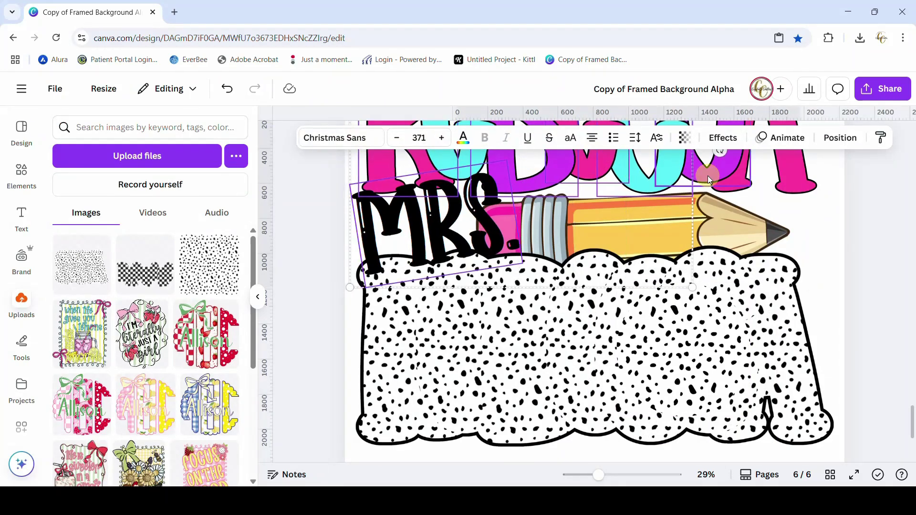
pyautogui.keyDown('shift'); pyautogui.click(726, 175); pyautogui.keyUp('shift')
pyautogui.moveTo(704, 174); pyautogui.dragTo(706, 416)
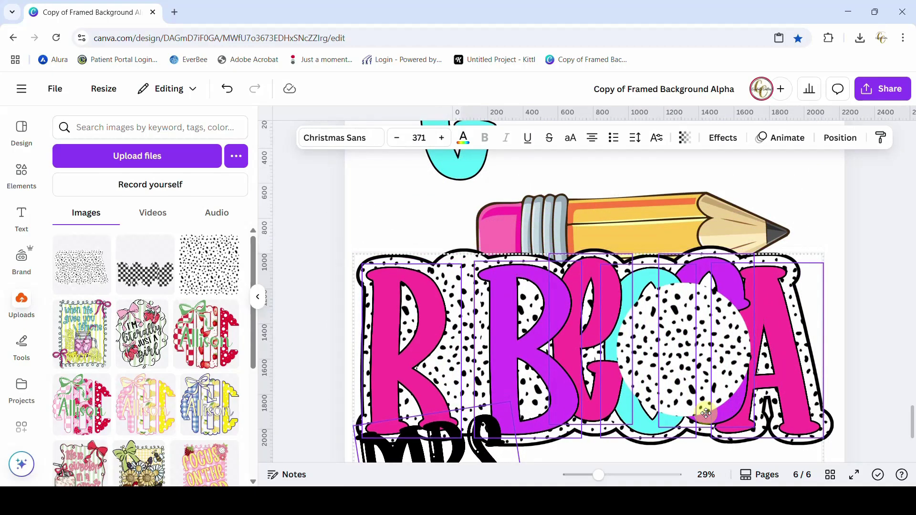
pyautogui.click(839, 138)
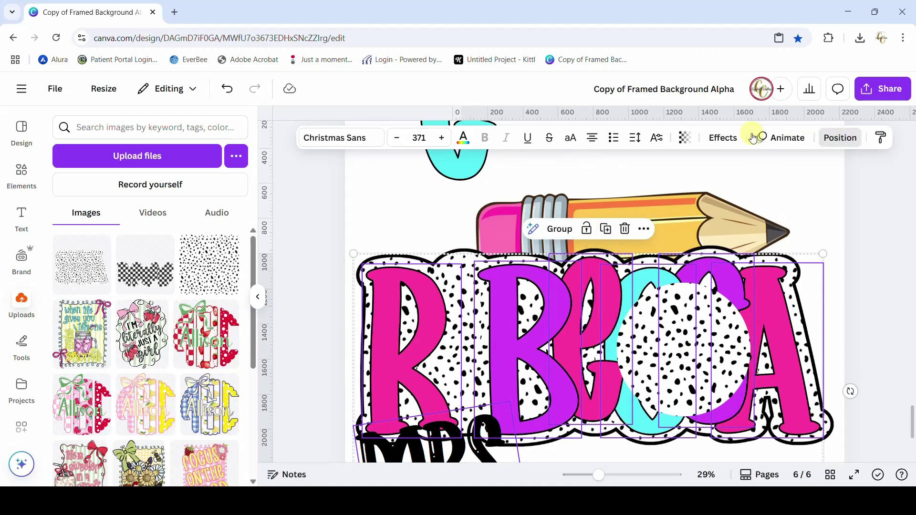
pyautogui.click(82, 213)
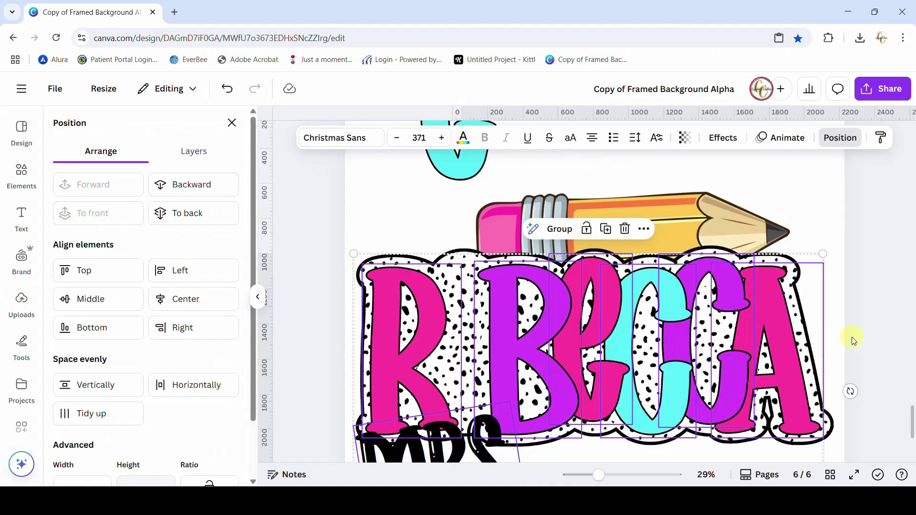
pyautogui.click(22, 303)
# Slot the teal E back in as REBECCA's second letter.
pyautogui.scroll(2, 458, 248)
pyautogui.moveTo(450, 318); pyautogui.dragTo(454, 459)
pyautogui.click(852, 387)
# Move MRS. back up above REBECCA, beside the pencil.
pyautogui.scroll(-4, 850, 385)
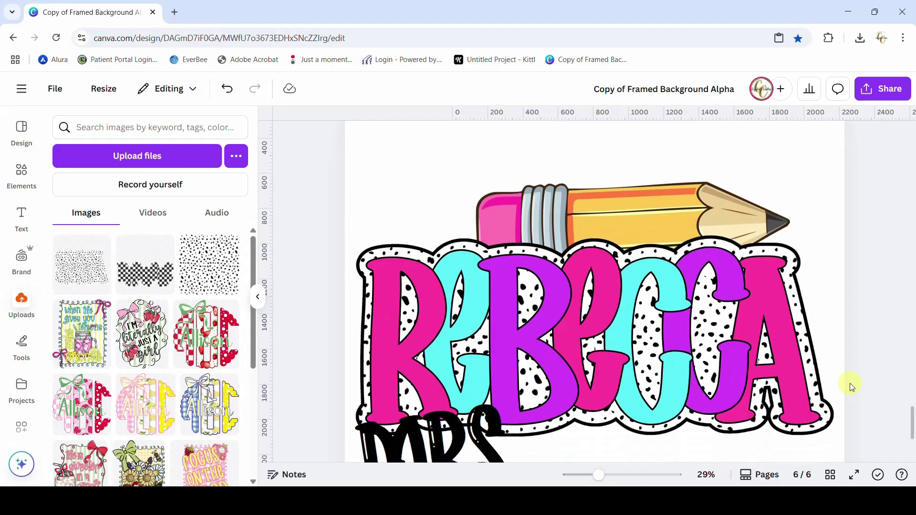
pyautogui.moveTo(479, 397); pyautogui.dragTo(451, 175)
pyautogui.scroll(3, 893, 395)
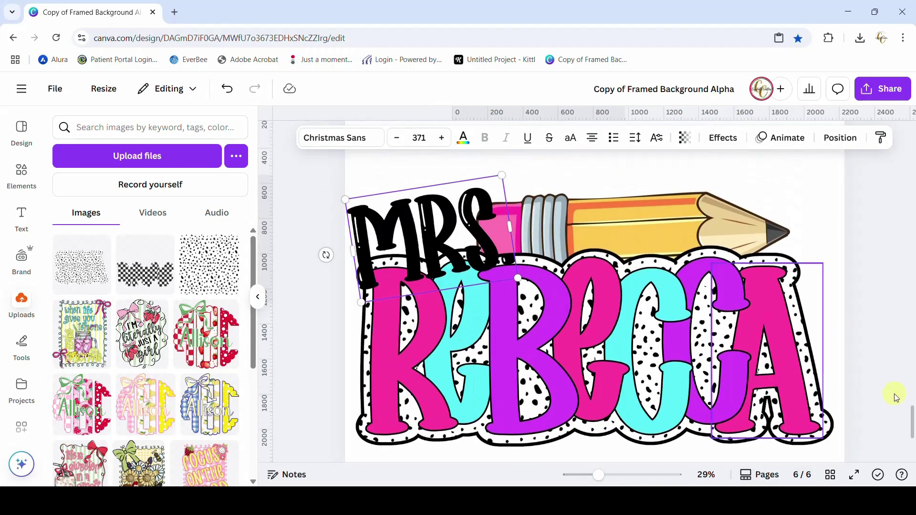
pyautogui.click(893, 395)
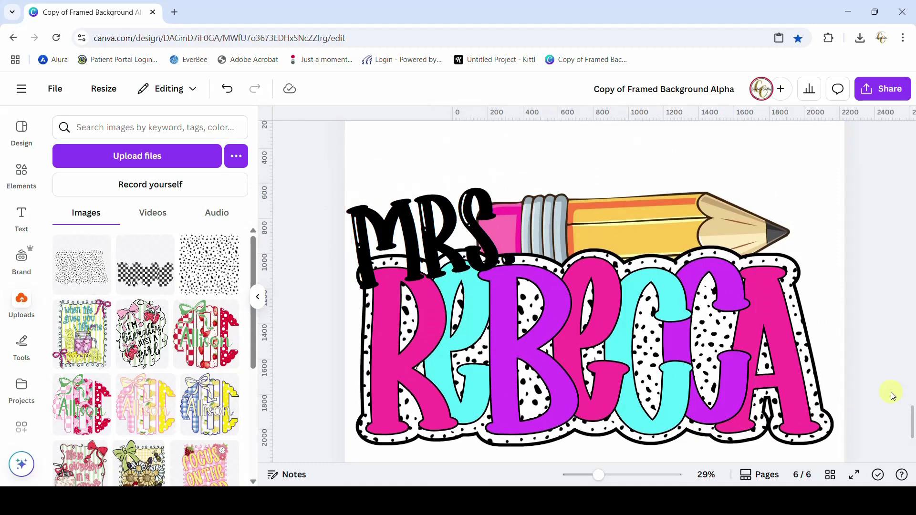